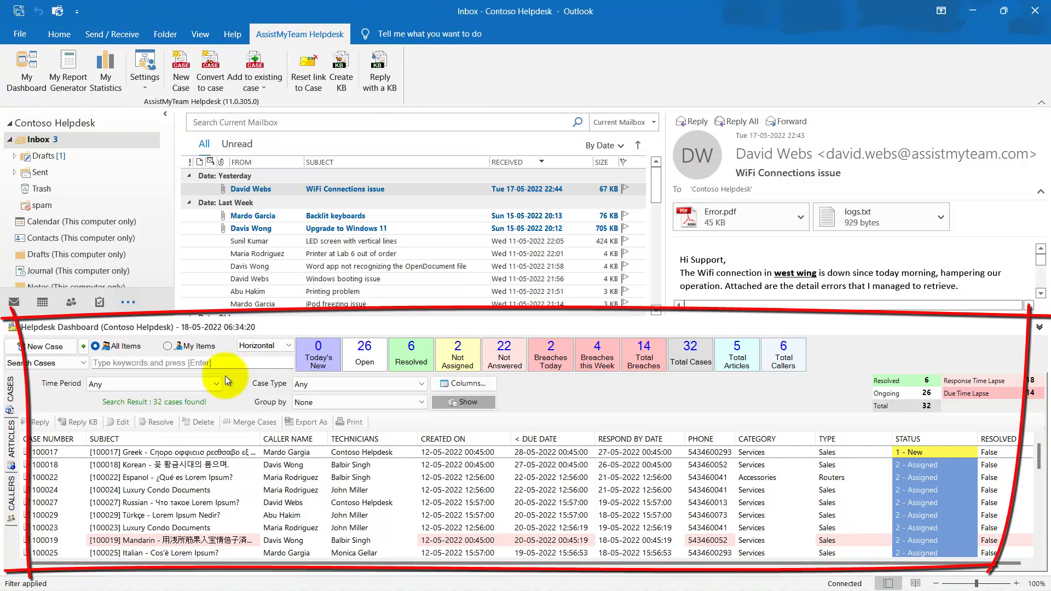
Open the AssistMyTeam Helpdesk Manager from the File page and return to Outlook.
left_click(20, 35)
left_click(53, 555)
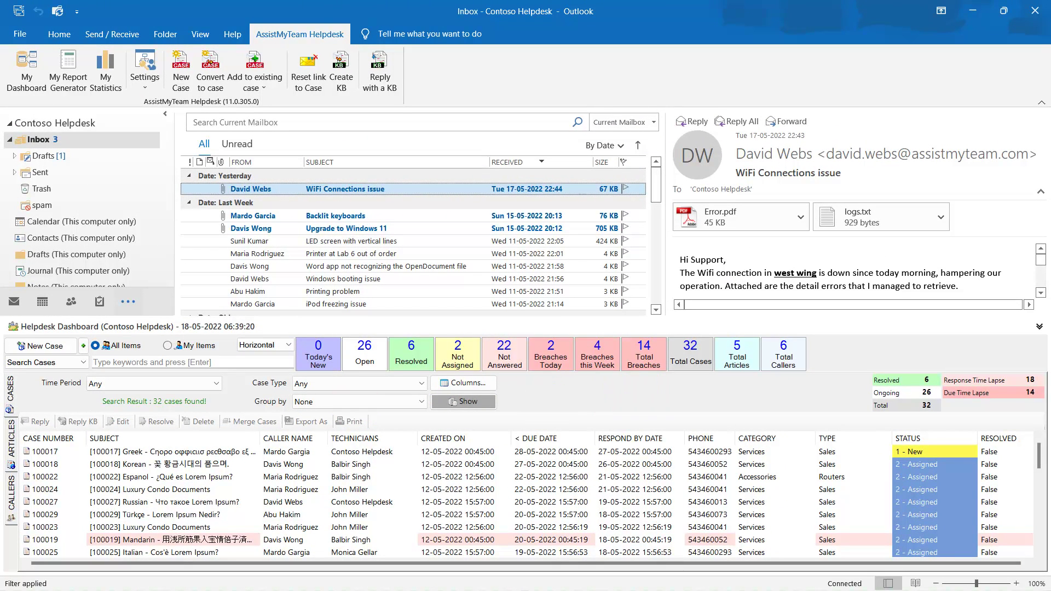
left_click(518, 394)
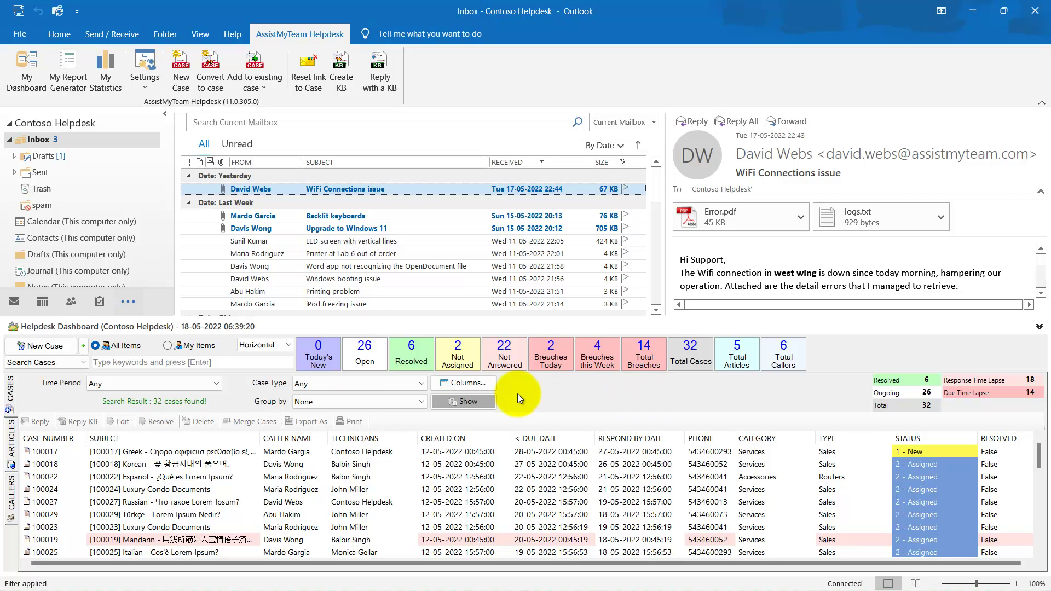
Filter the case grid by the Open, Resolved, Not Assigned, and today and this-week breach tiles.
left_click(365, 351)
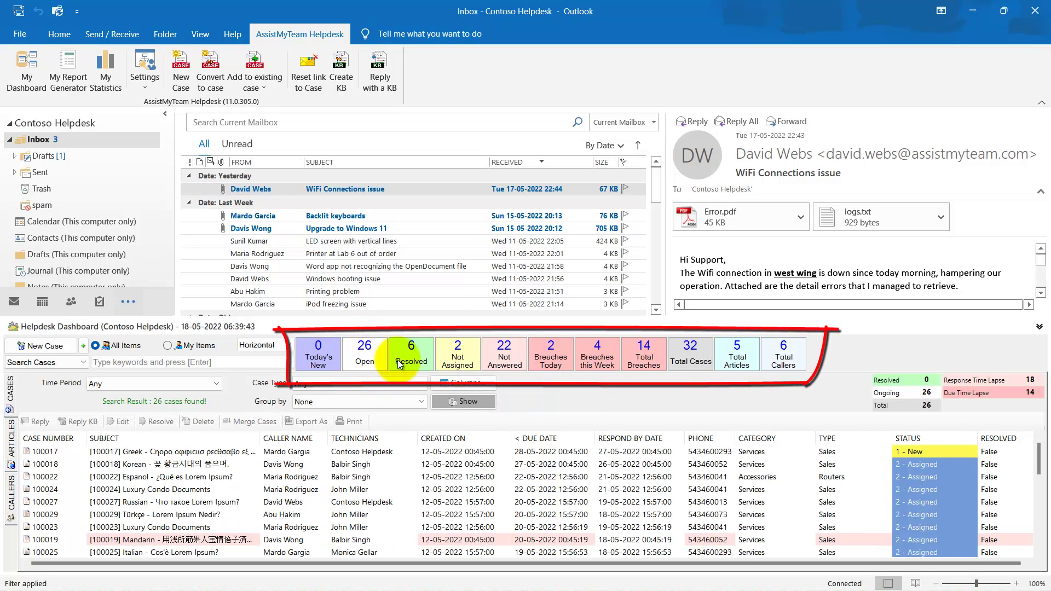
left_click(414, 351)
left_click(459, 353)
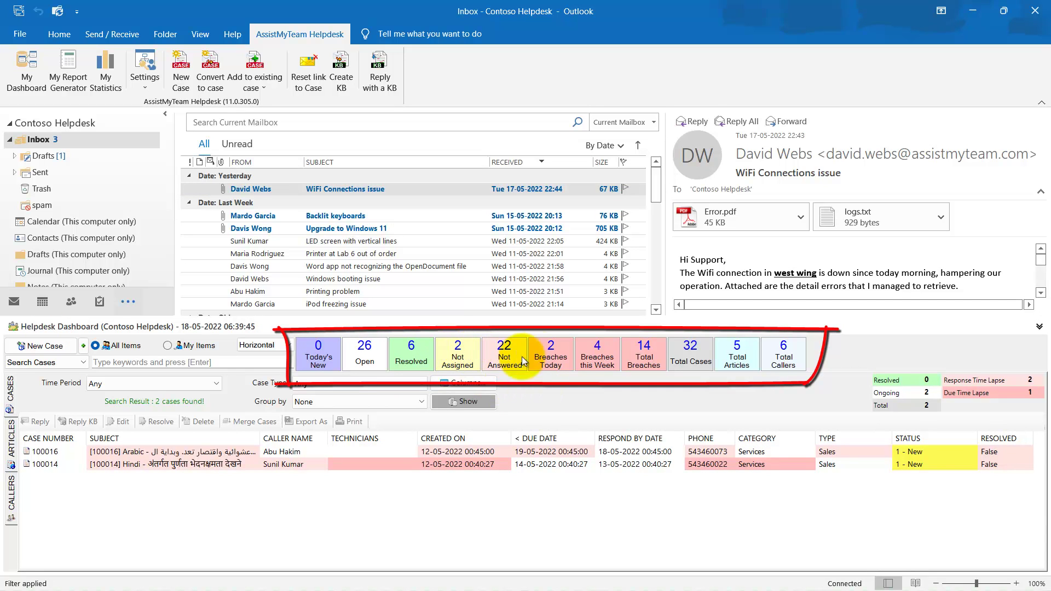
left_click(551, 351)
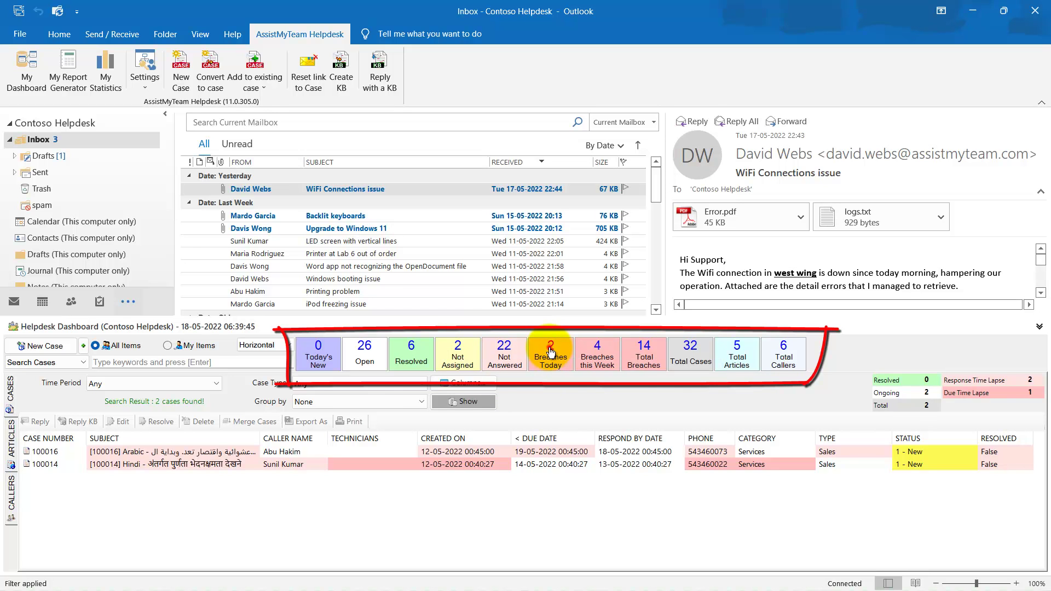
left_click(597, 351)
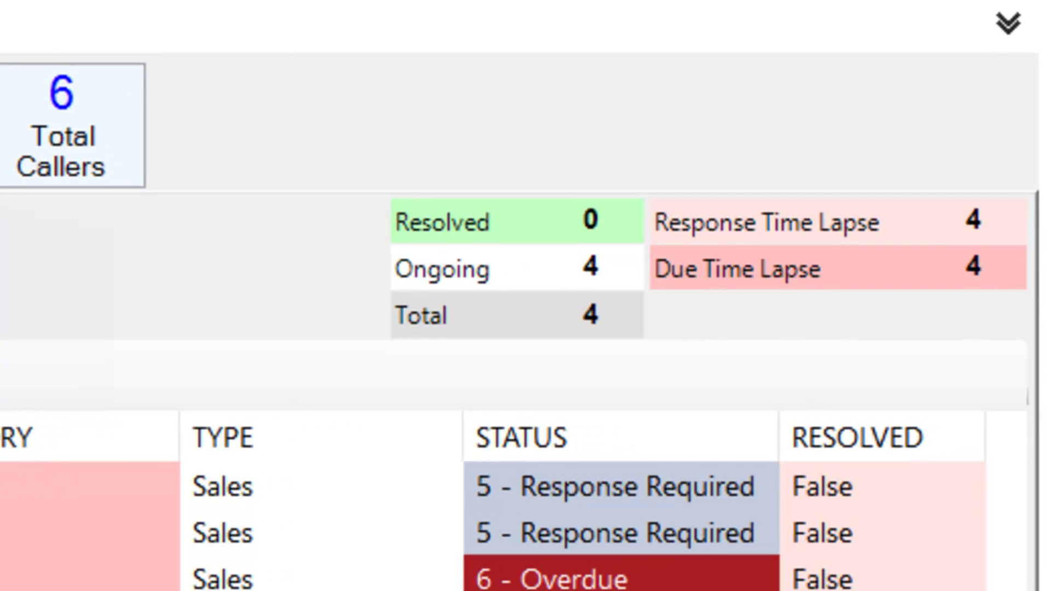
Show lapsed-response, today's and all 14 breaching cases, then select case 100013.
left_click(831, 373)
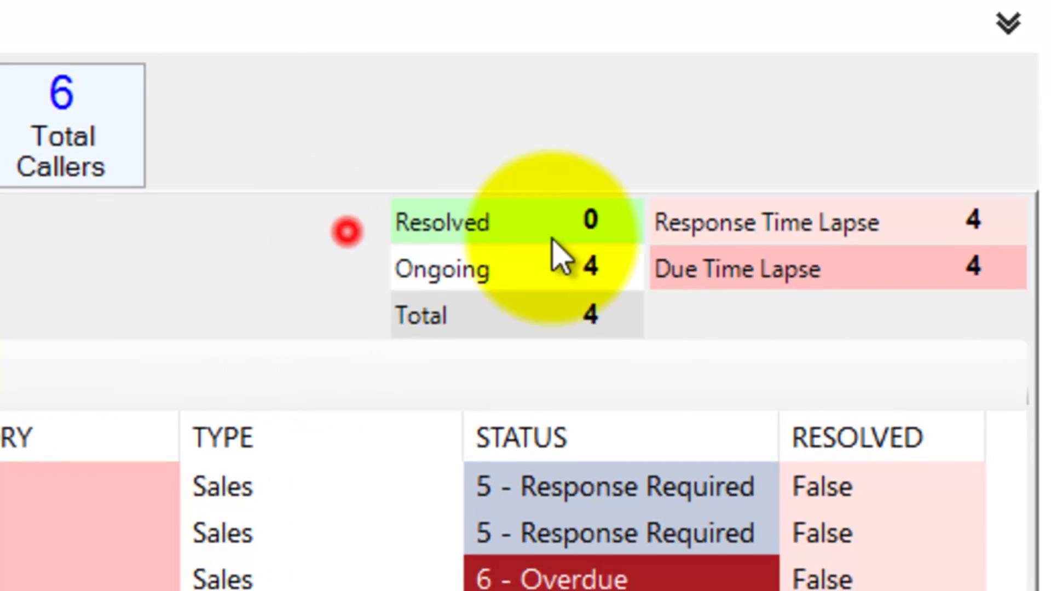
left_click(727, 228)
left_click(119, 279)
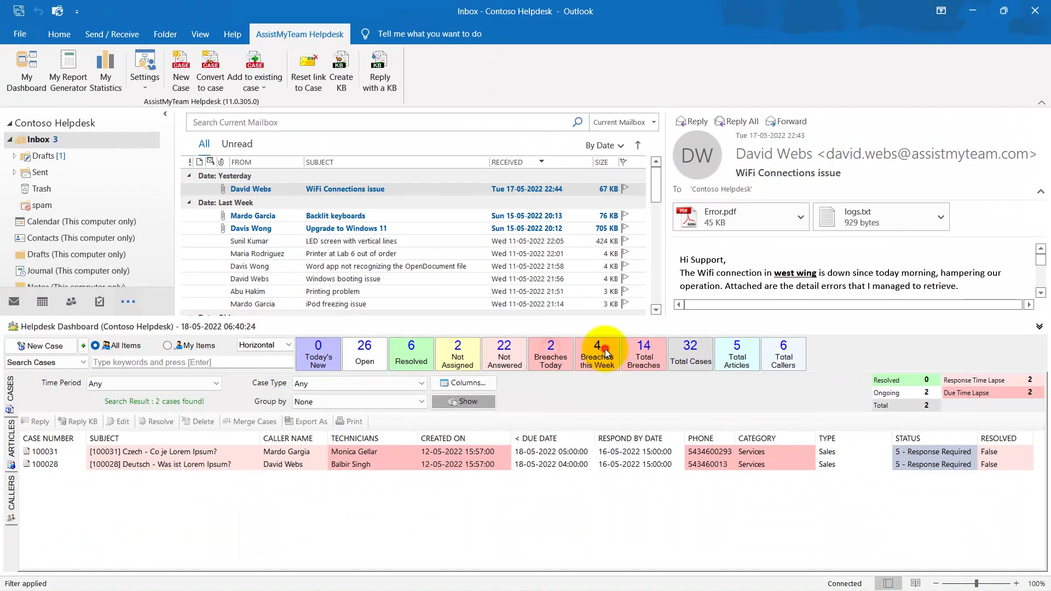
left_click(292, 282)
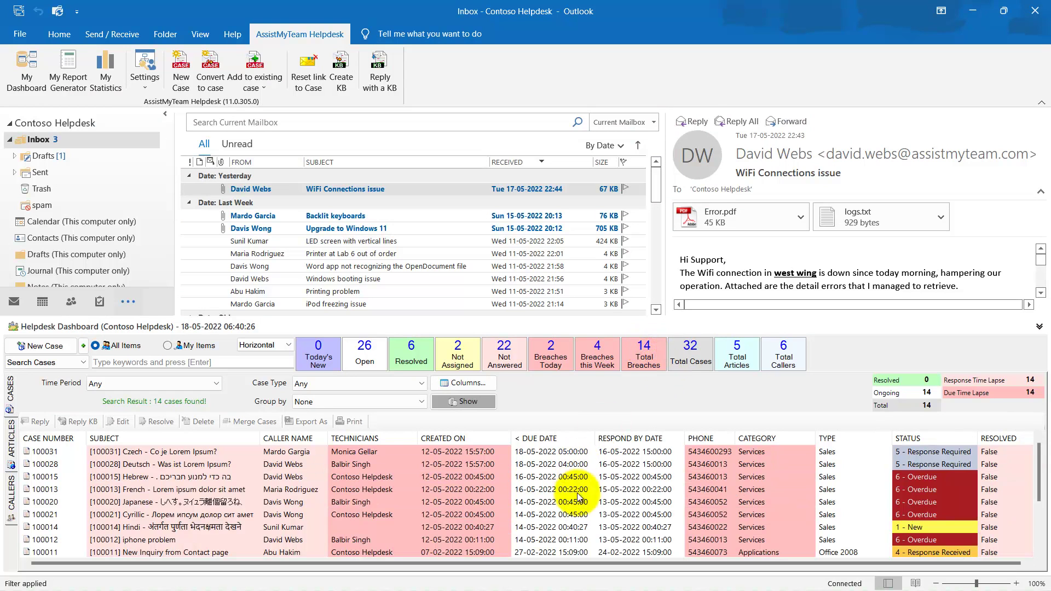
left_click(583, 492)
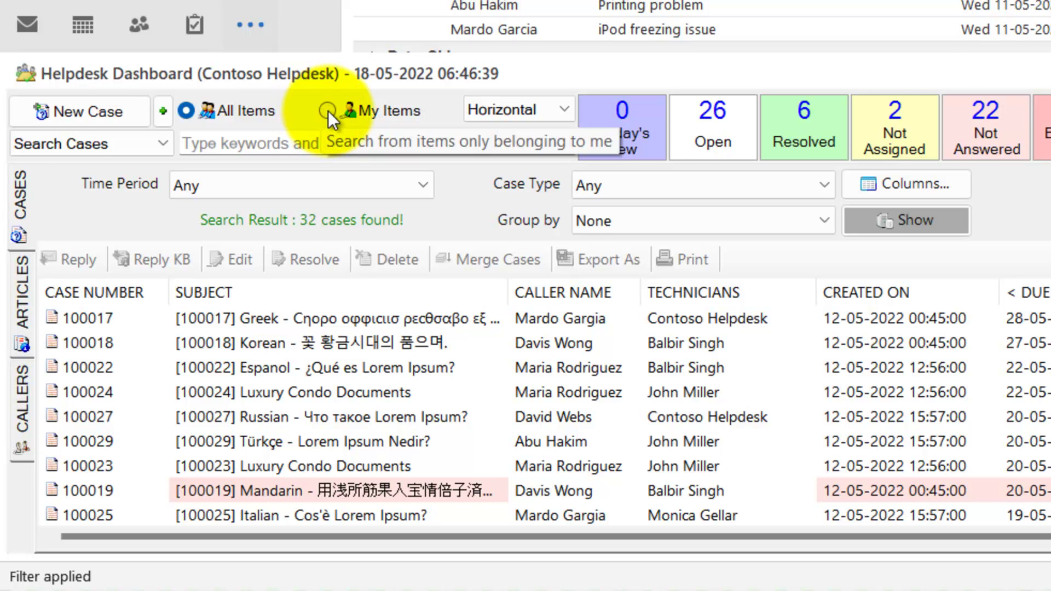
Briefly show only my cases with case 100013 selected, then everyone's cases again.
left_click(327, 111)
left_click(425, 388)
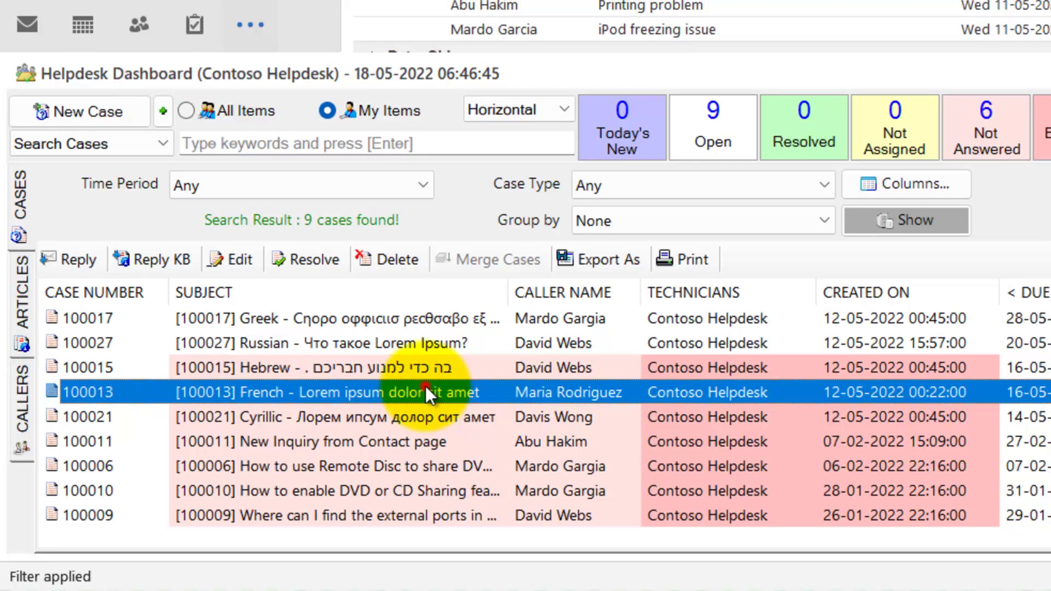
left_click(186, 110)
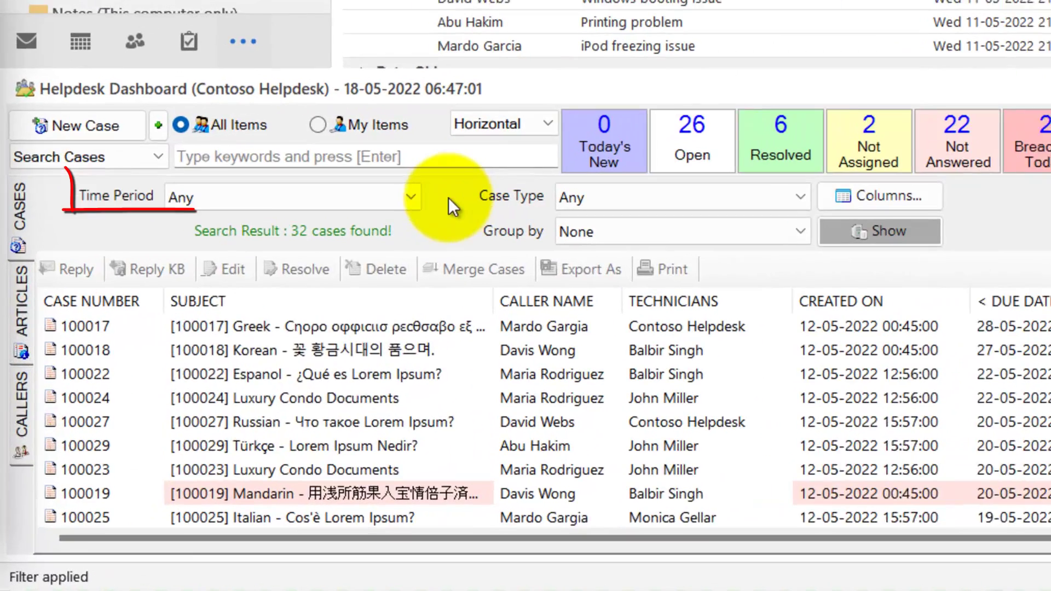
Filter the case list to This Month and Cases Ongoing.
left_click(216, 383)
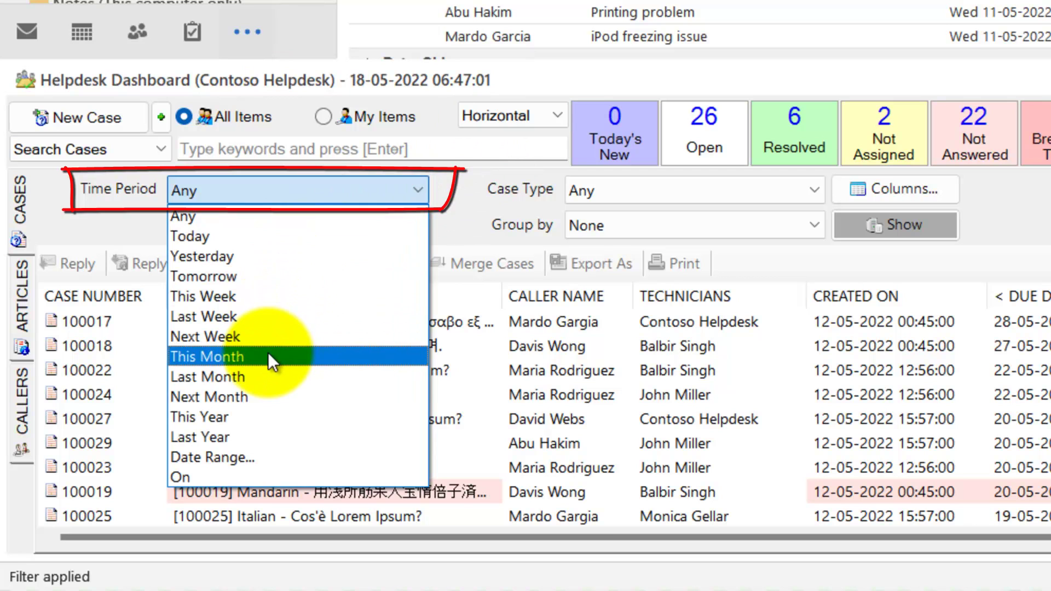
left_click(268, 355)
left_click(807, 188)
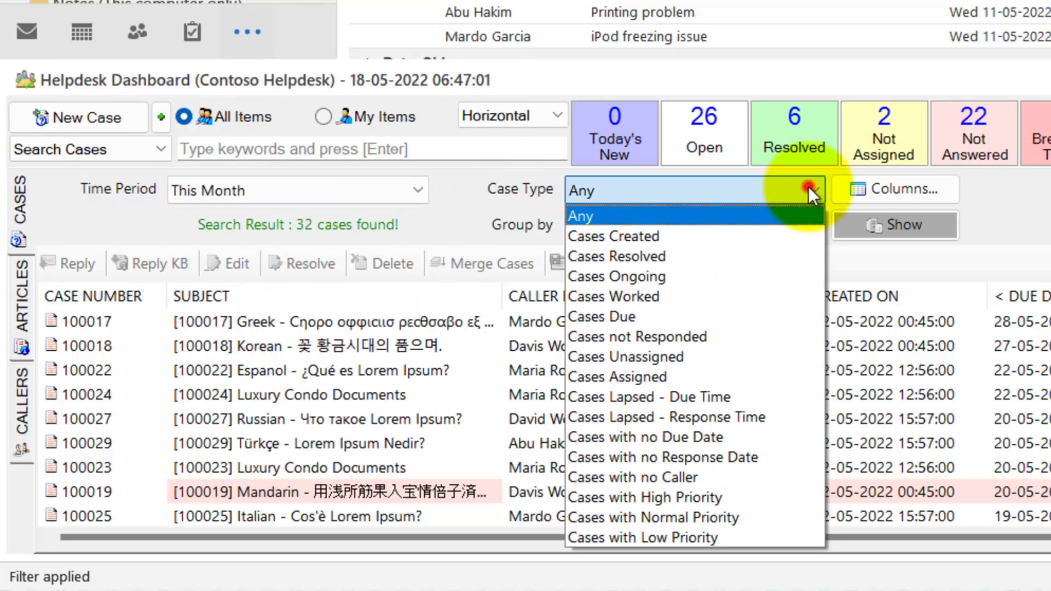
left_click(689, 274)
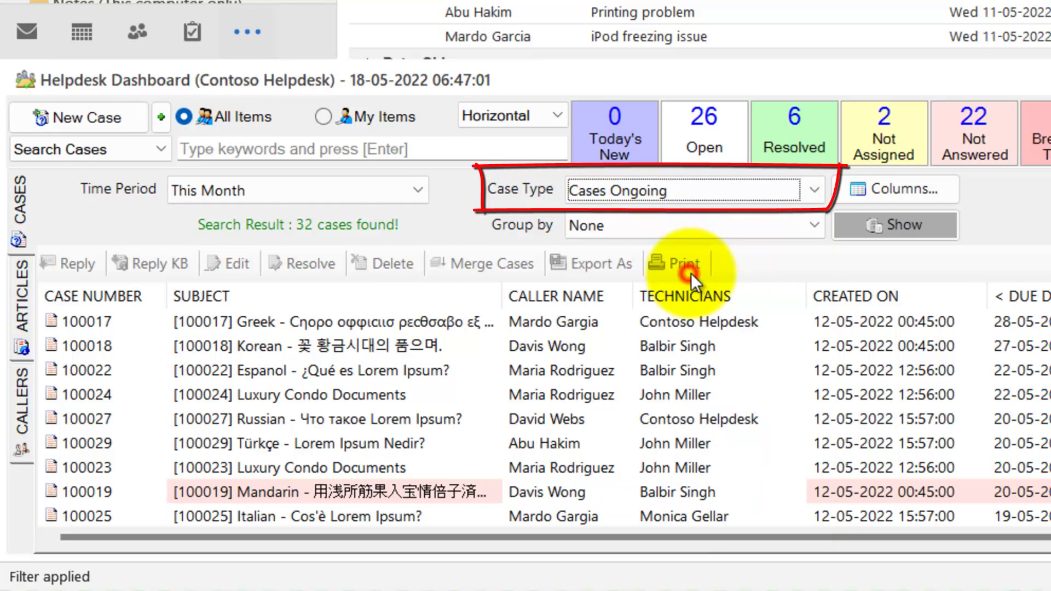
left_click(870, 225)
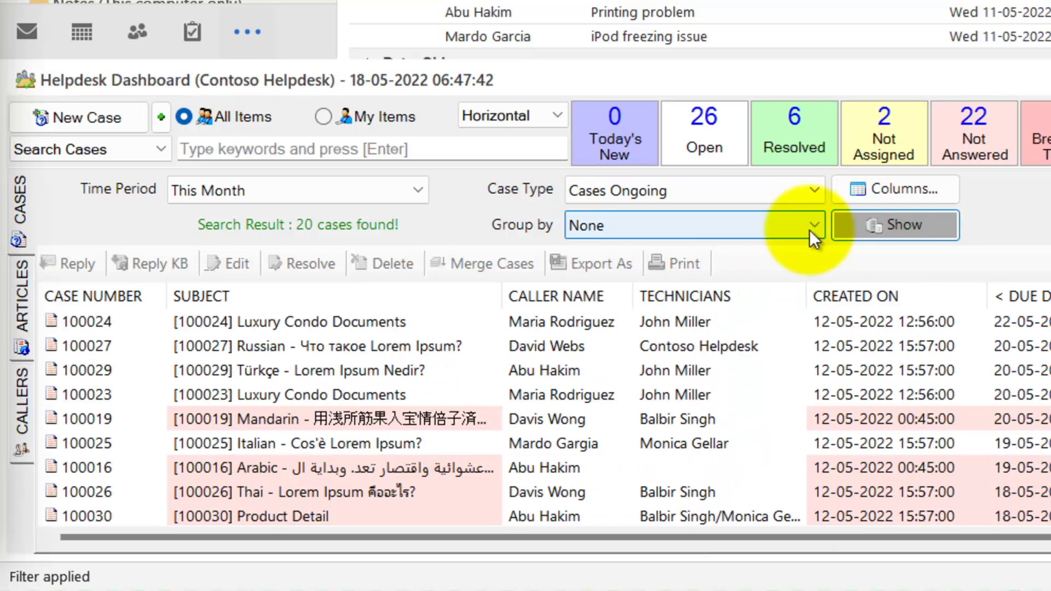
Group the cases by Technicians, then by Caller.
left_click(811, 227)
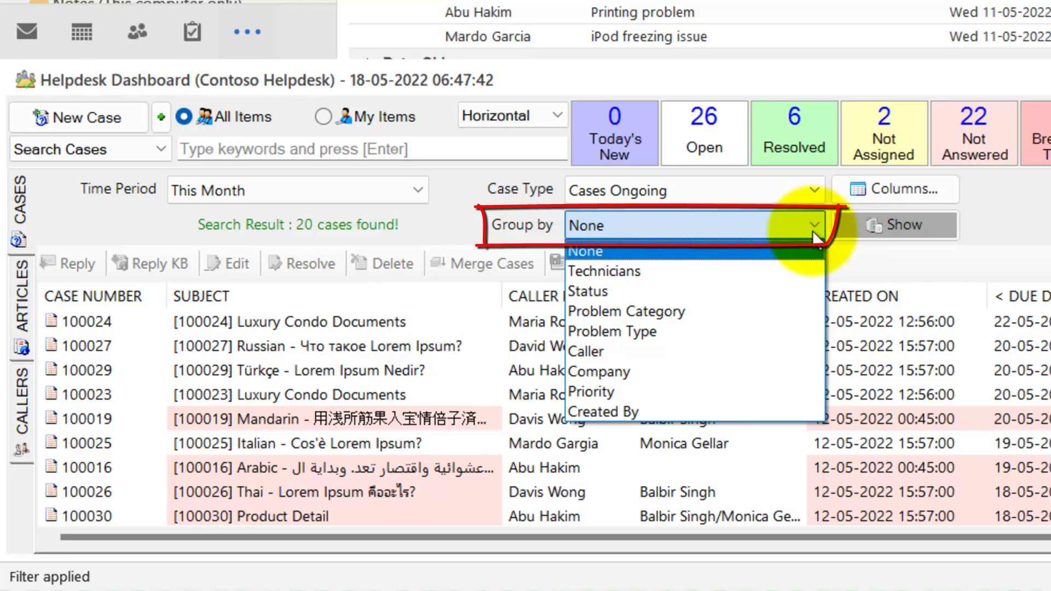
left_click(764, 270)
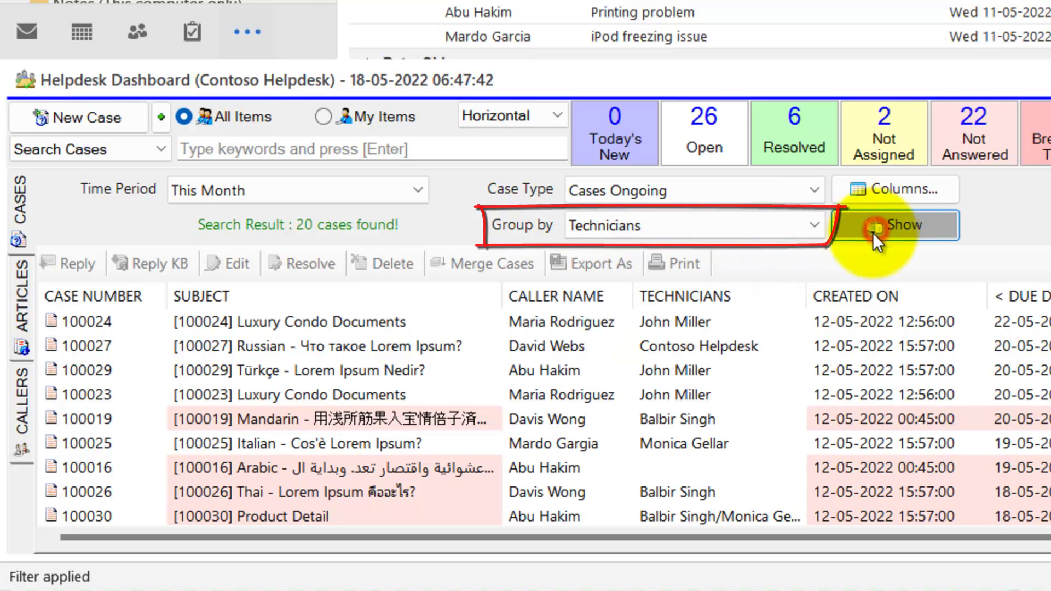
left_click(874, 240)
left_click(624, 115)
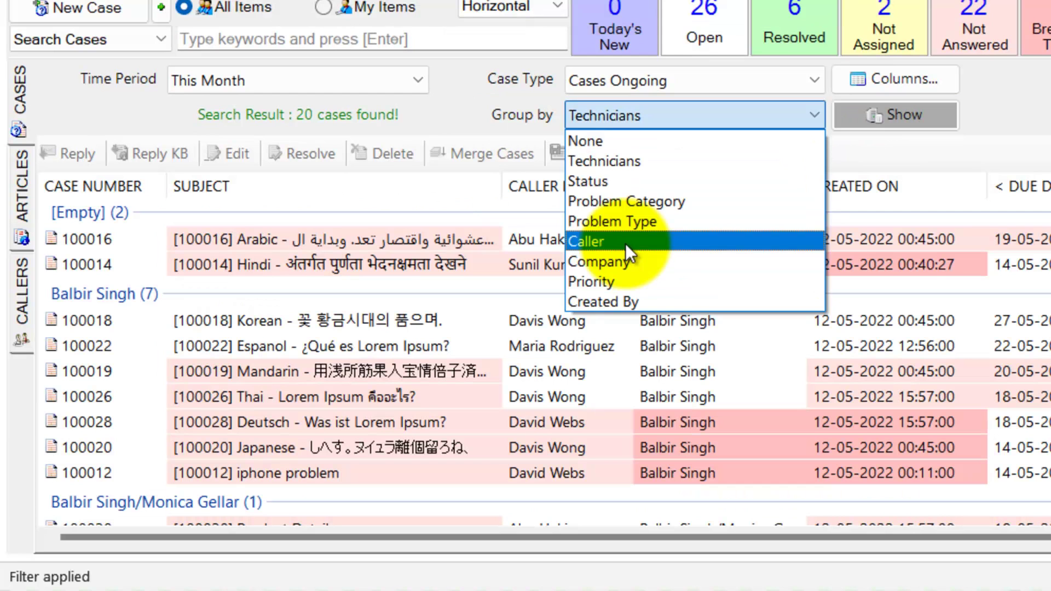
left_click(625, 243)
left_click(866, 115)
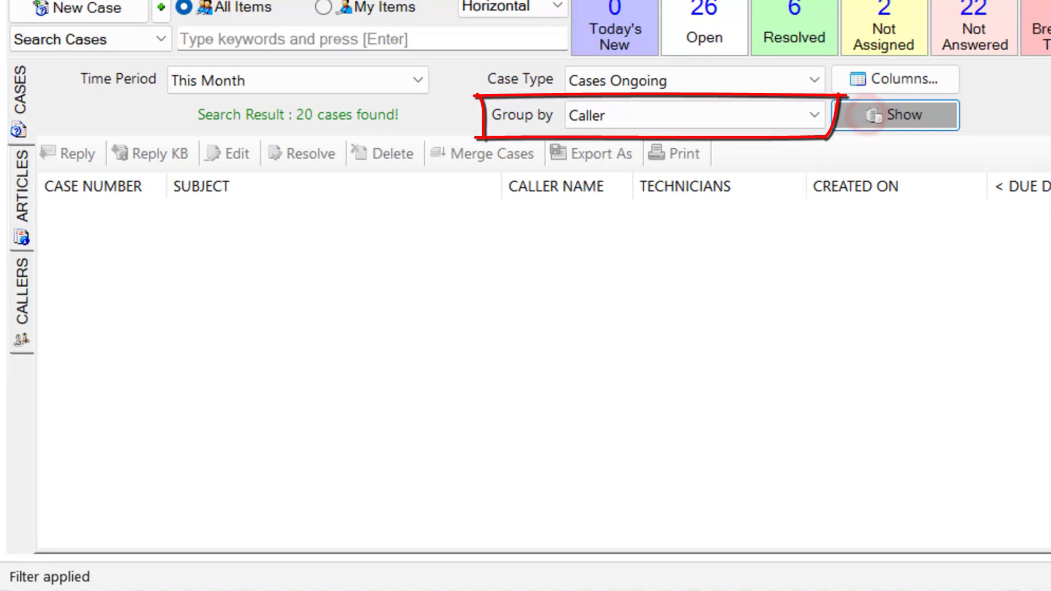
Group the cases by Problem Type, then settle on grouping by Status.
left_click(712, 116)
left_click(690, 214)
left_click(871, 121)
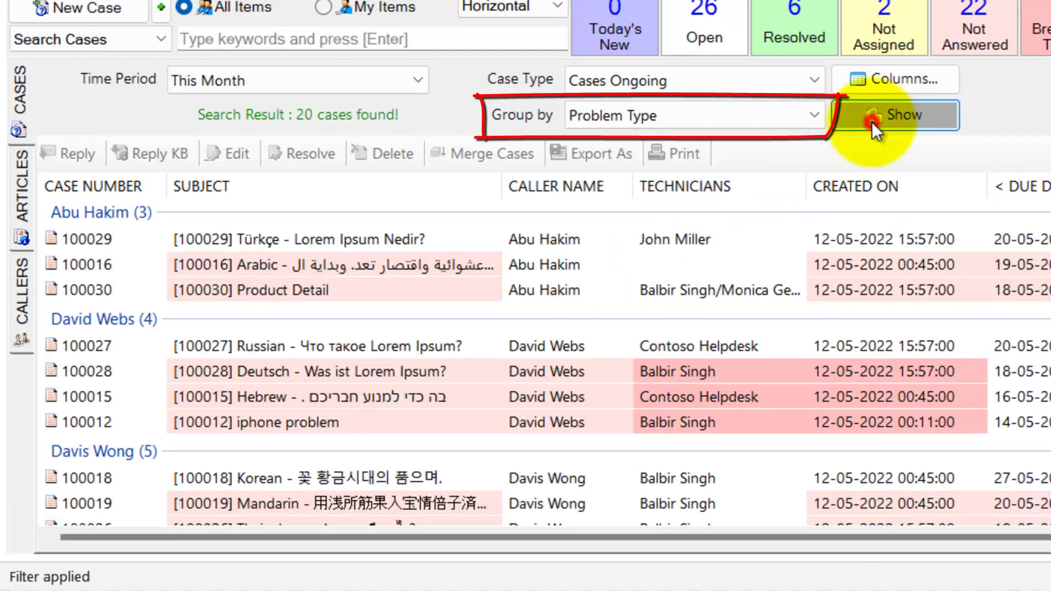
left_click(711, 115)
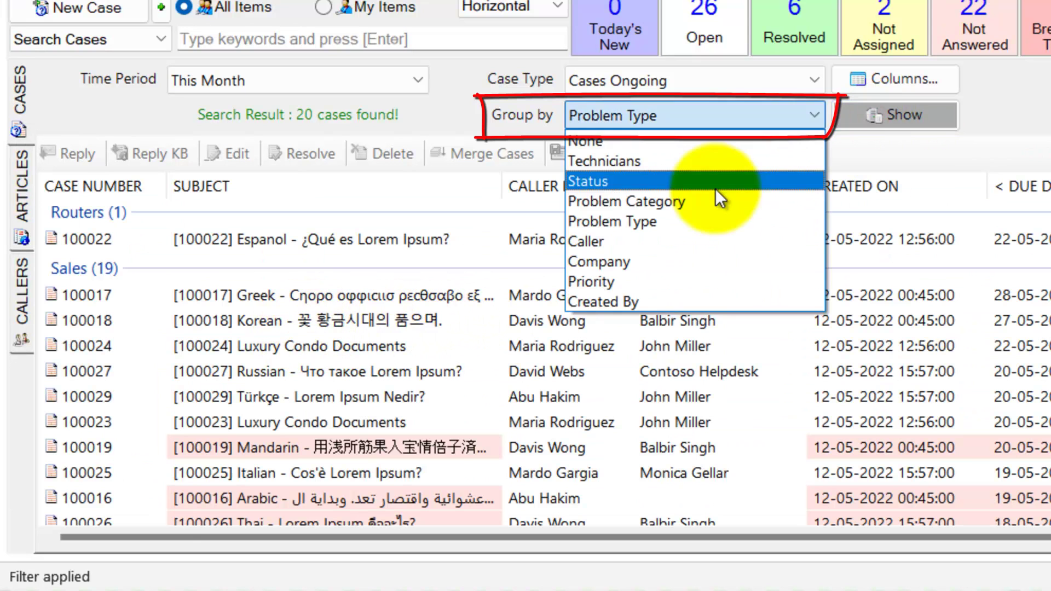
left_click(712, 186)
left_click(872, 120)
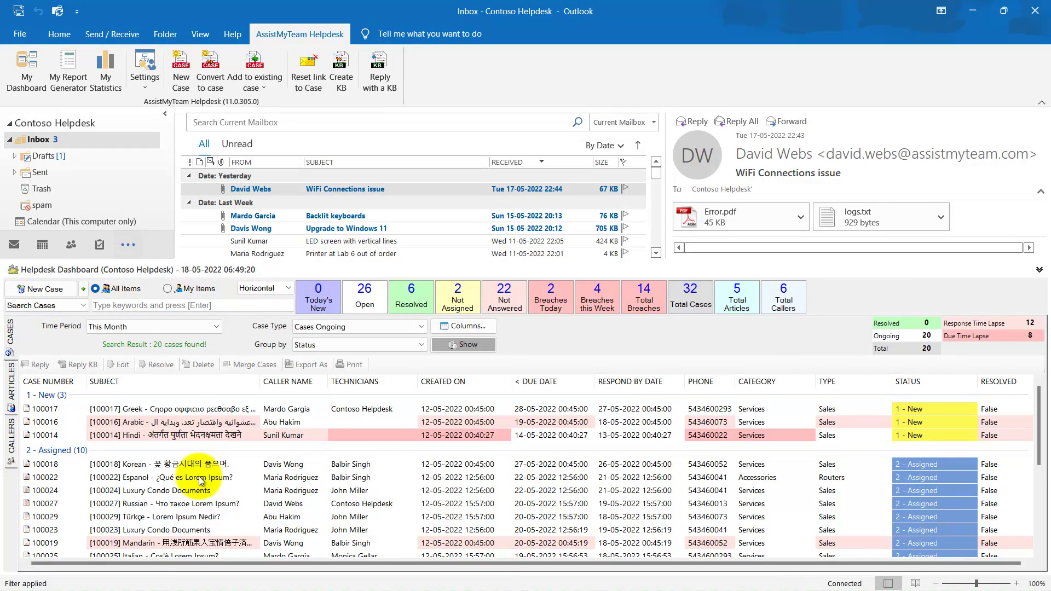
Add the Closed on optional field to the case grid's columns and confirm.
left_click(460, 328)
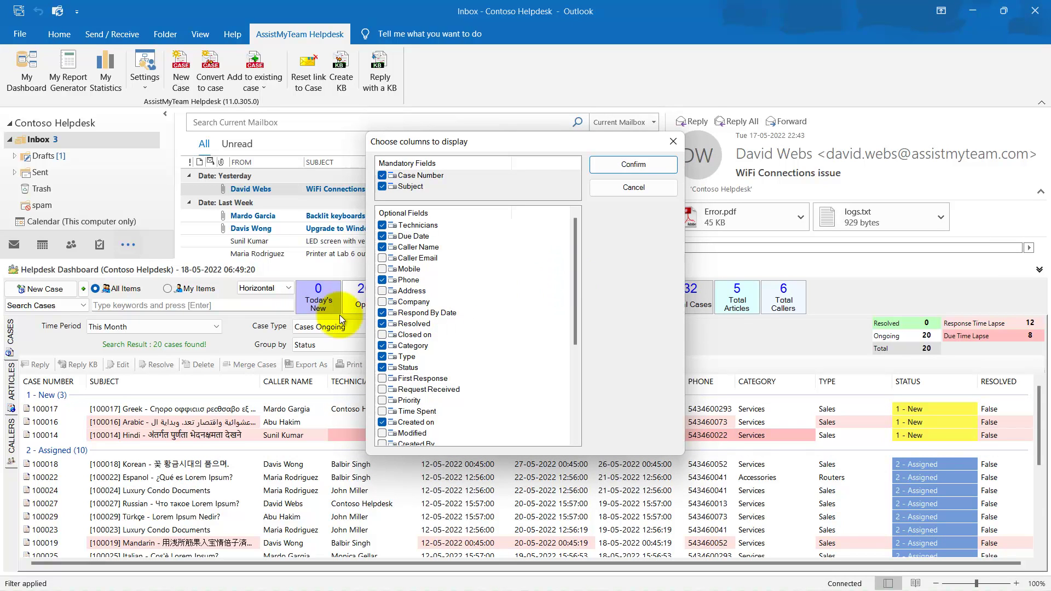
left_click(384, 335)
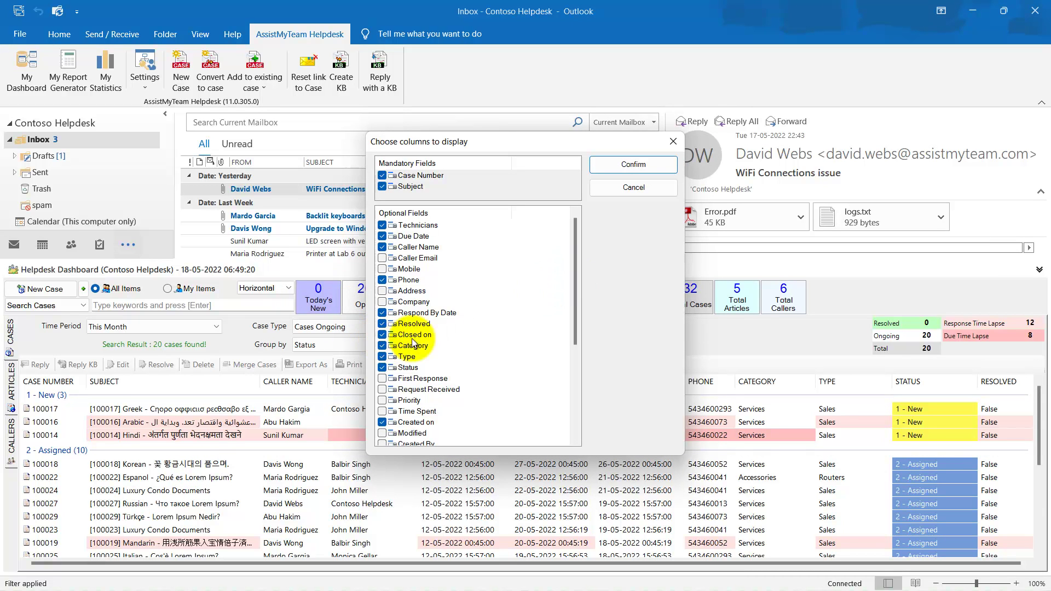
left_click(628, 166)
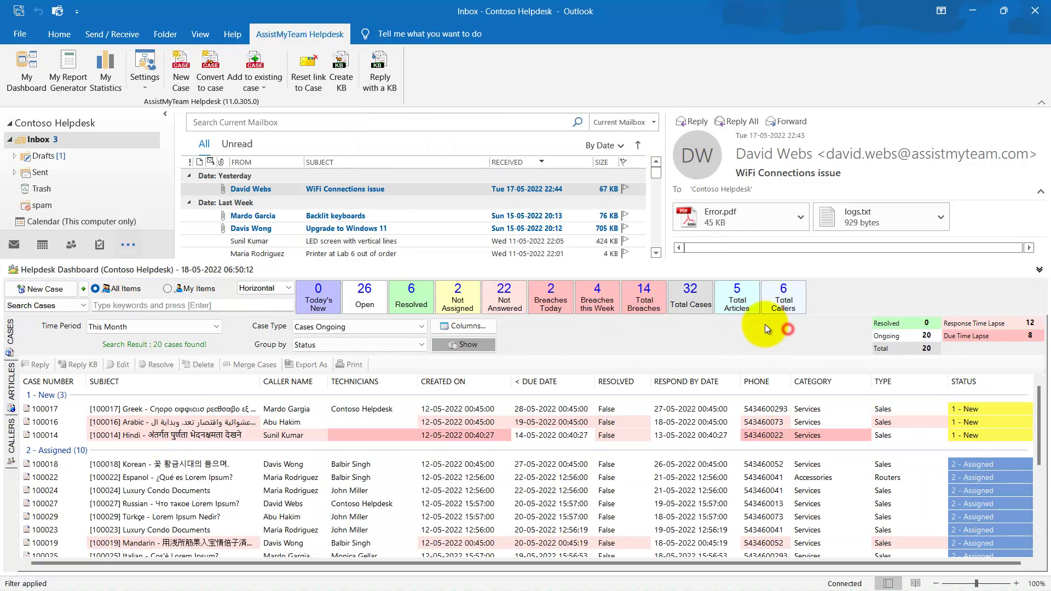
Resize and dock the Helpdesk Dashboard above the mail view, then collapse it.
left_click_drag(692, 262, 692, 296)
left_click_drag(330, 305, 522, 133)
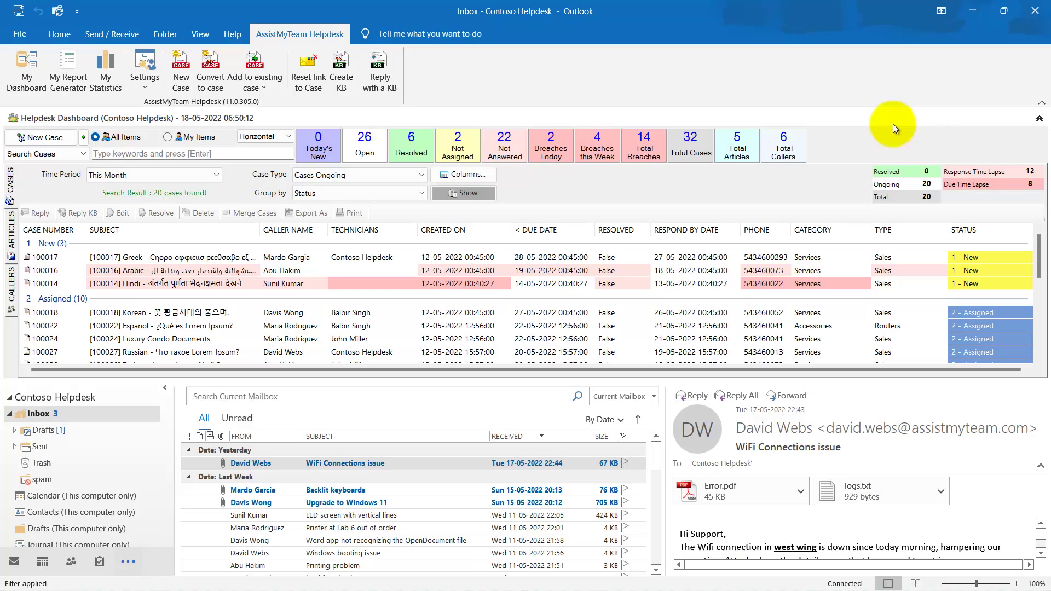
left_click(1038, 118)
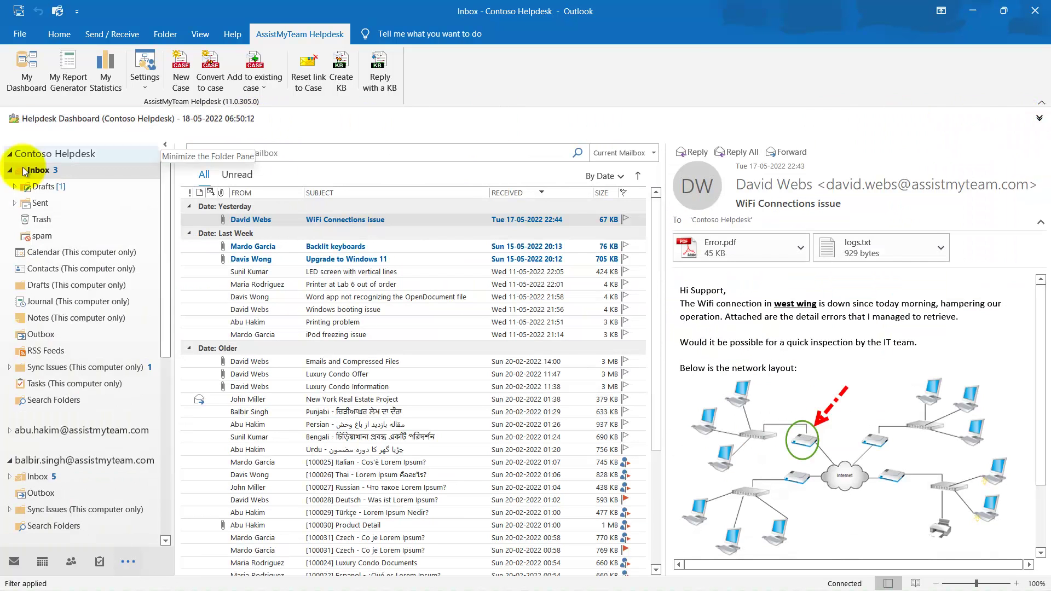
Select the WiFi Connections issue email and case 100014, then preview the Luxury Condo Offer email.
left_click(385, 220)
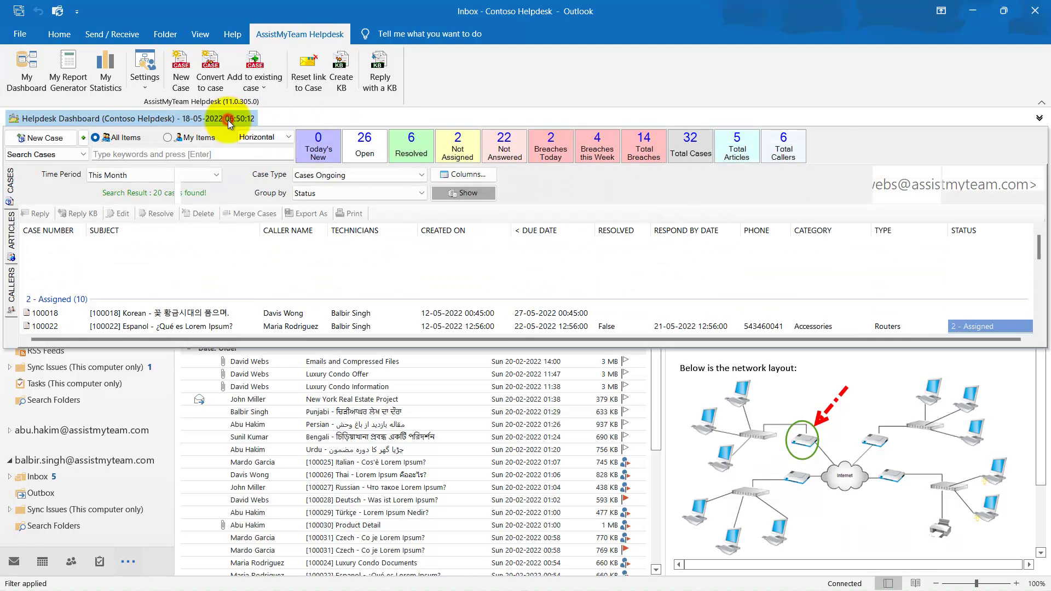
left_click(245, 285)
scroll(235, 284, "down", 5)
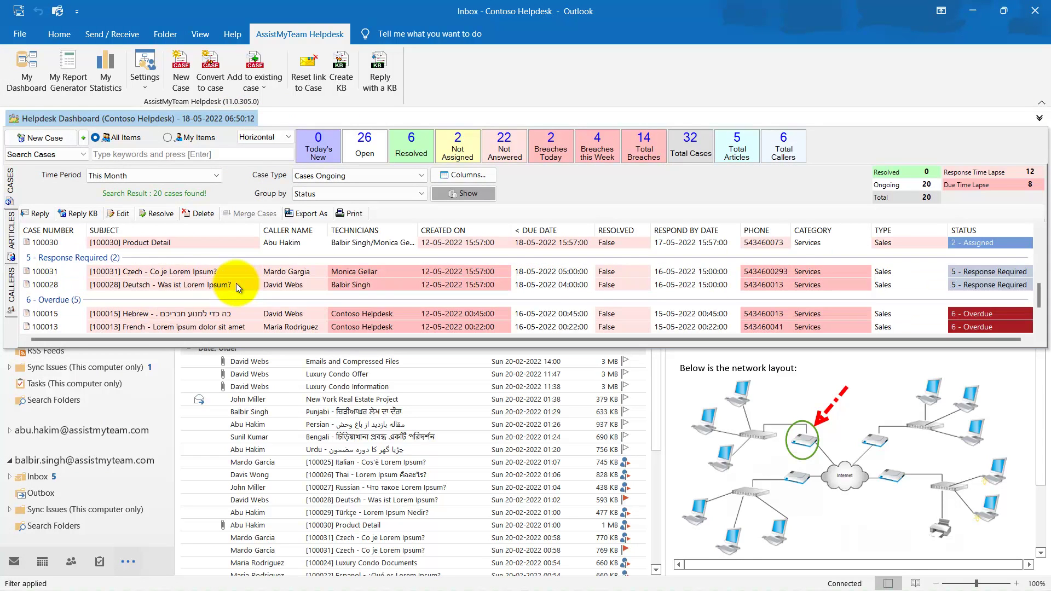
left_click(217, 118)
left_click(310, 374)
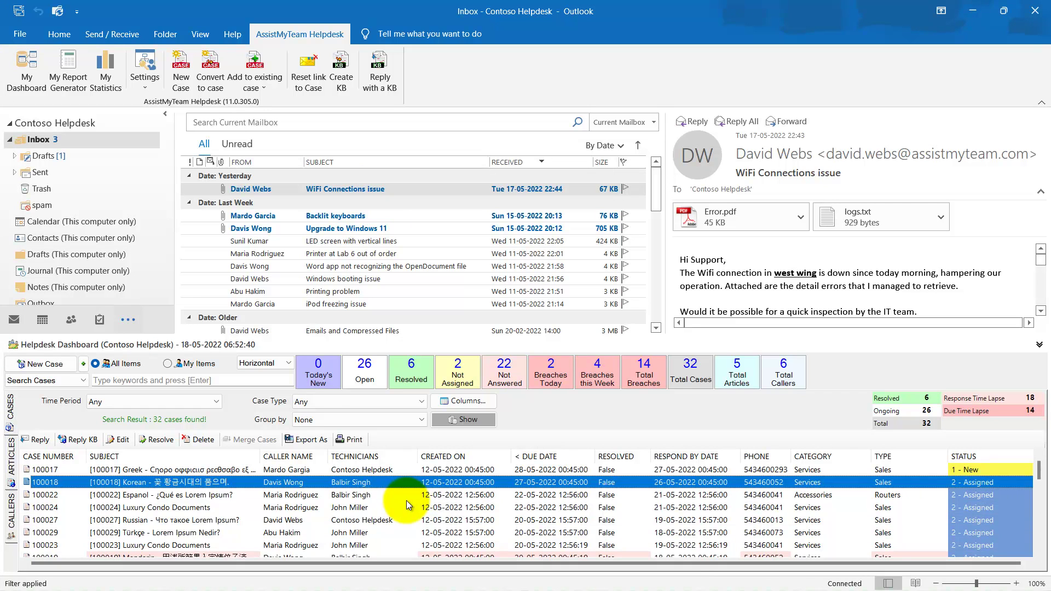
Open the WiFi Connections issue email and convert it into new helpdesk case 100033.
scroll(407, 500, "down", 8)
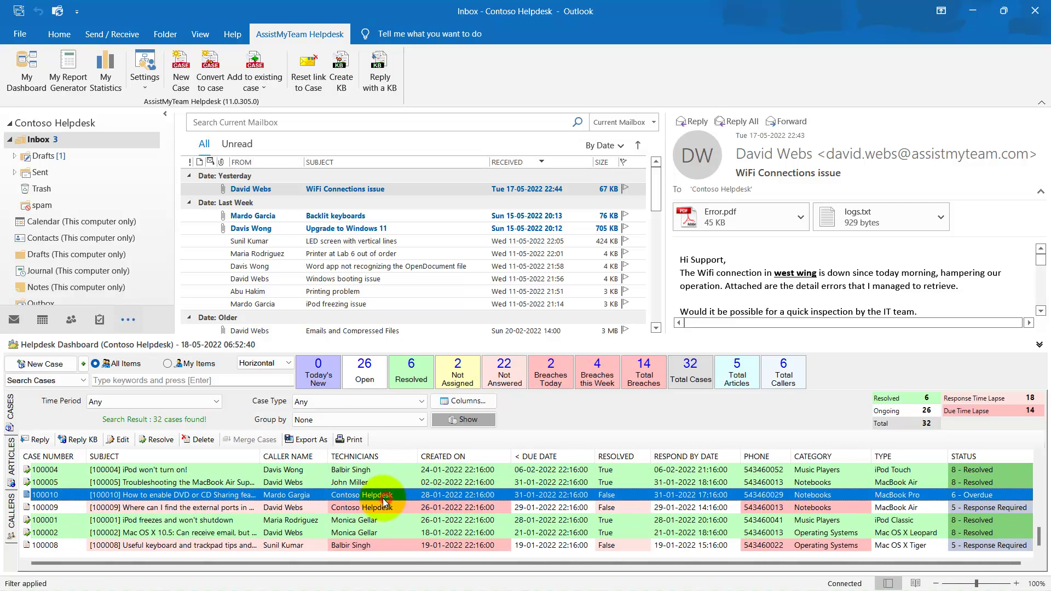
left_click(376, 189)
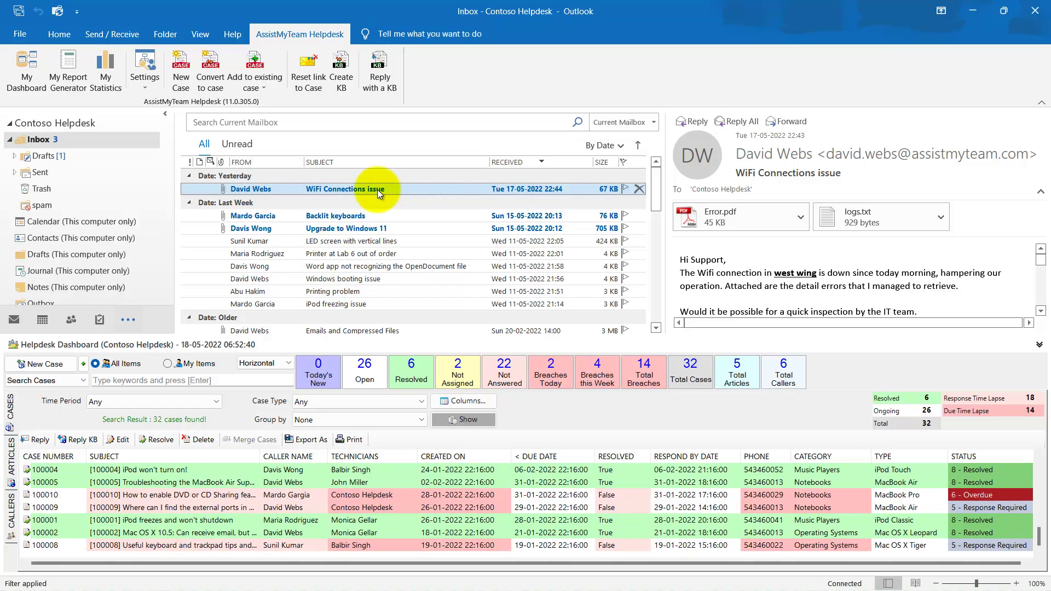
double_click(376, 190)
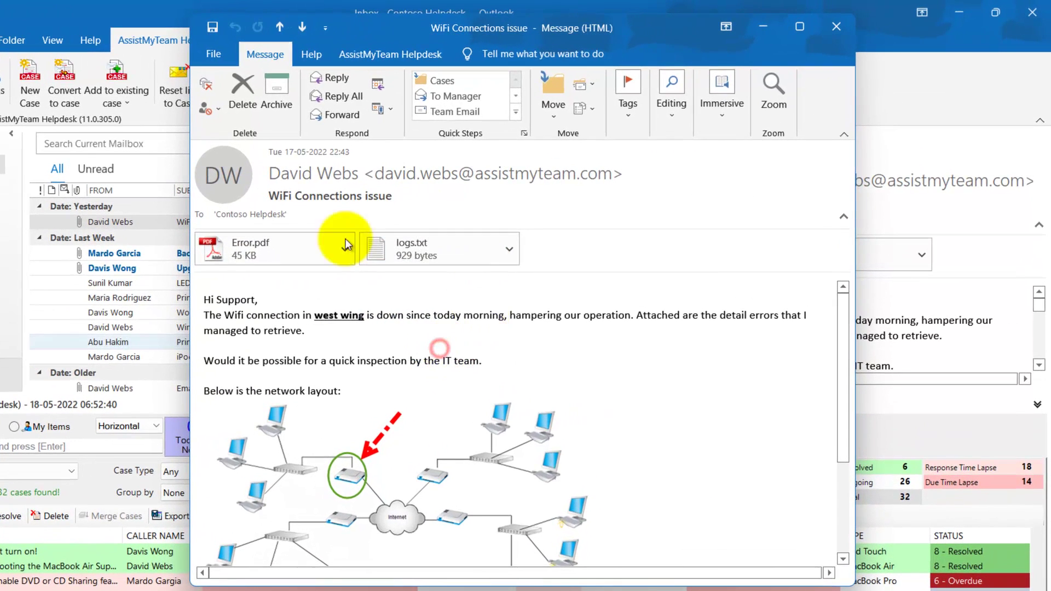
left_click(411, 52)
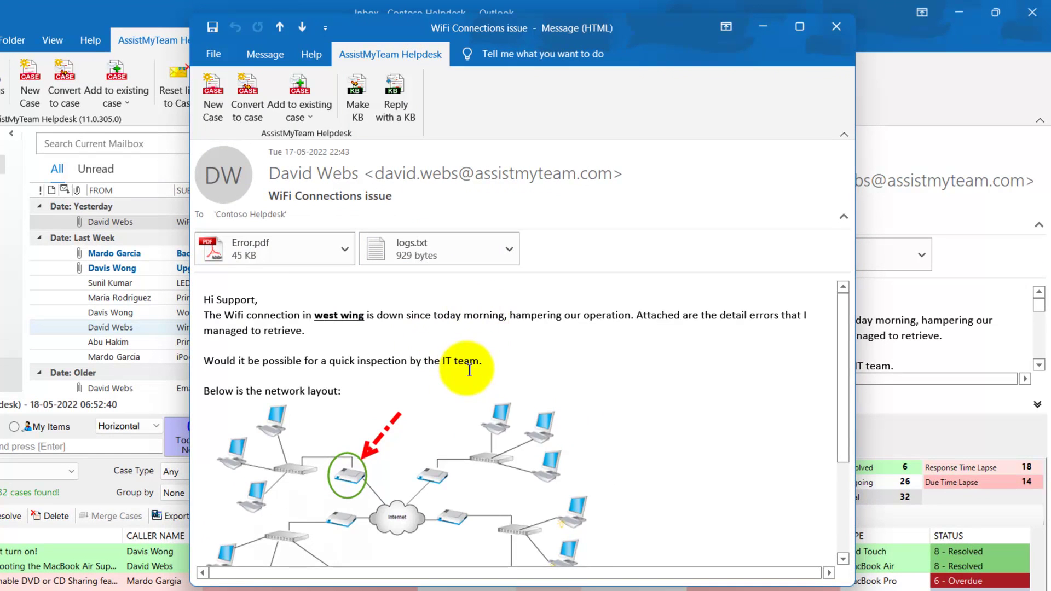
scroll(468, 367, "down", 5)
scroll(469, 366, "up", 5)
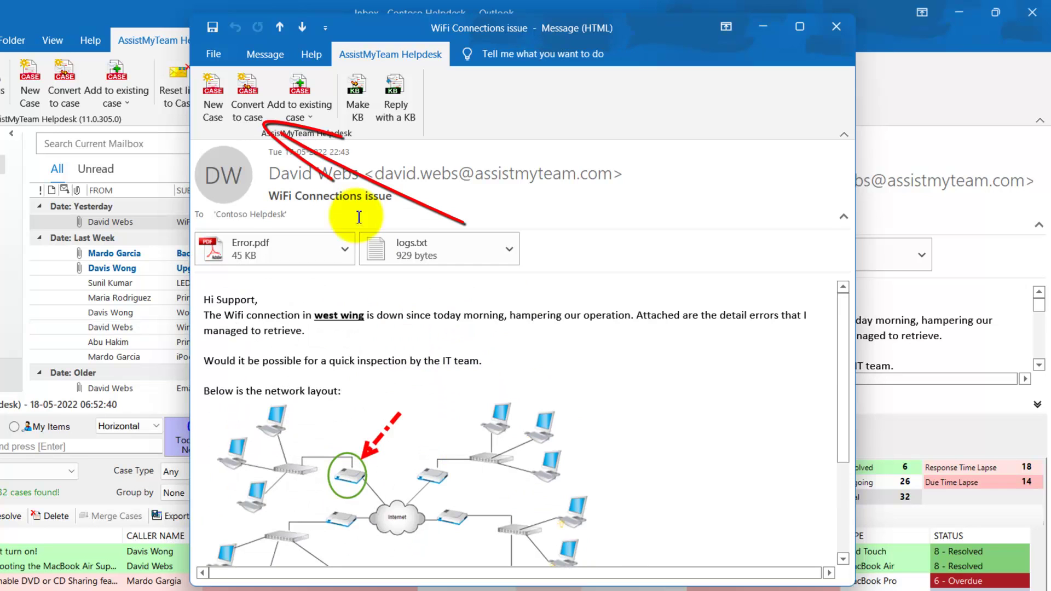
left_click(252, 107)
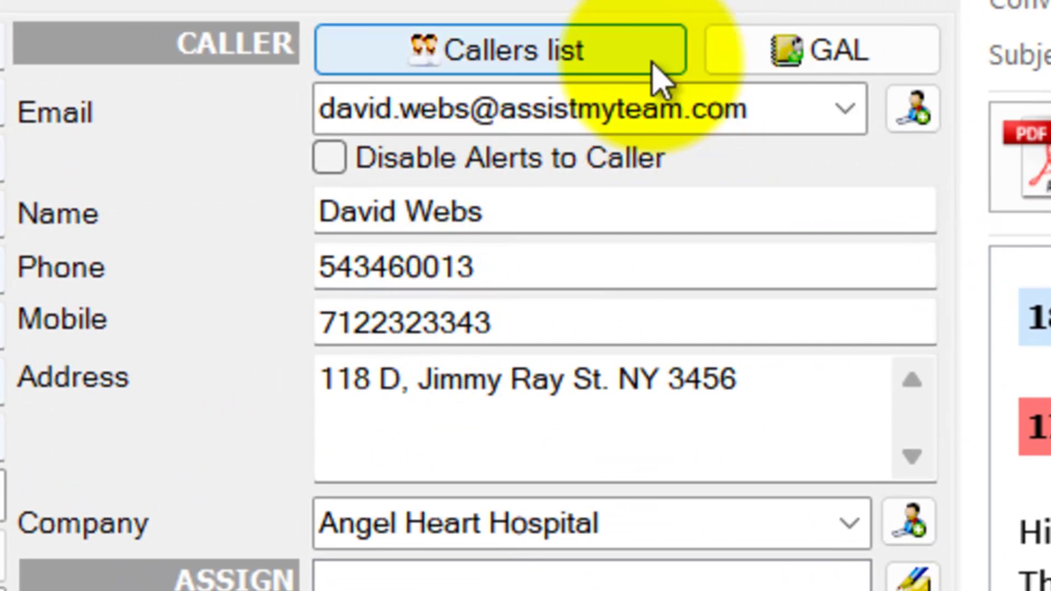
left_click(665, 118)
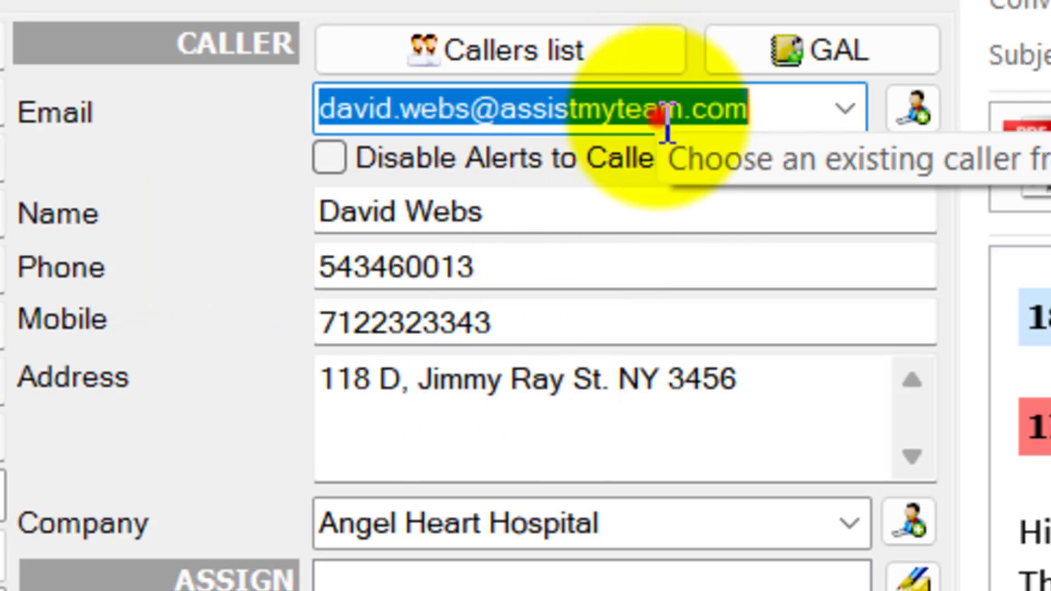
left_click(591, 211)
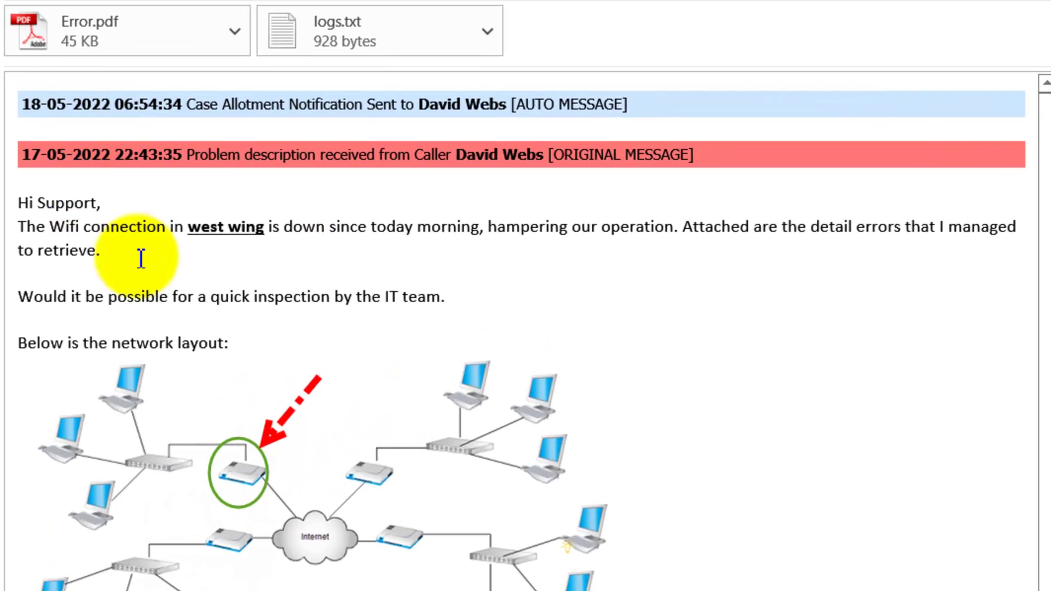
left_click(671, 271)
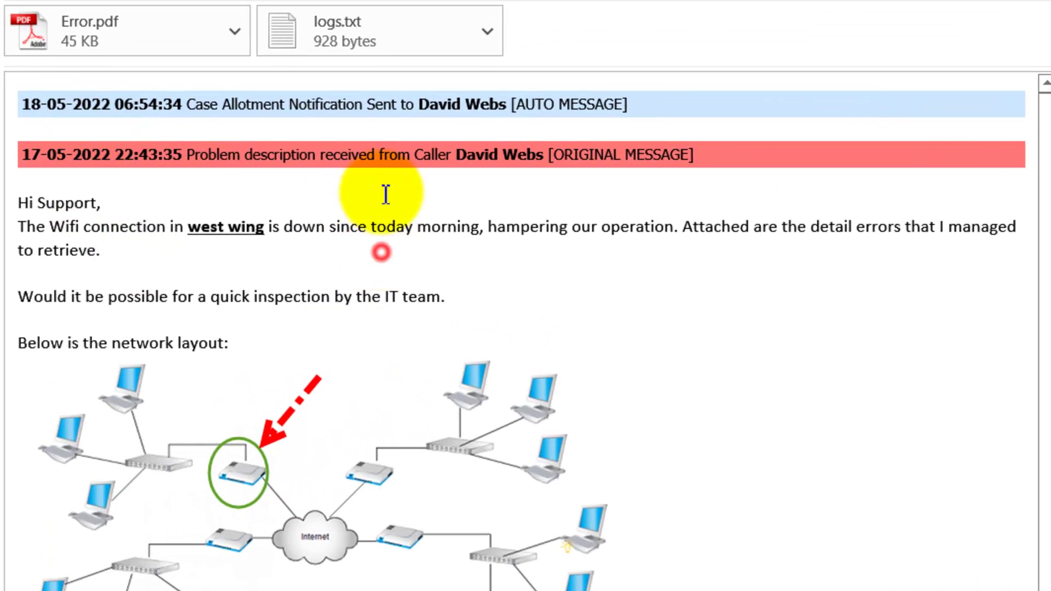
left_click_drag(246, 162, 528, 356)
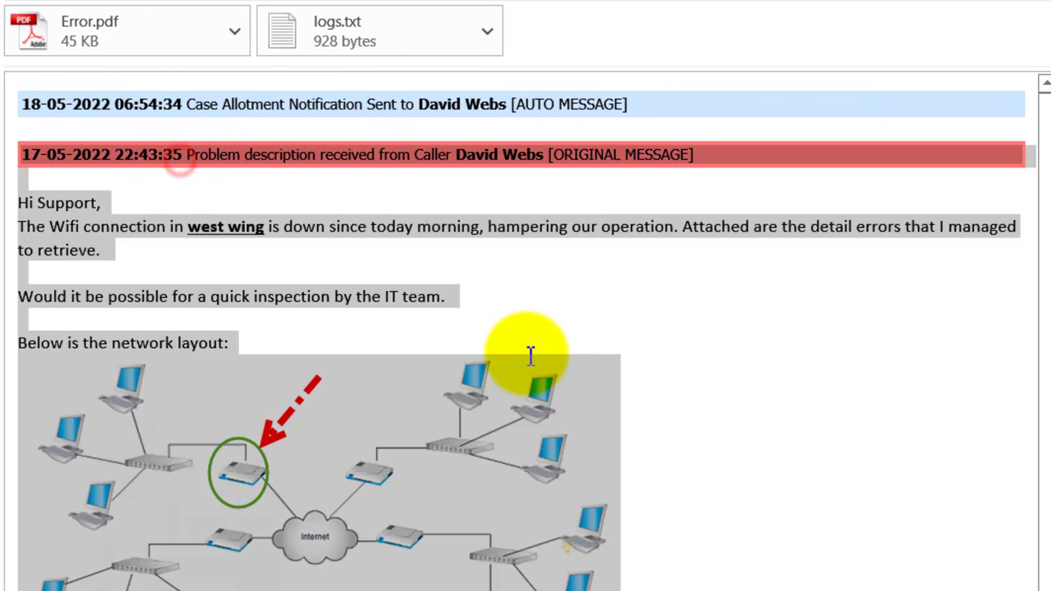
left_click(562, 272)
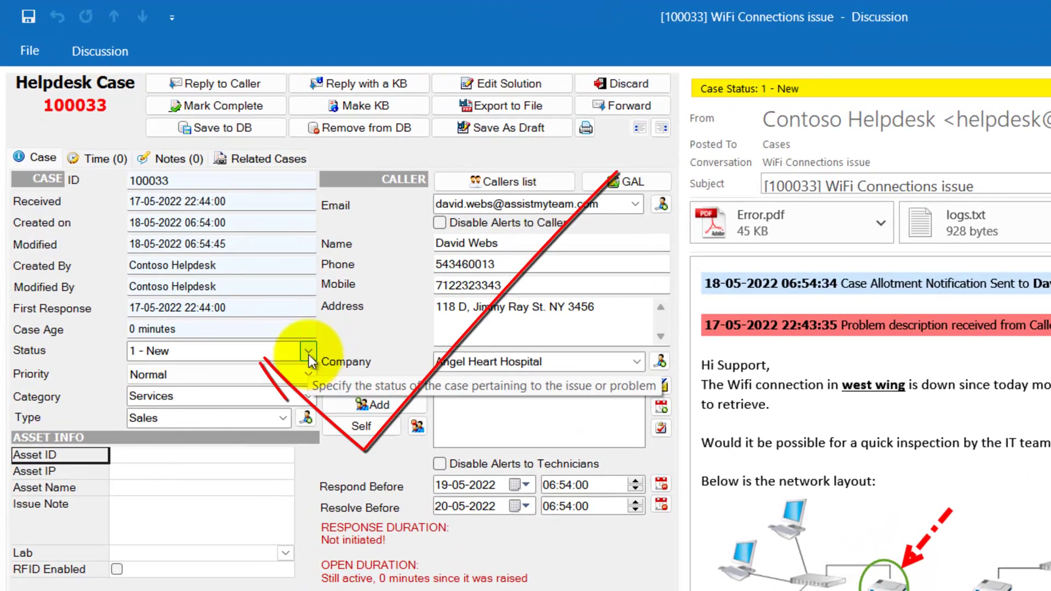
left_click(251, 290)
left_click(308, 354)
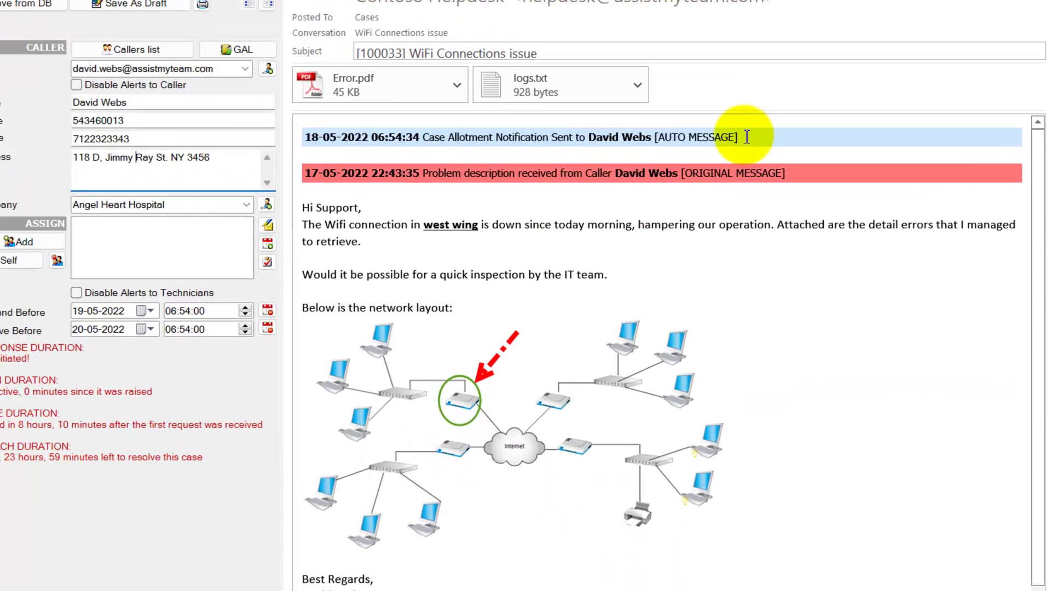
left_click_drag(813, 189, 474, 185)
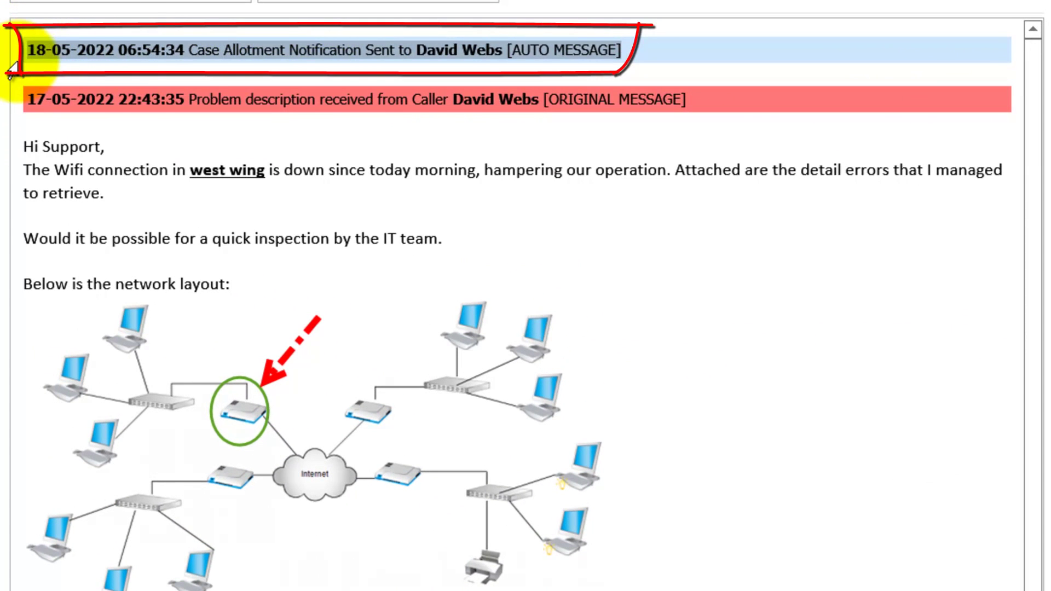
left_click(87, 49)
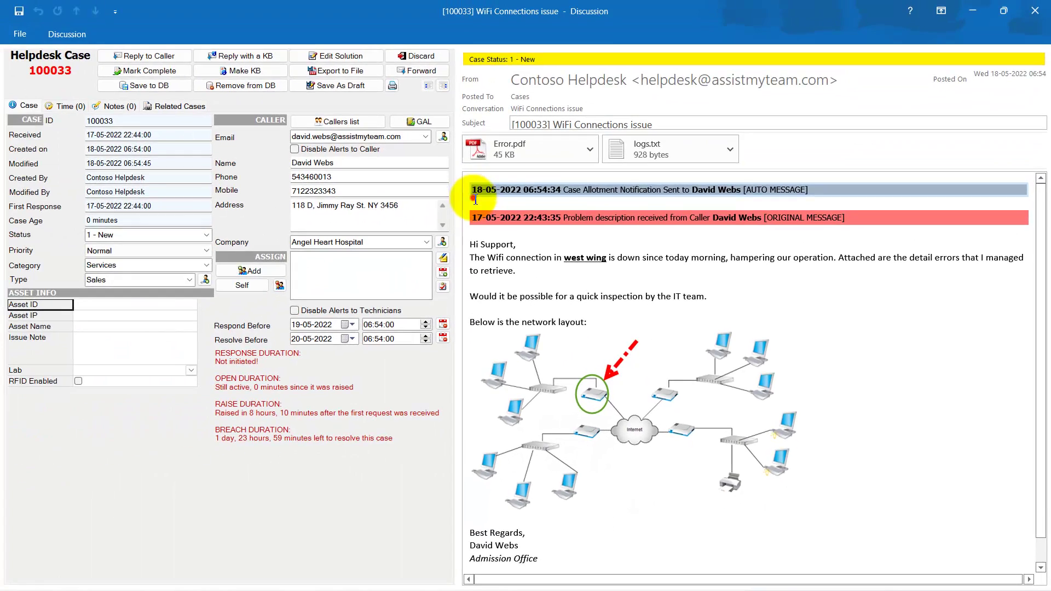
left_click(30, 53)
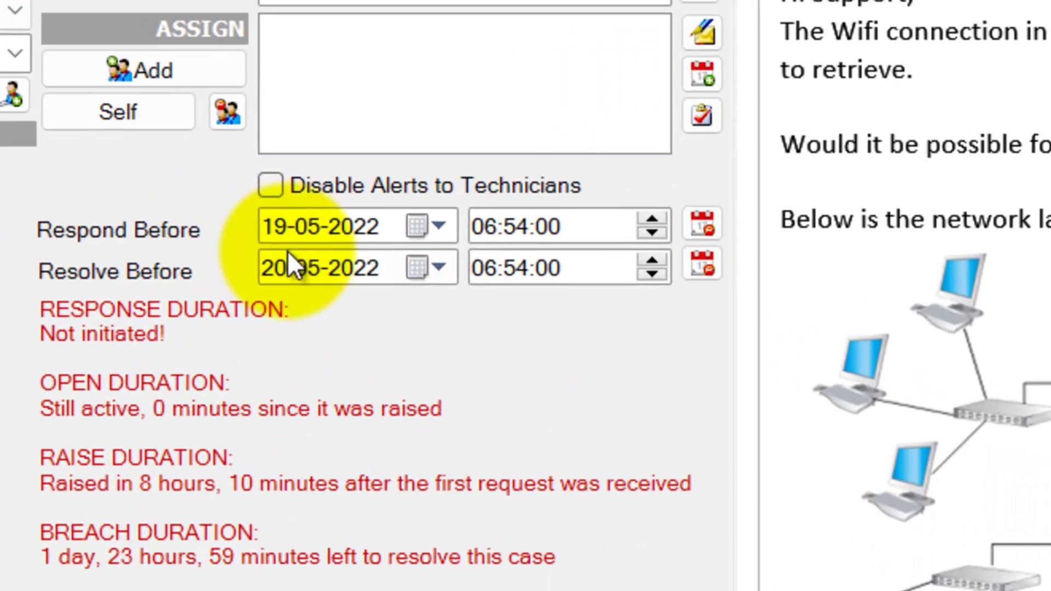
left_click(444, 236)
left_click(445, 233)
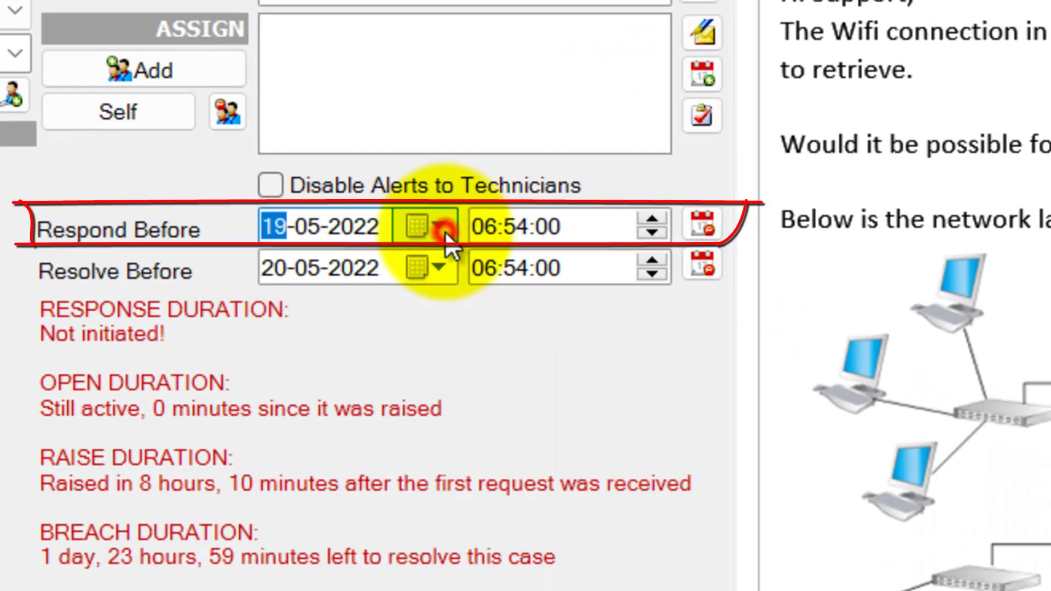
left_click(135, 241)
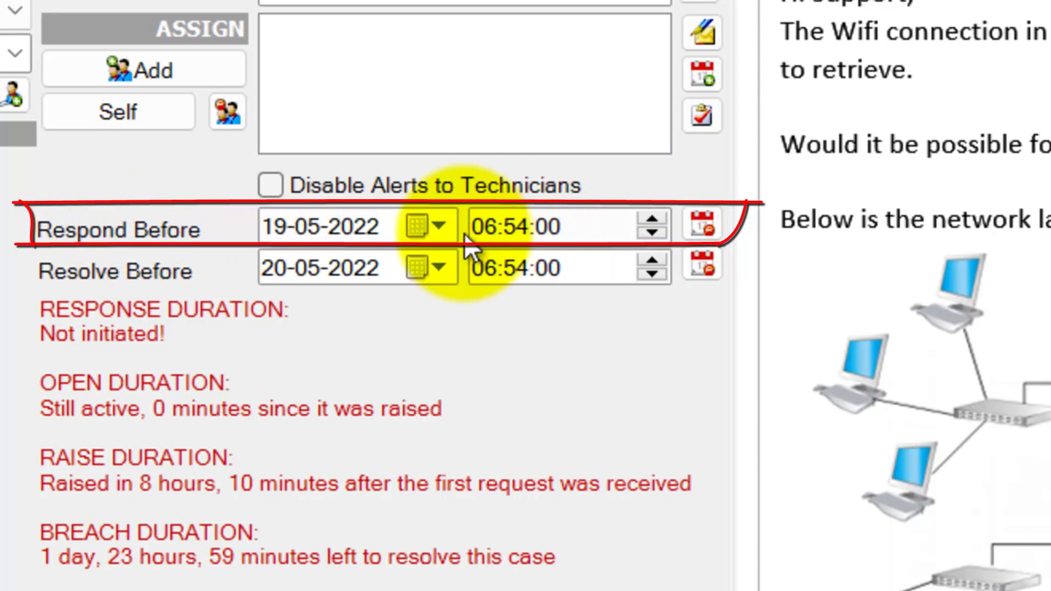
left_click(447, 231)
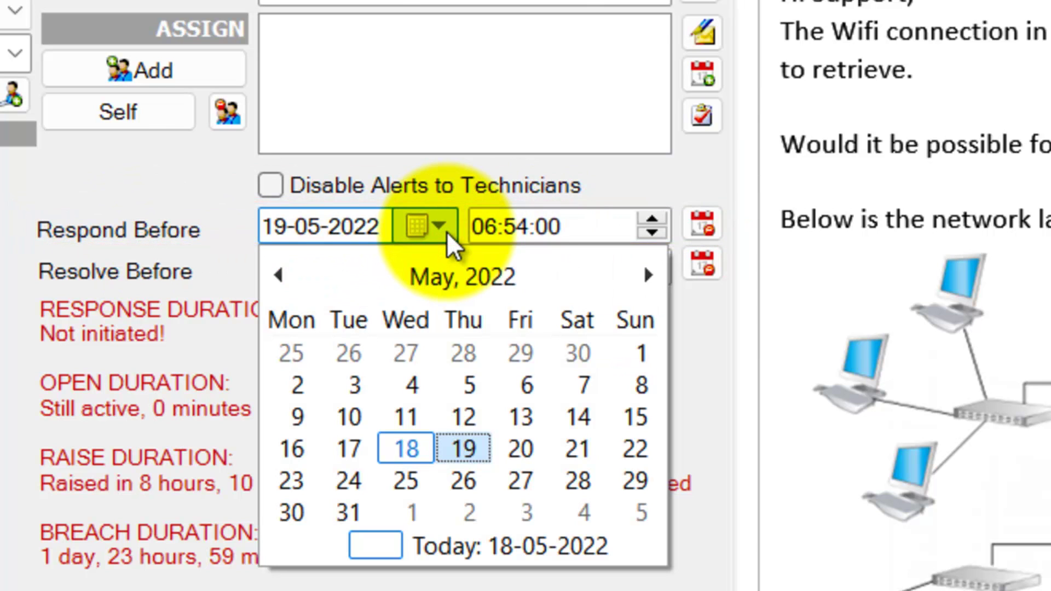
left_click(447, 231)
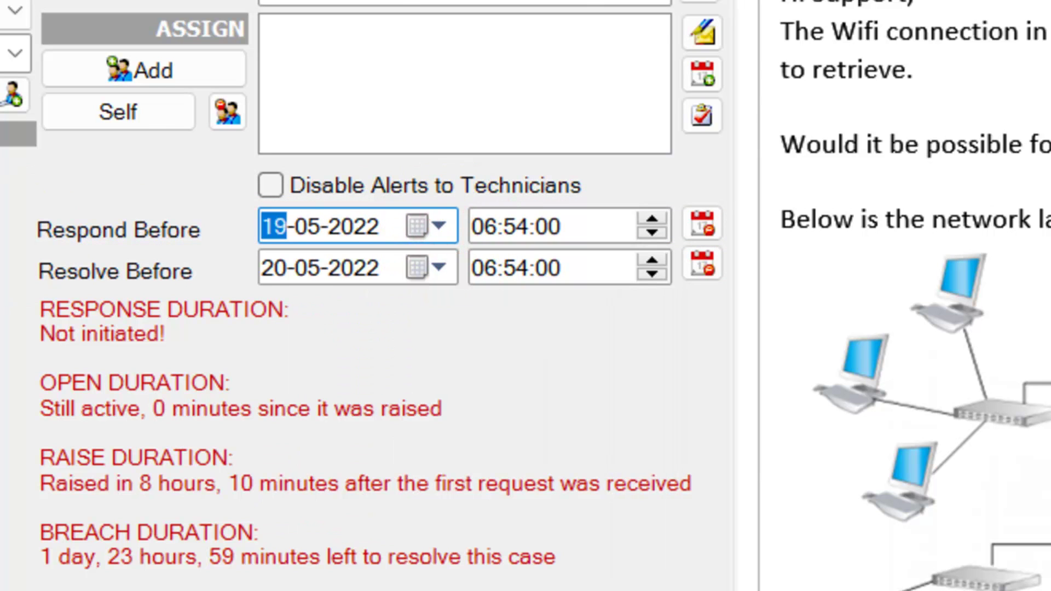
left_click(441, 268)
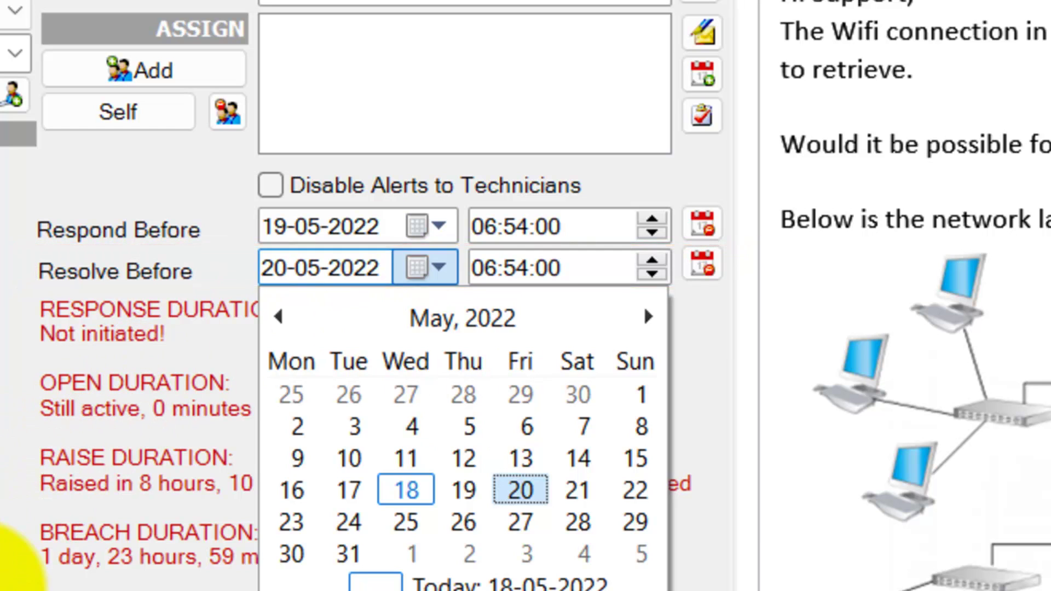
left_click(11, 564)
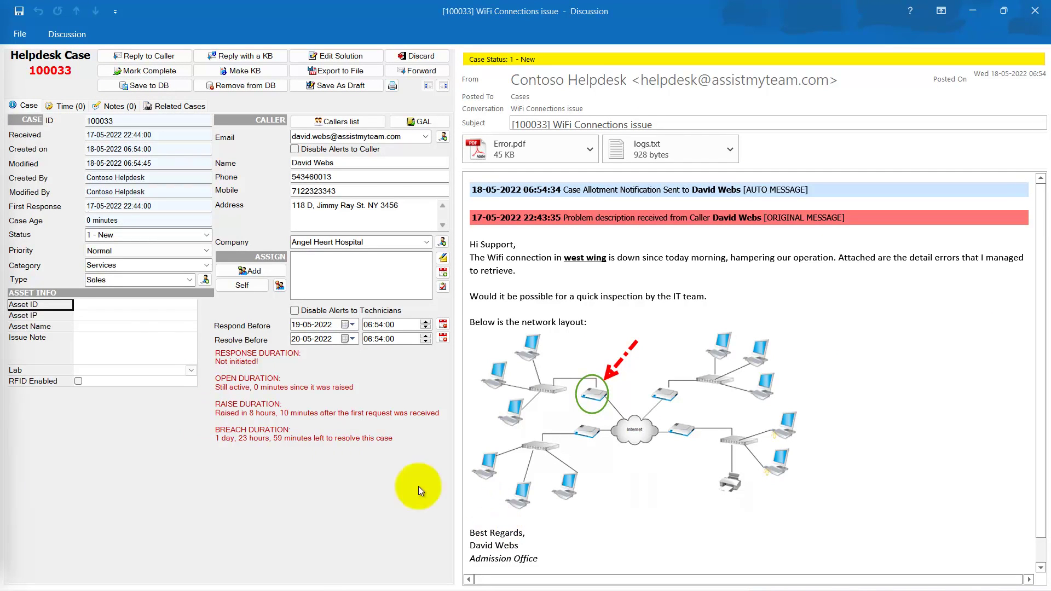
Enter Asset ID FG2343 in Asset Info and mark the asset RFID Enabled.
left_click(154, 315)
left_click(90, 305)
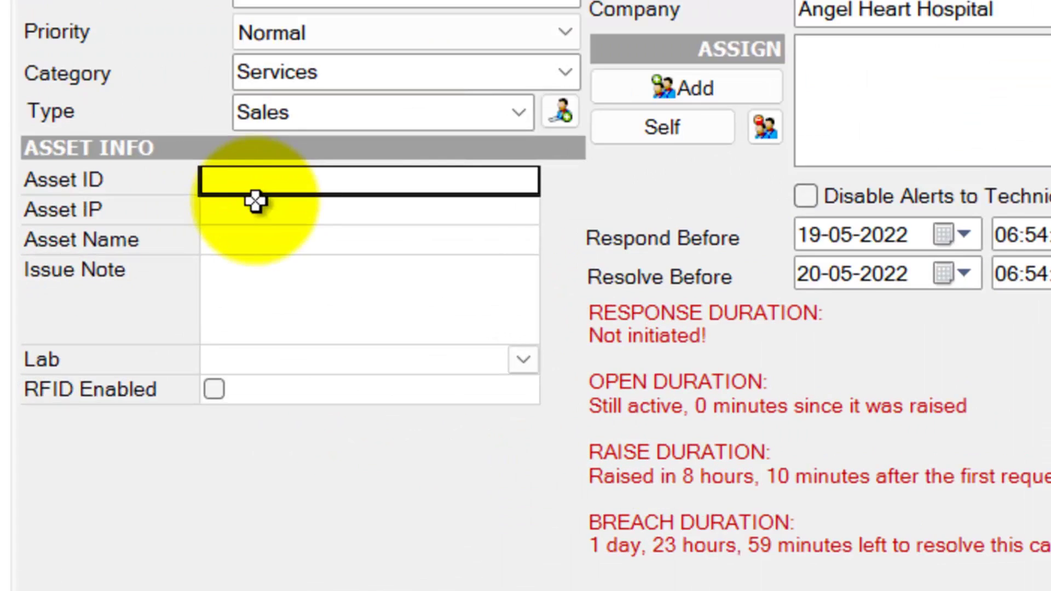
left_click(89, 327)
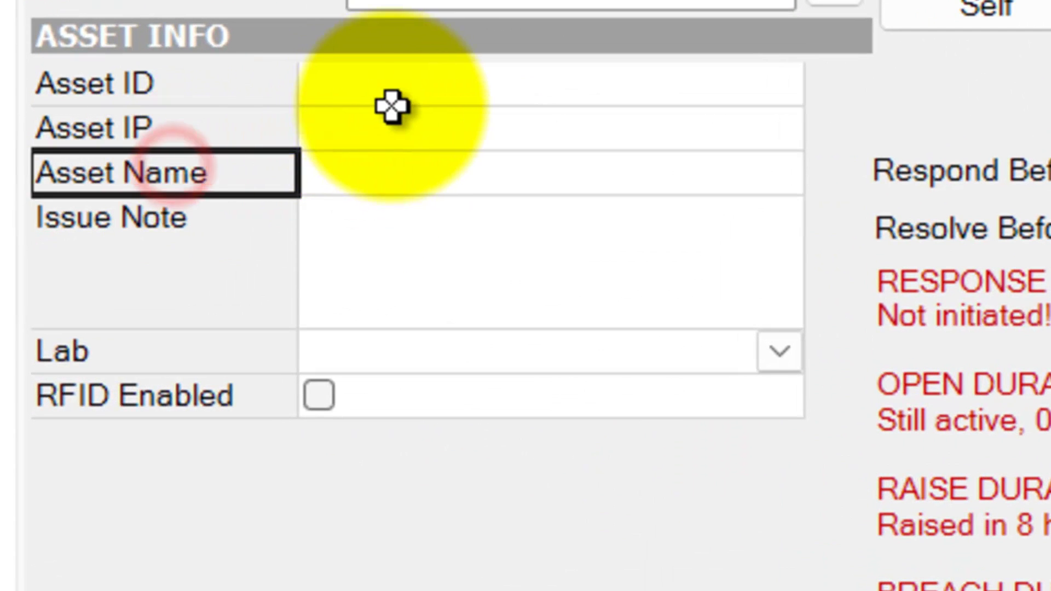
left_click(401, 94)
type("FG2343")
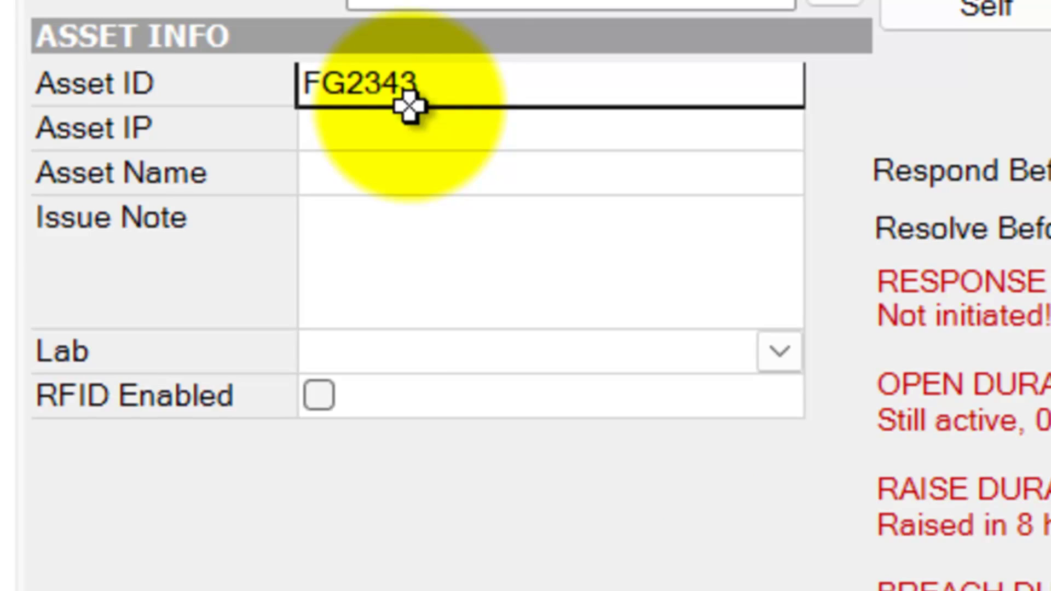
left_click(492, 268)
left_click(318, 394)
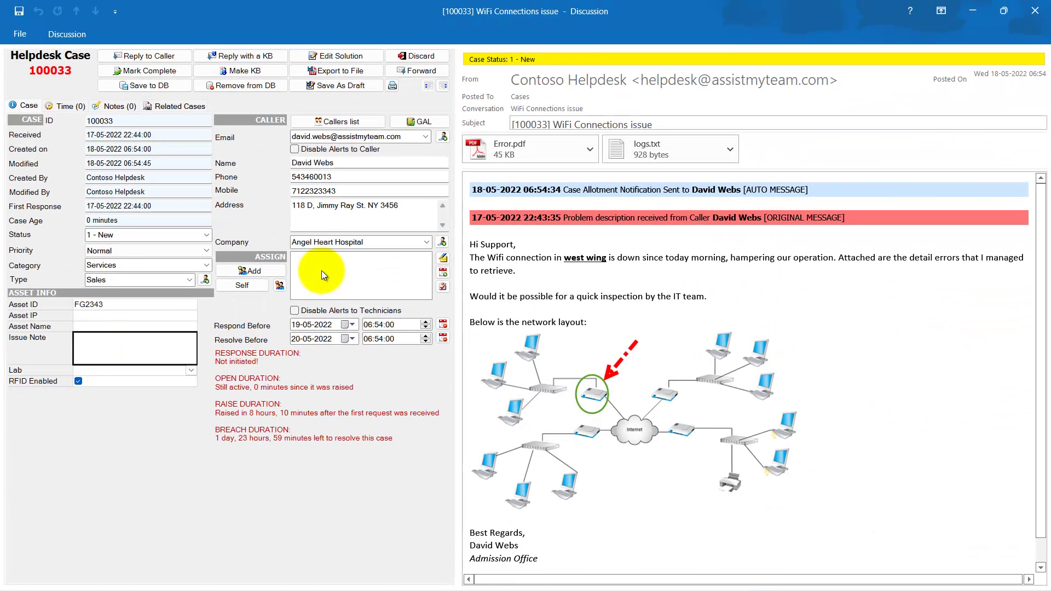
left_click(263, 272)
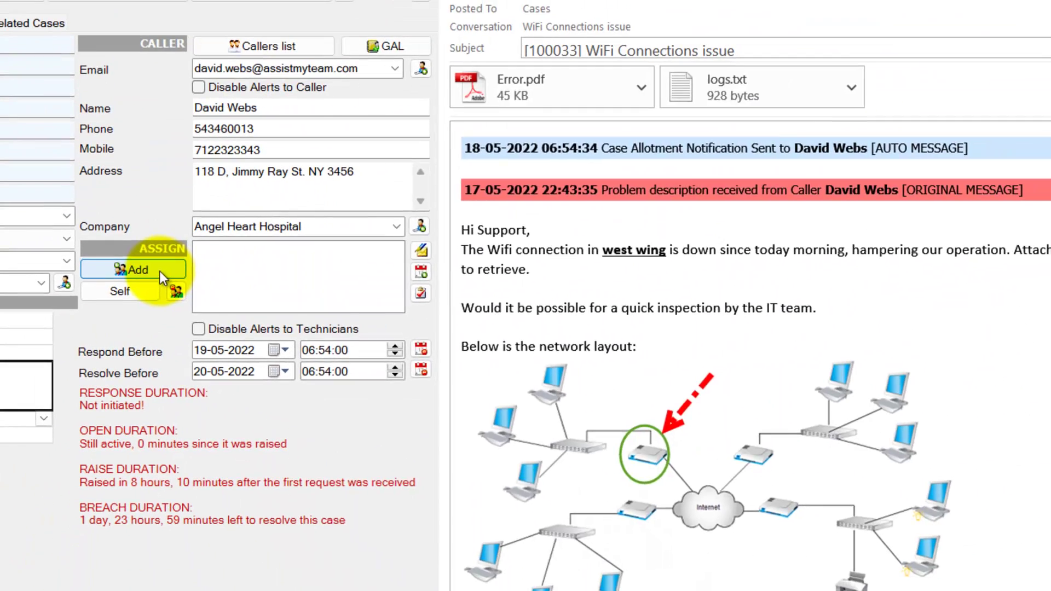
Assign a technician to case 100033 under ASSIGN and select the new entry.
left_click(181, 90)
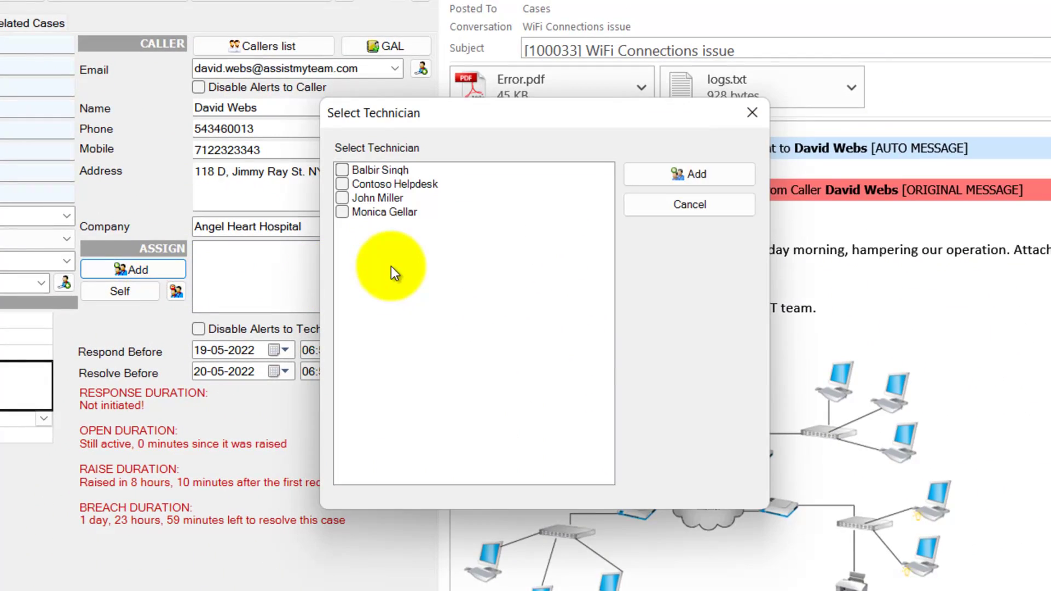
left_click(341, 198)
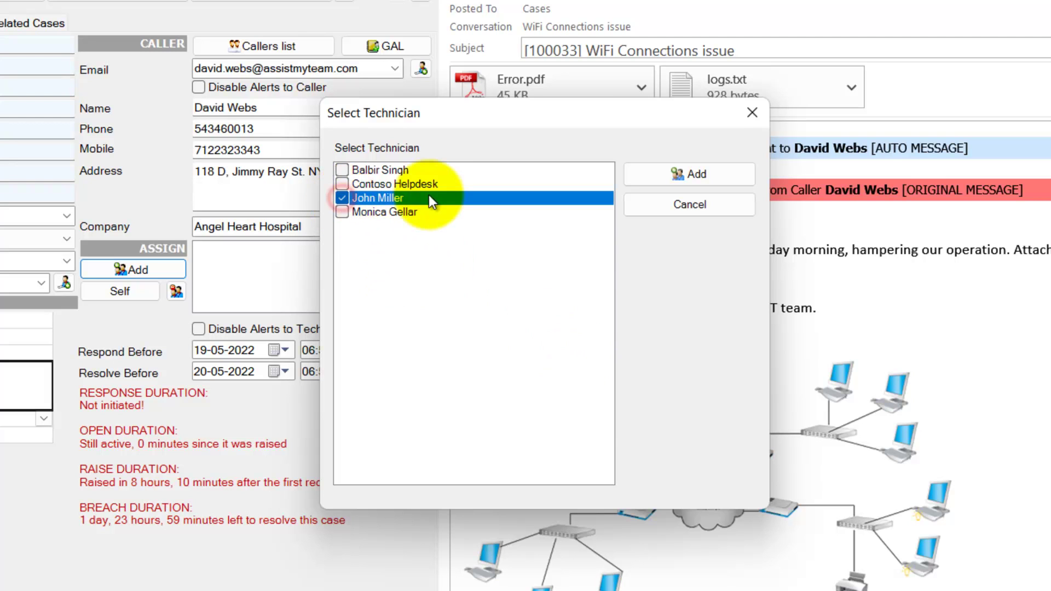
left_click(686, 175)
left_click(175, 291)
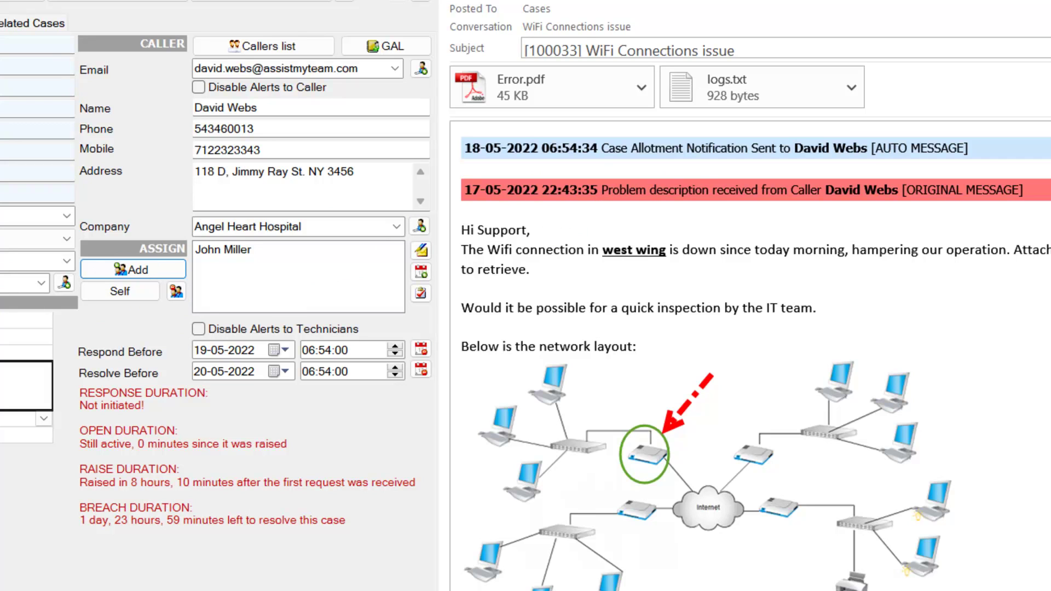
left_click(264, 252)
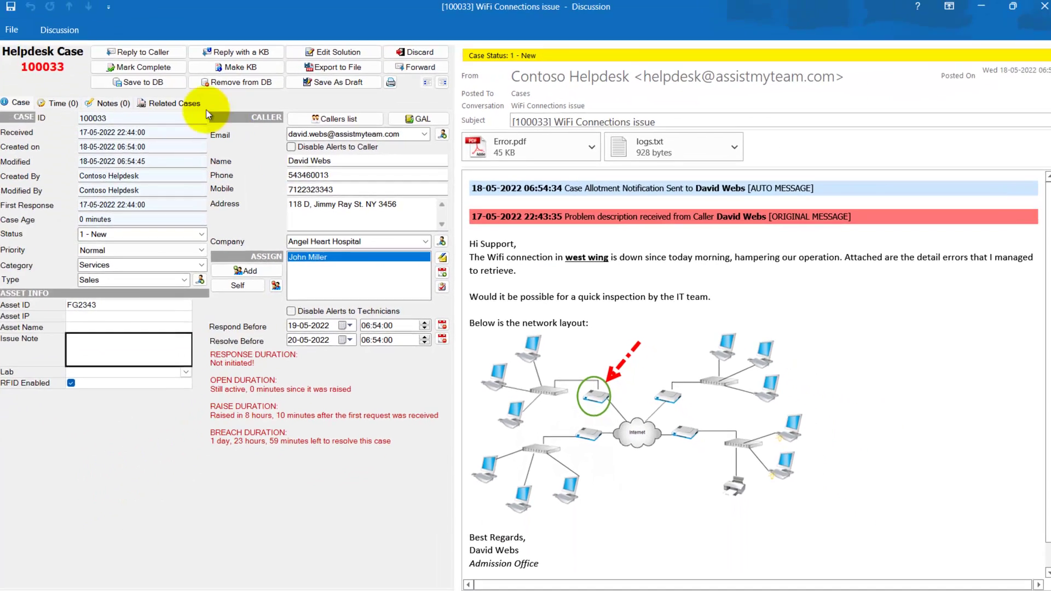
Save case 100033 to the database, close the email window and show Today's New cases.
left_click(150, 87)
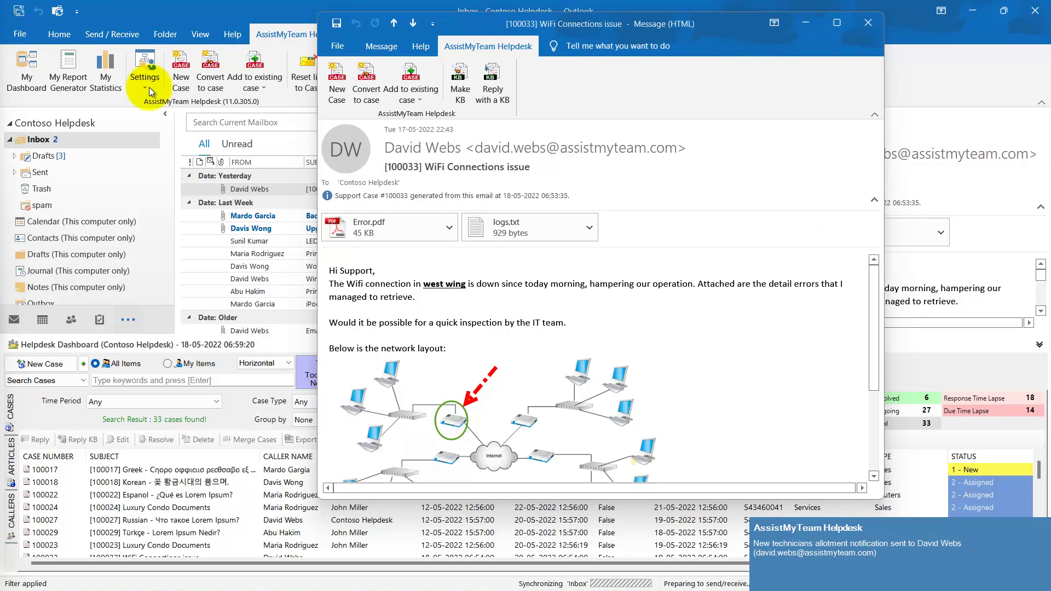
left_click(867, 23)
left_click(316, 371)
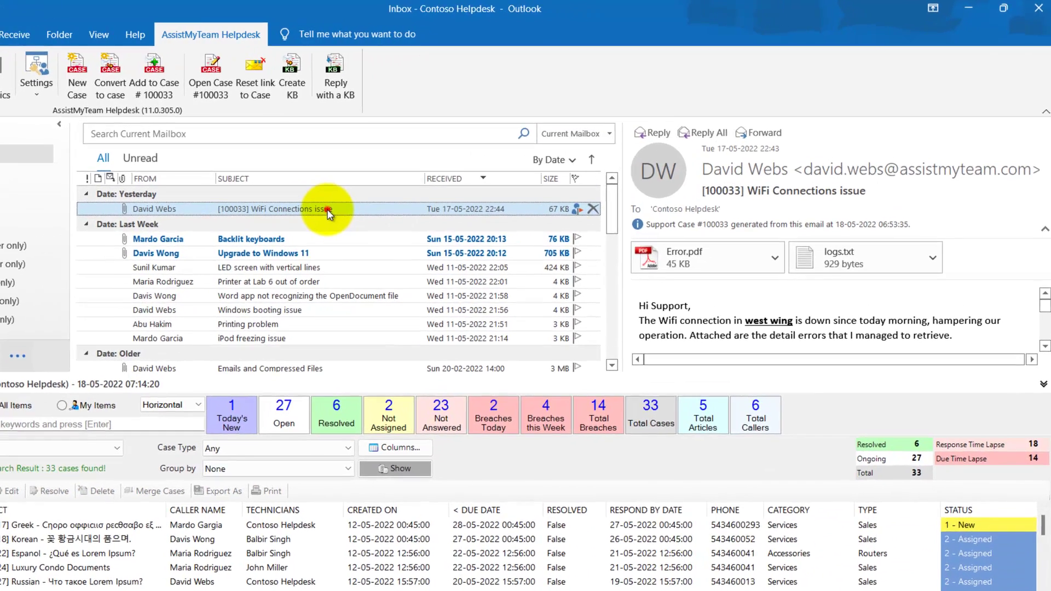
Reopen case 100033 from the WiFi Connections issue email via Open Case #100033.
left_click(402, 189)
double_click(291, 219)
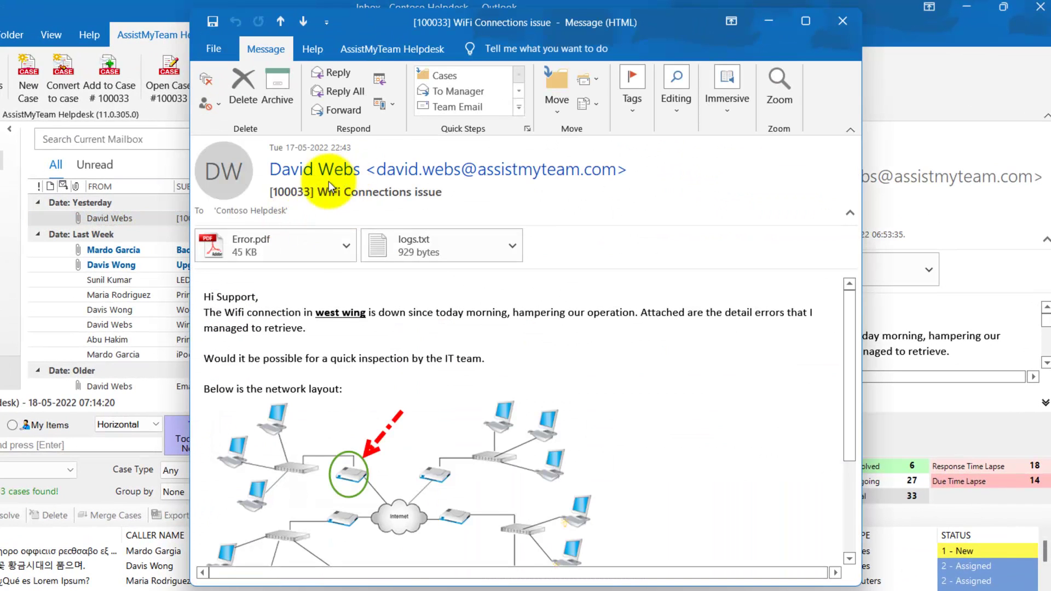
mouse_move(441, 192)
left_mouse_down()
mouse_move(255, 192)
mouse_move(435, 199)
left_mouse_up()
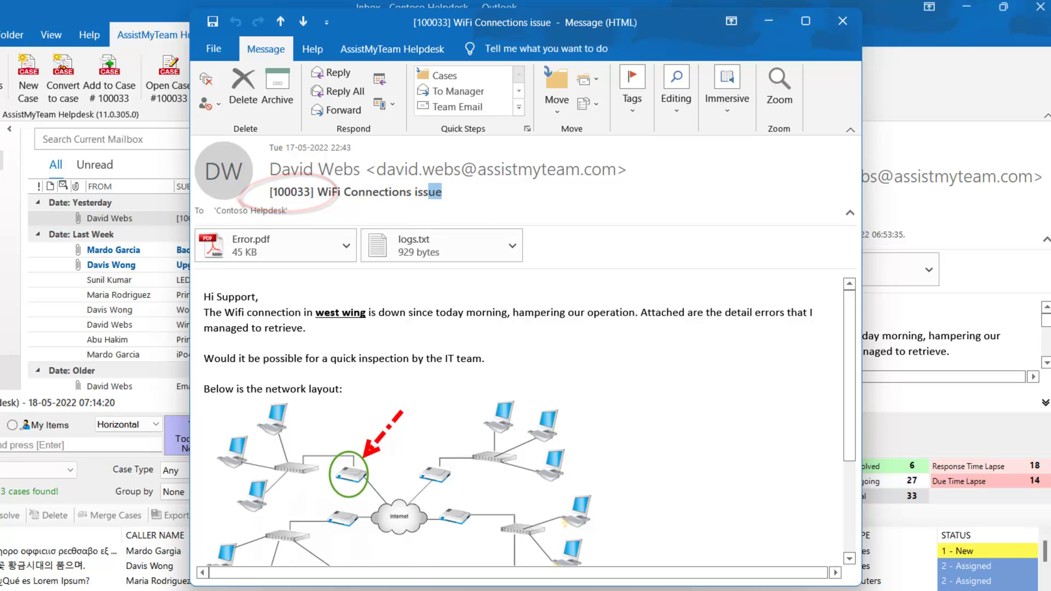
key("Escape")
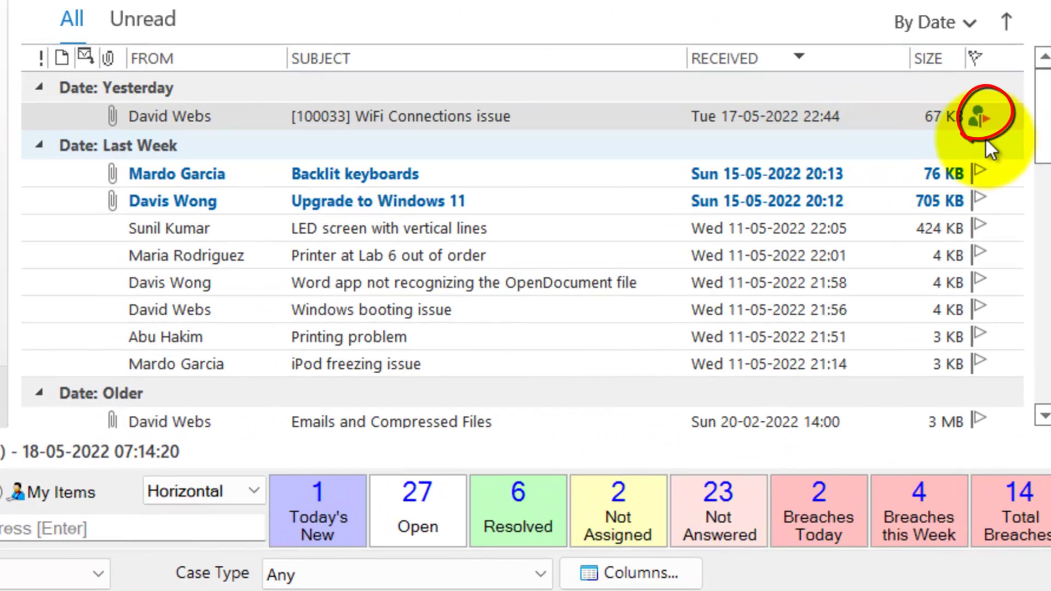
left_click(394, 112)
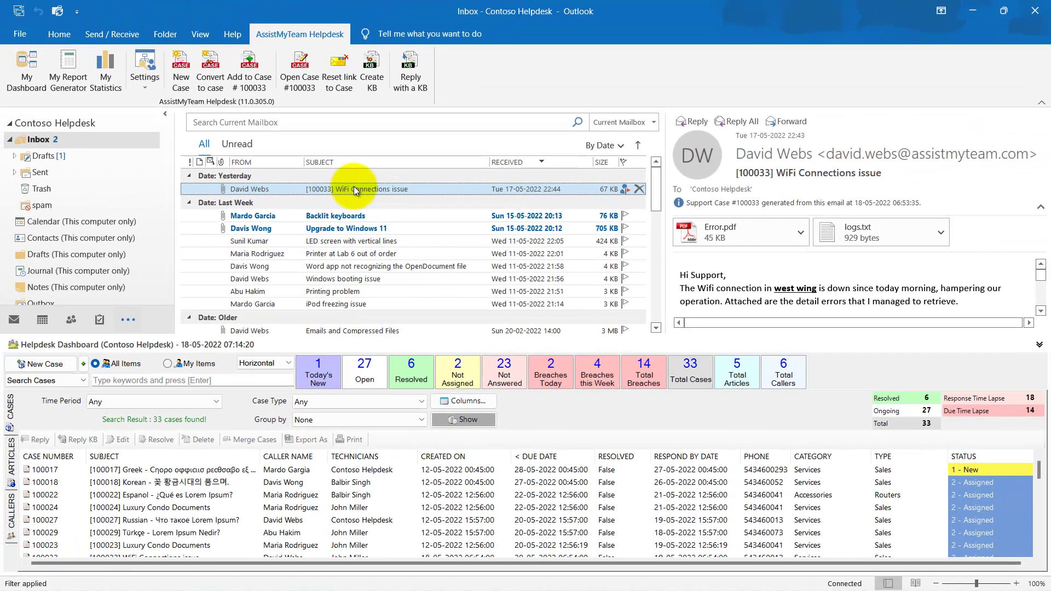
left_click(356, 189)
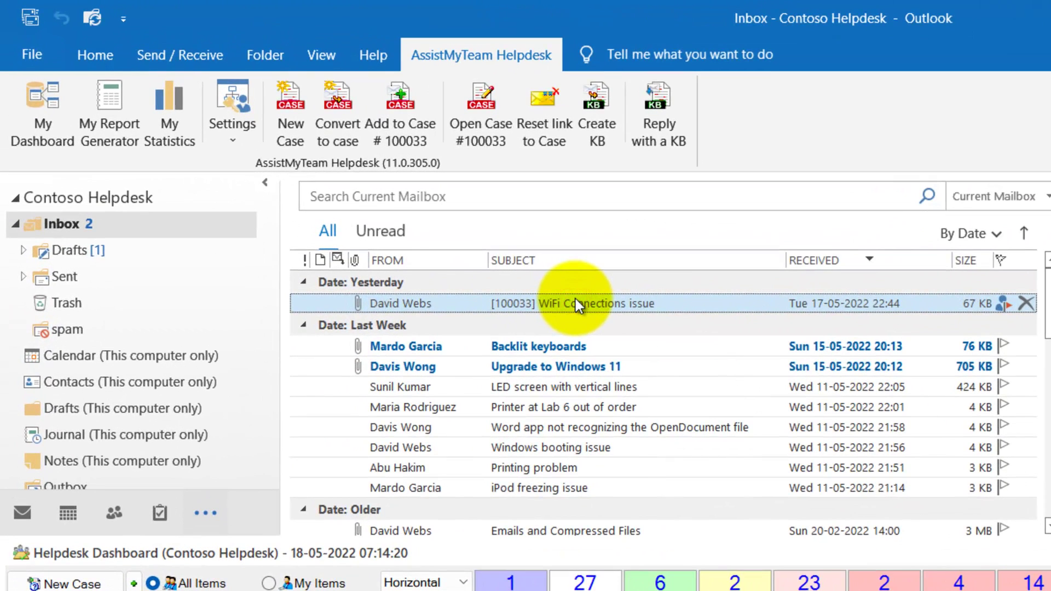
left_click(488, 137)
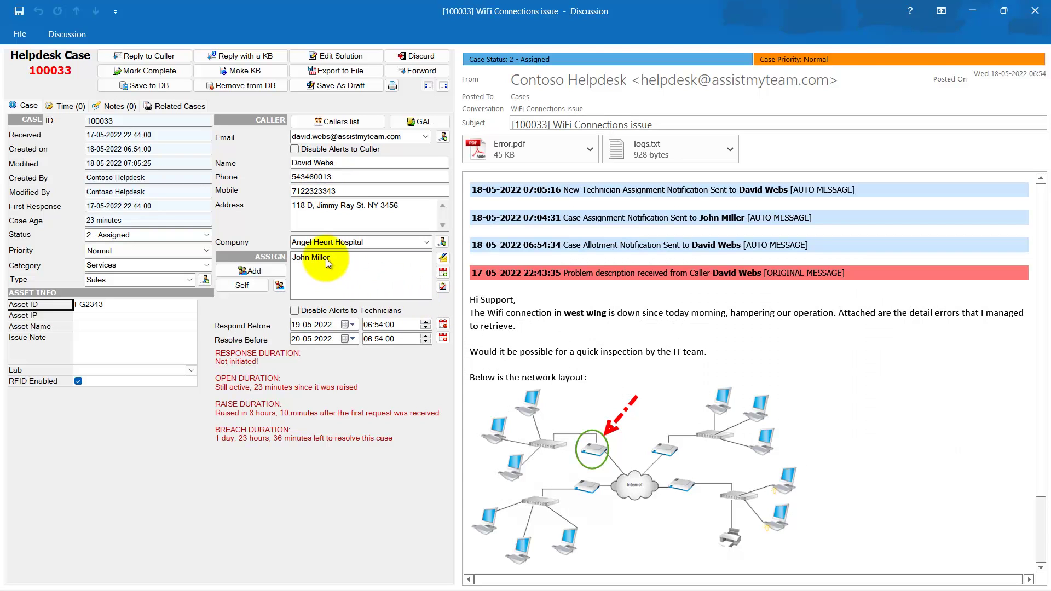
Select the assigned technician in case 100033's ASSIGN list.
left_click(326, 257)
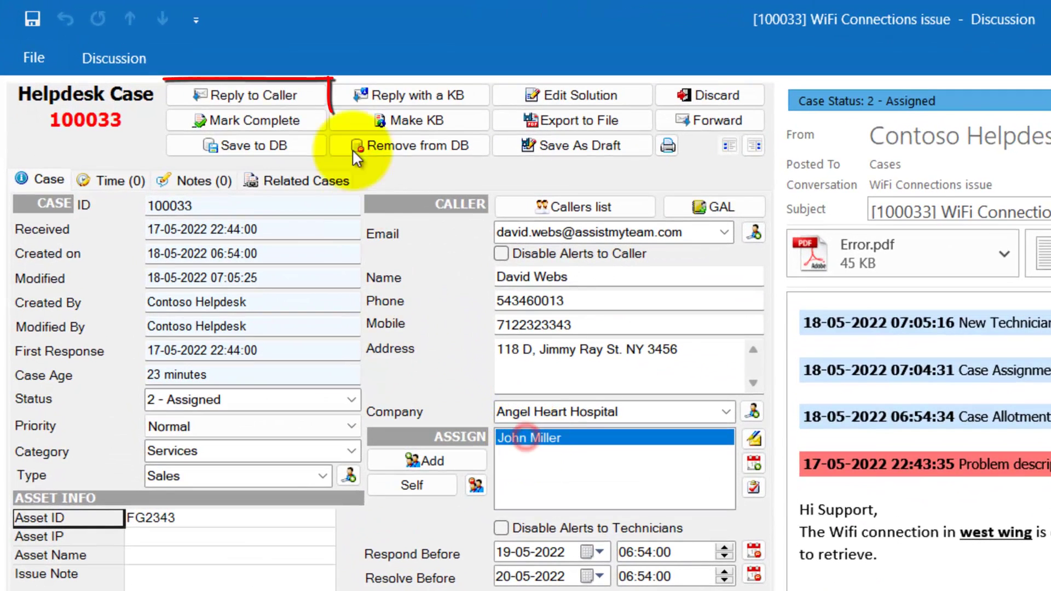
Send the caller a reply with past conversations asking for router make, model number, firmware version and IP number.
left_click(277, 93)
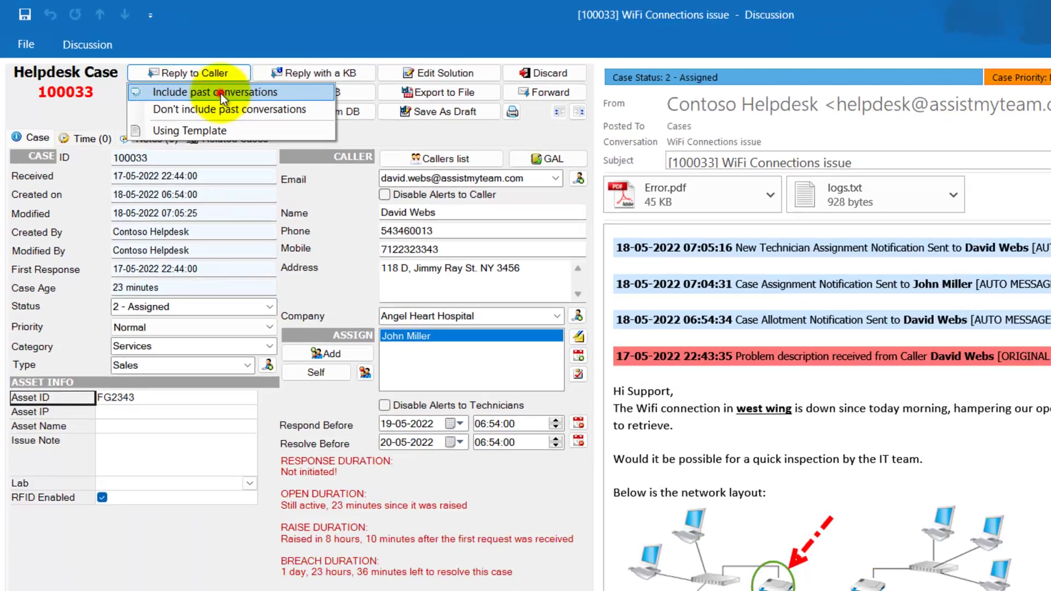
left_click(284, 124)
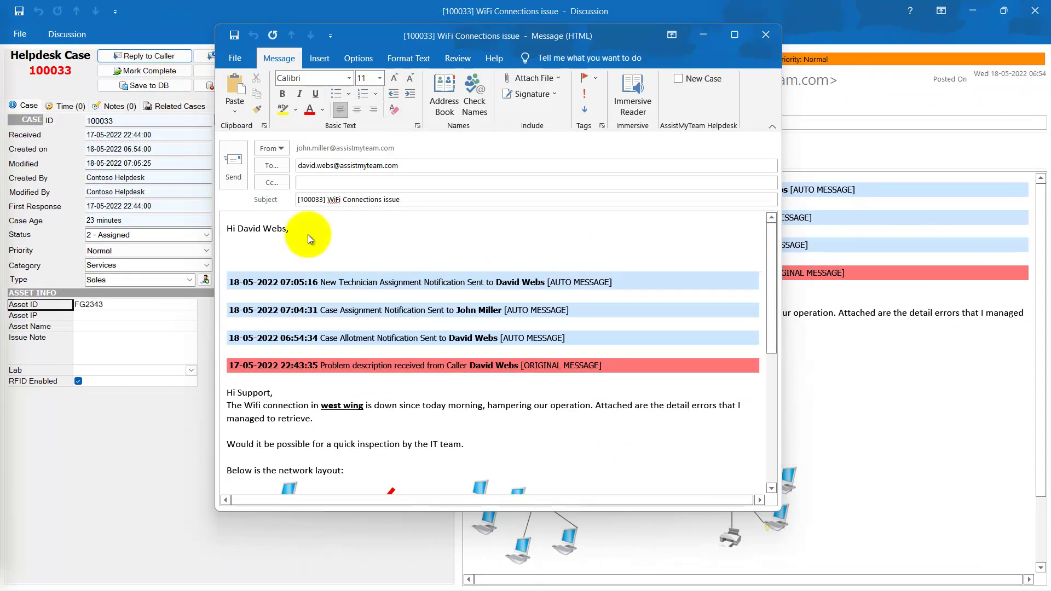
key("Return")
key("Return")
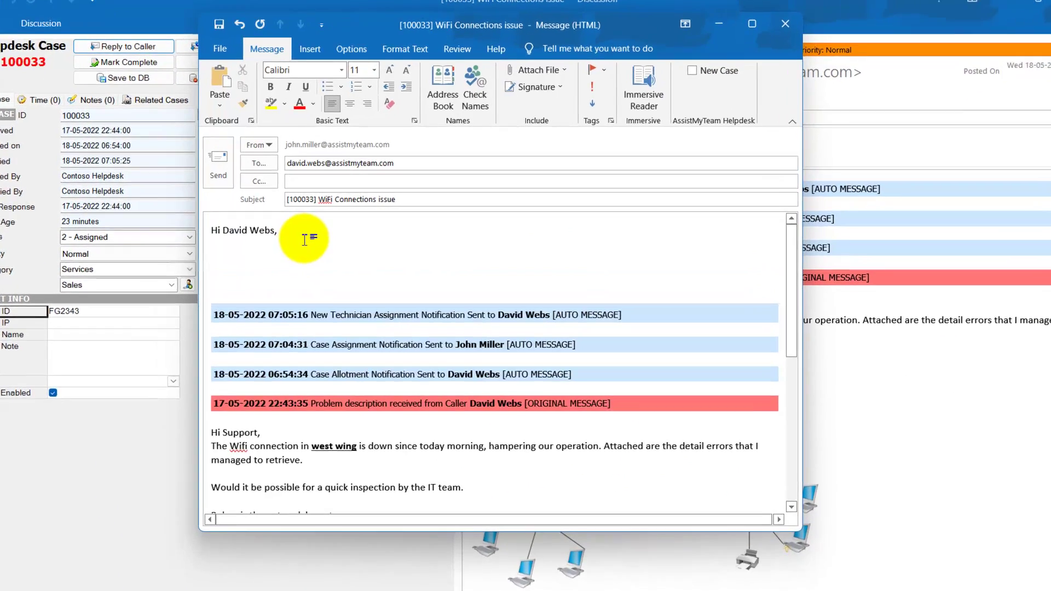
key("ctrl+v")
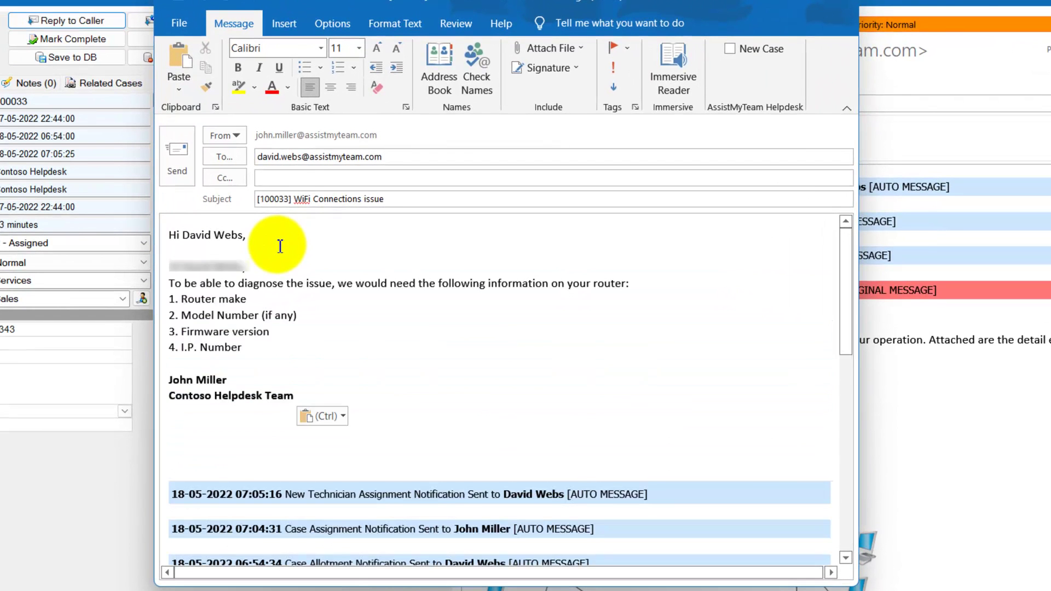
key("BackSpace")
key("Delete")
key("Delete")
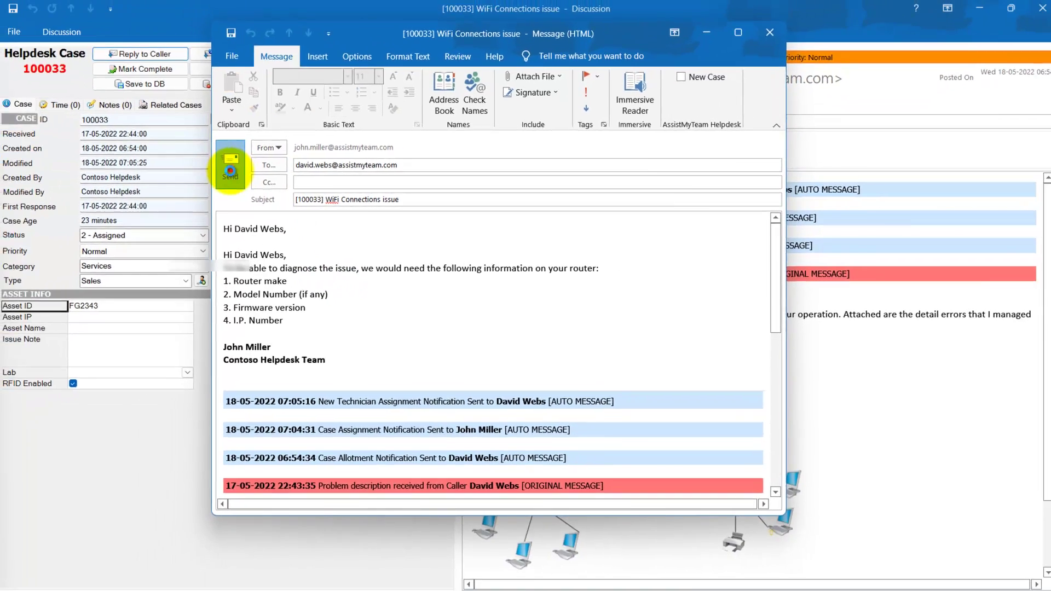
left_click(188, 159)
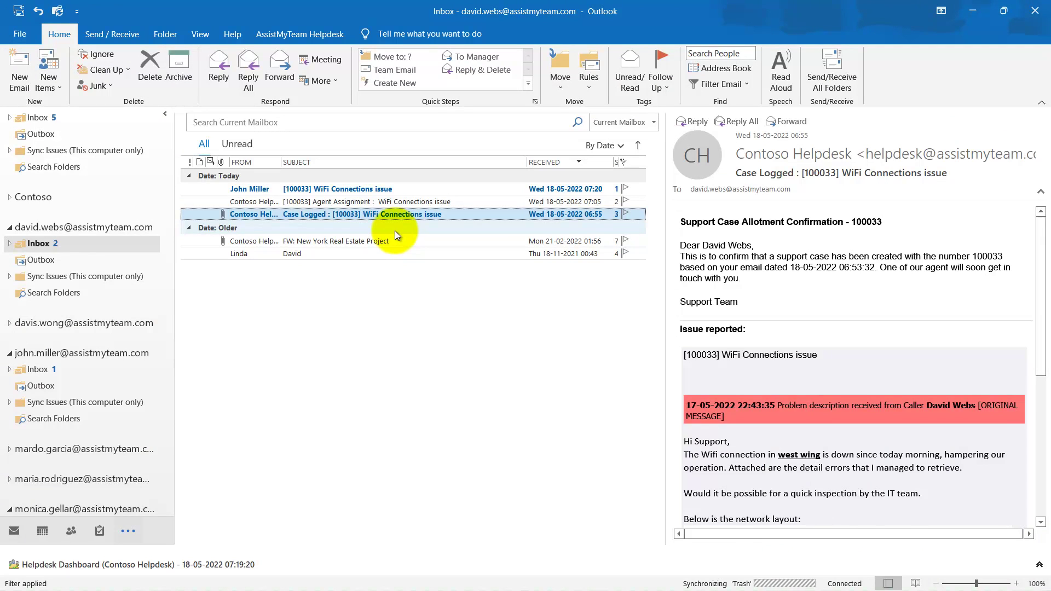
Draft the caller's reply to the technician listing TP-LINK, AC 1750, firmware 4.3.5, 192.168.3.230 and a router photo.
key("Up")
key("Up")
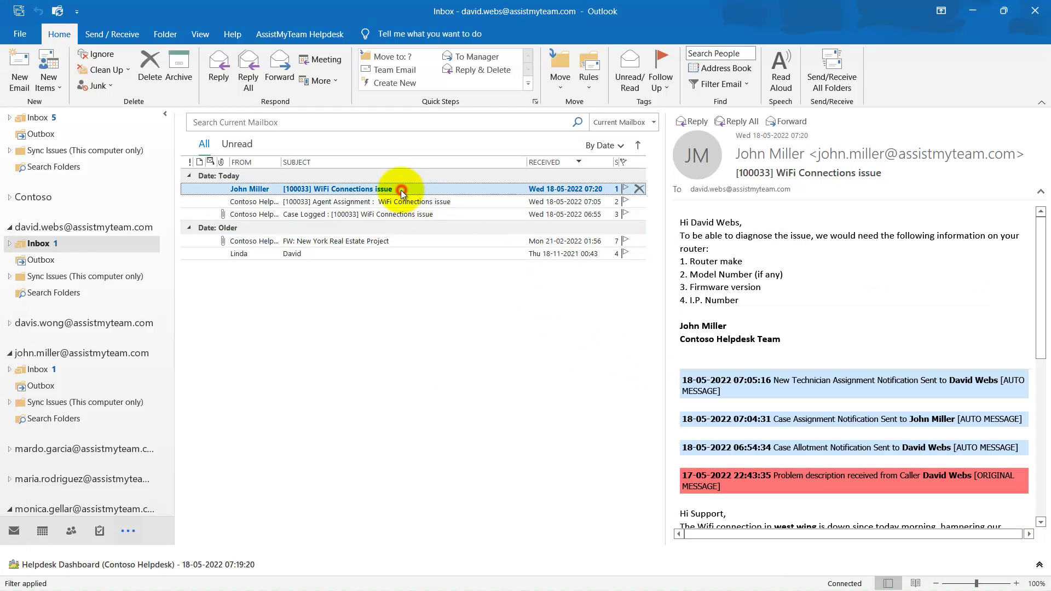
left_click(225, 76)
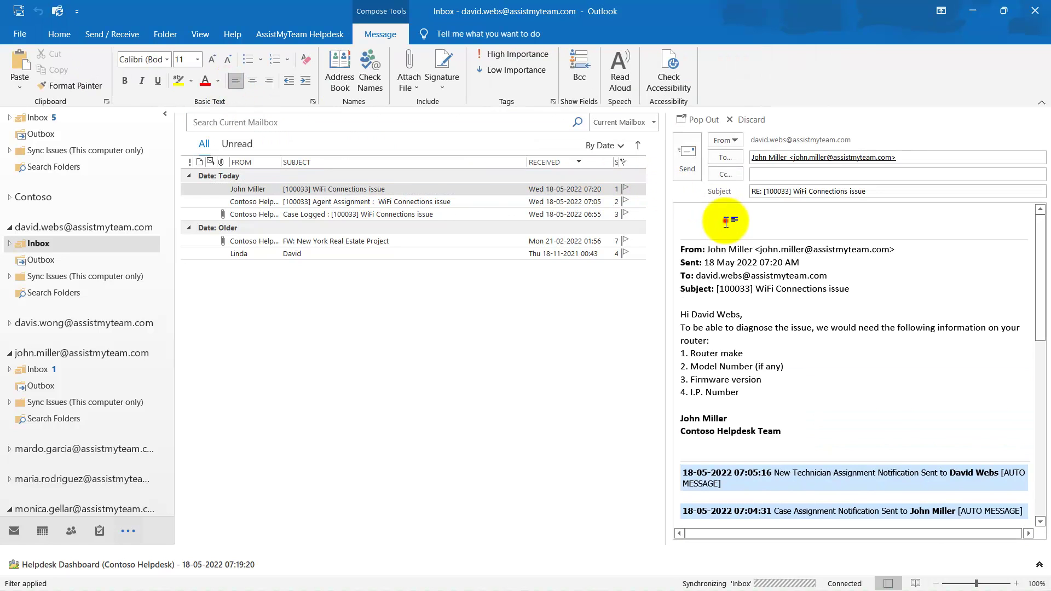
type("Hi John, Thank you for your response. Below are the information as requested:  1. TP-LINK 2. AC 1750 3. 4.3.5 4. 192.168.3.230  Attaching a picture of the router below:")
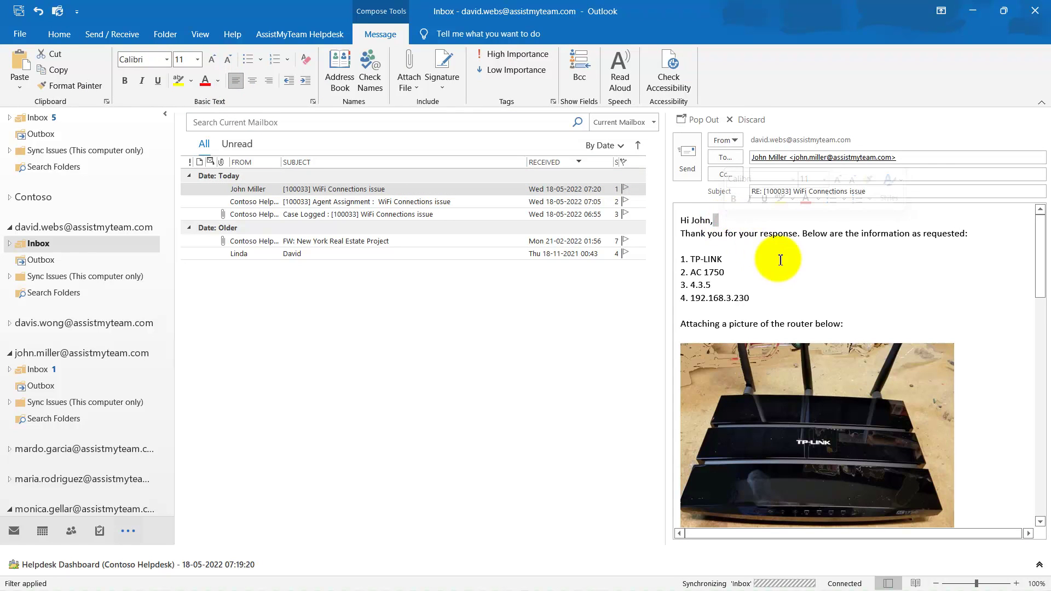
scroll(784, 257, "down", 3)
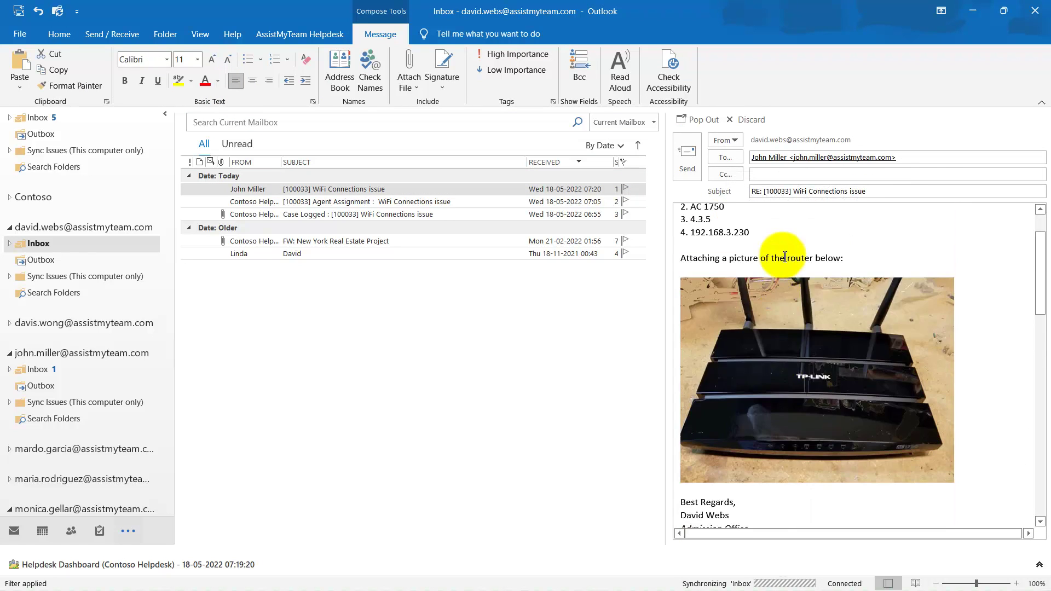
scroll(784, 257, "up", 3)
left_click(782, 246)
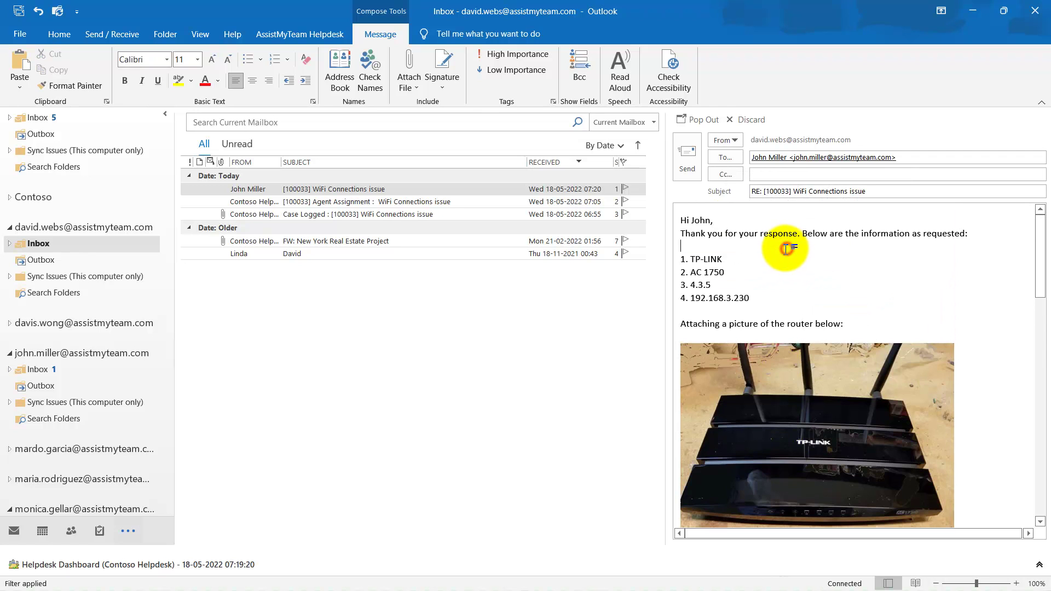
Send the router-details reply and show it in the technician's inbox reading pane.
left_click(687, 167)
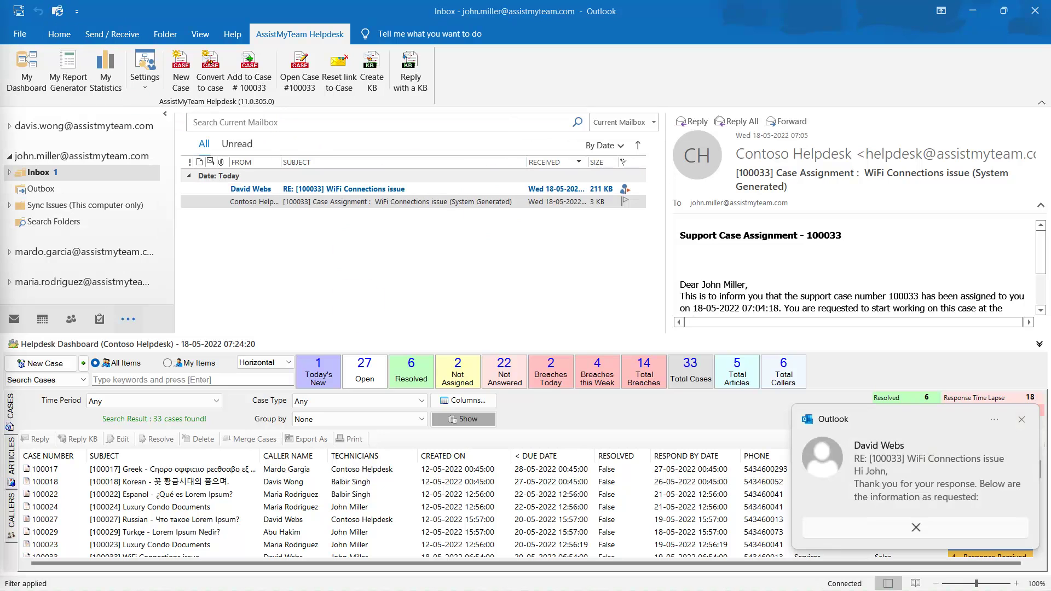
key("Up")
left_click(387, 189)
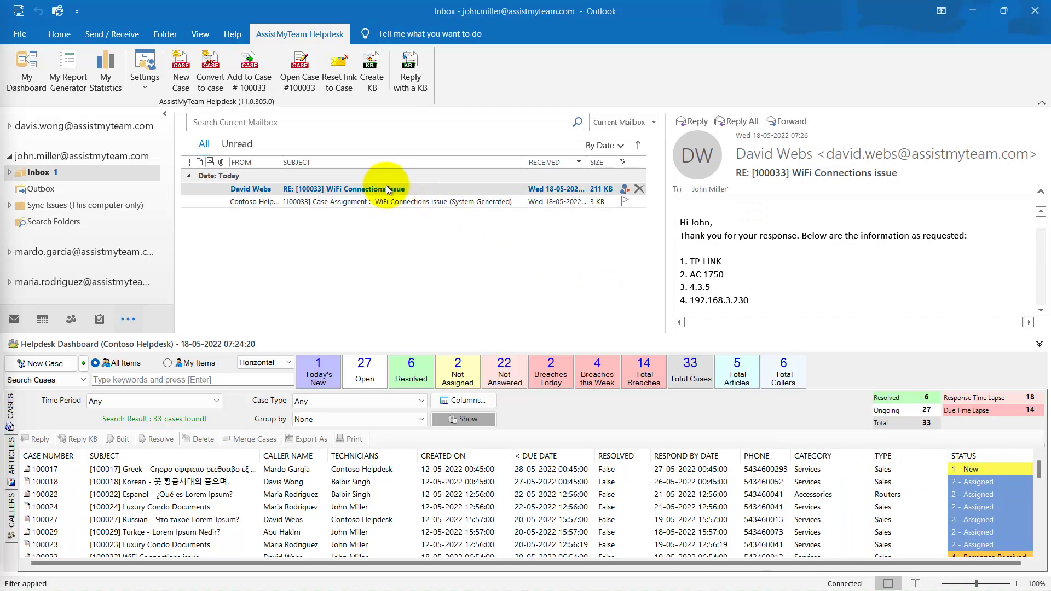
Open case 100033 from the reply, review its history, and keep status 4 - Response Received.
left_click(300, 82)
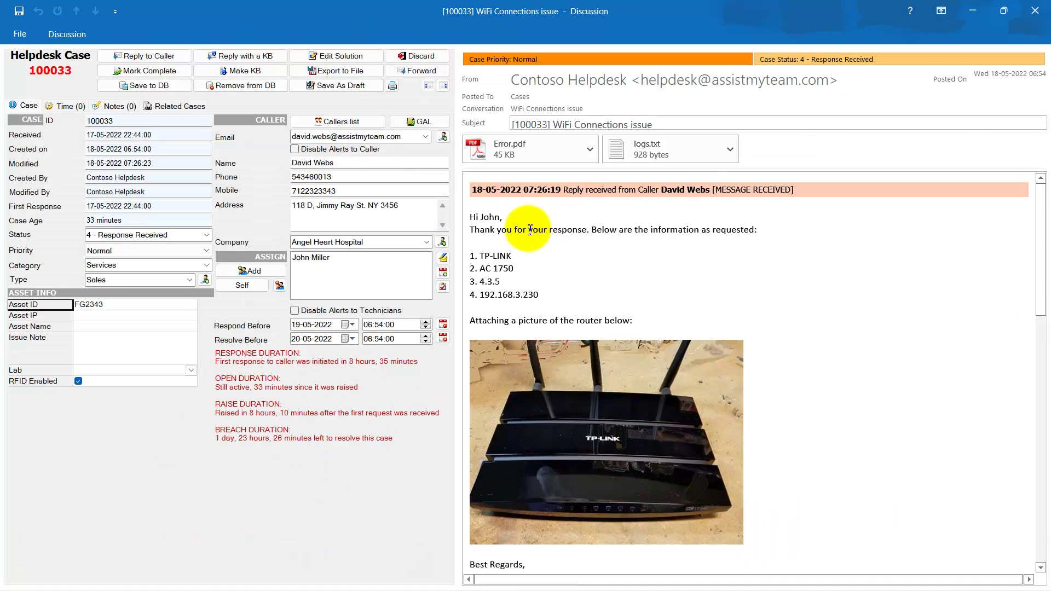
scroll(530, 230, "down", 7)
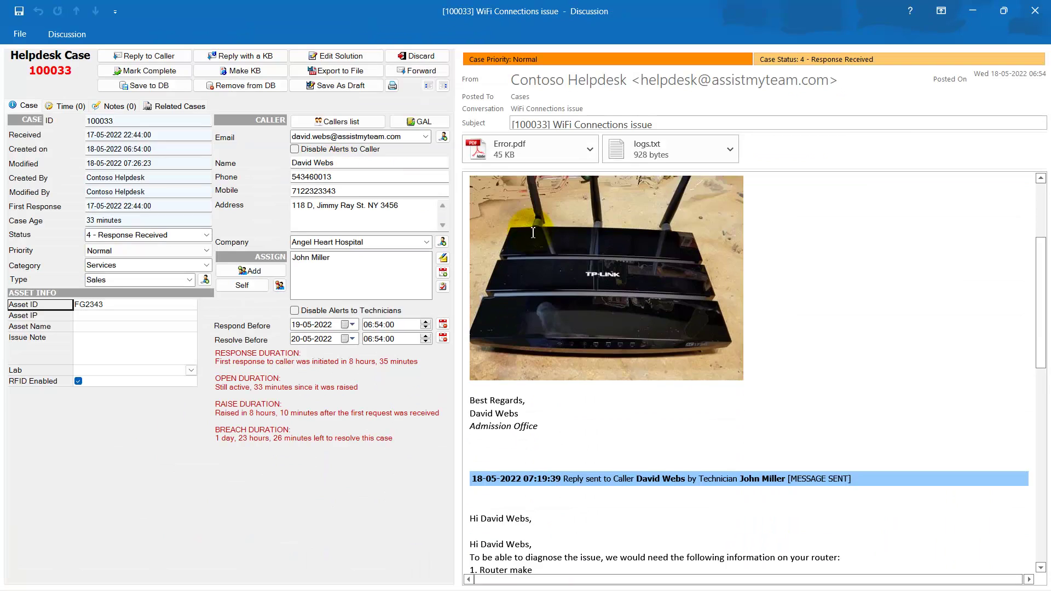
scroll(533, 233, "up", 5)
scroll(534, 233, "up", 2)
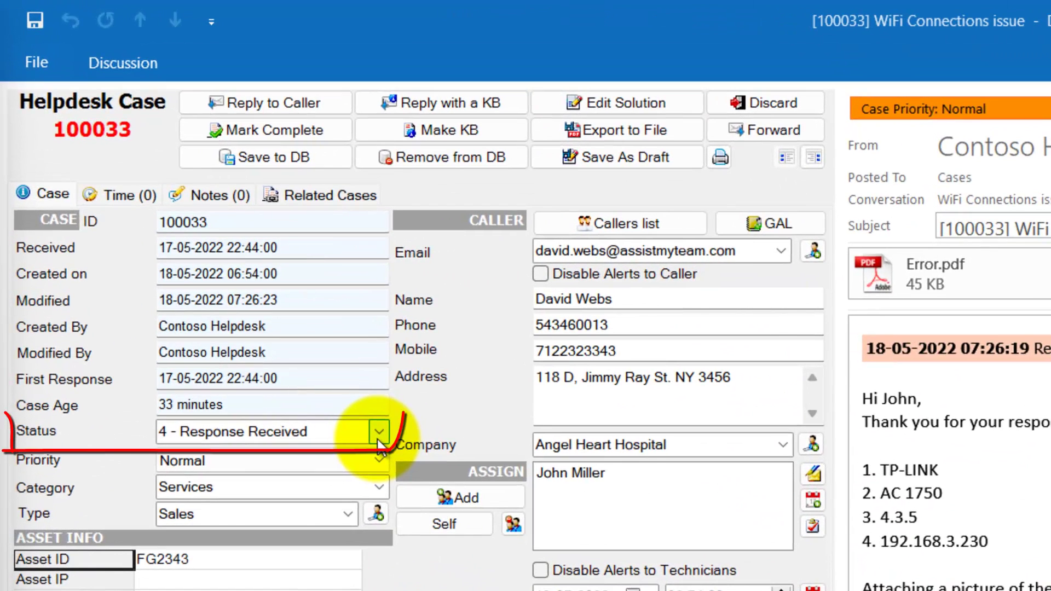
left_click(379, 432)
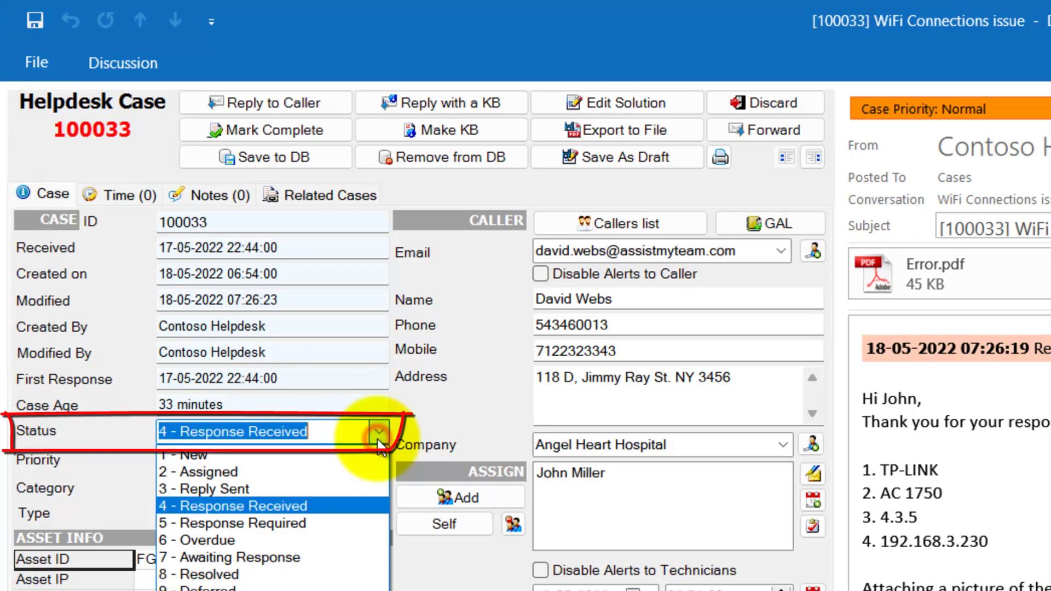
left_click(378, 434)
left_click(333, 431)
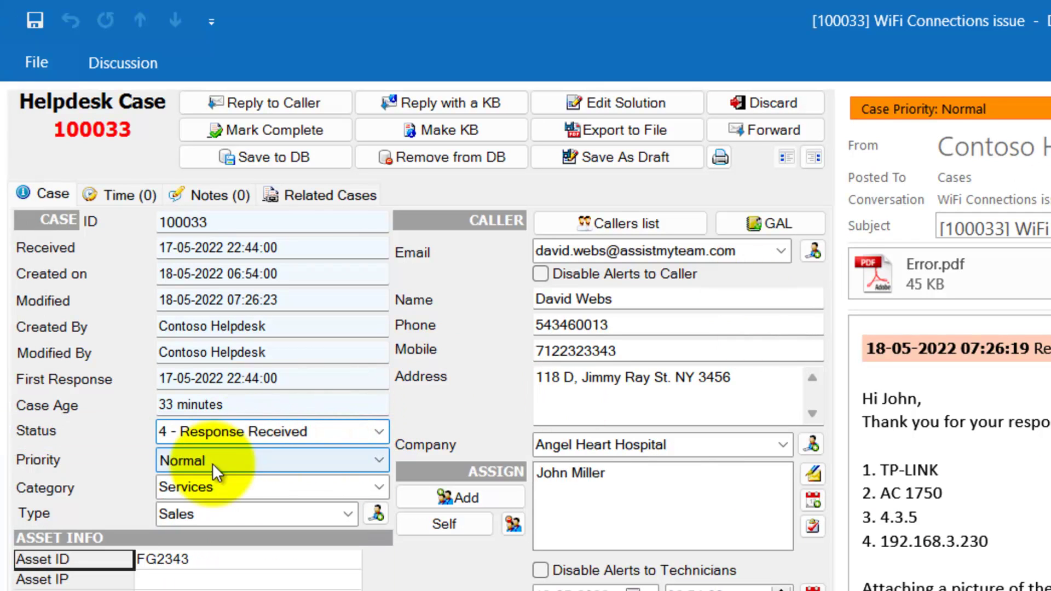
Reply to the caller with past conversations, pasting the firmware-update instructions and signature, and send it.
left_click(247, 109)
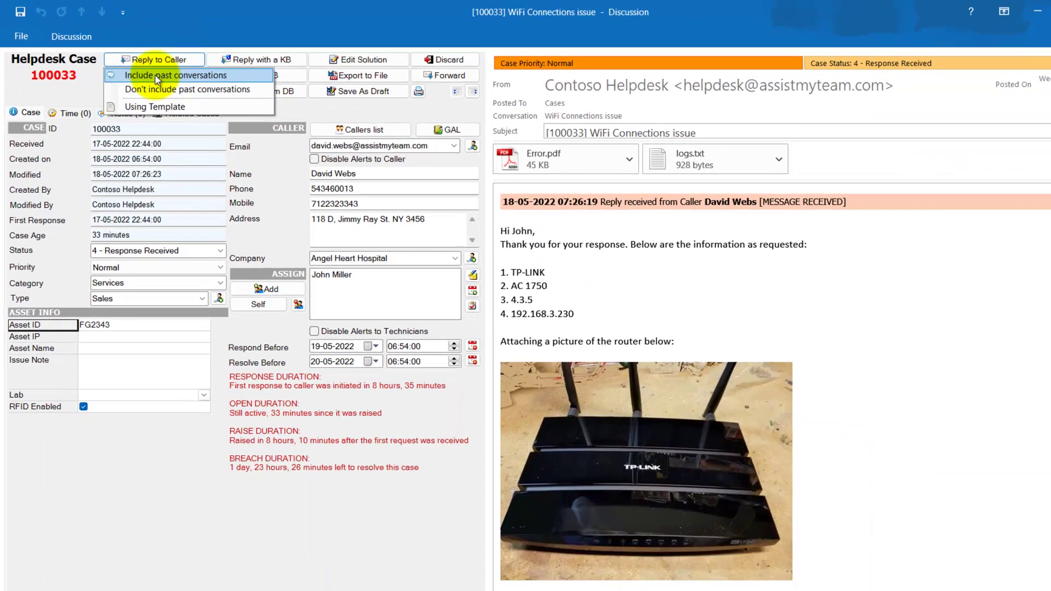
left_click(156, 74)
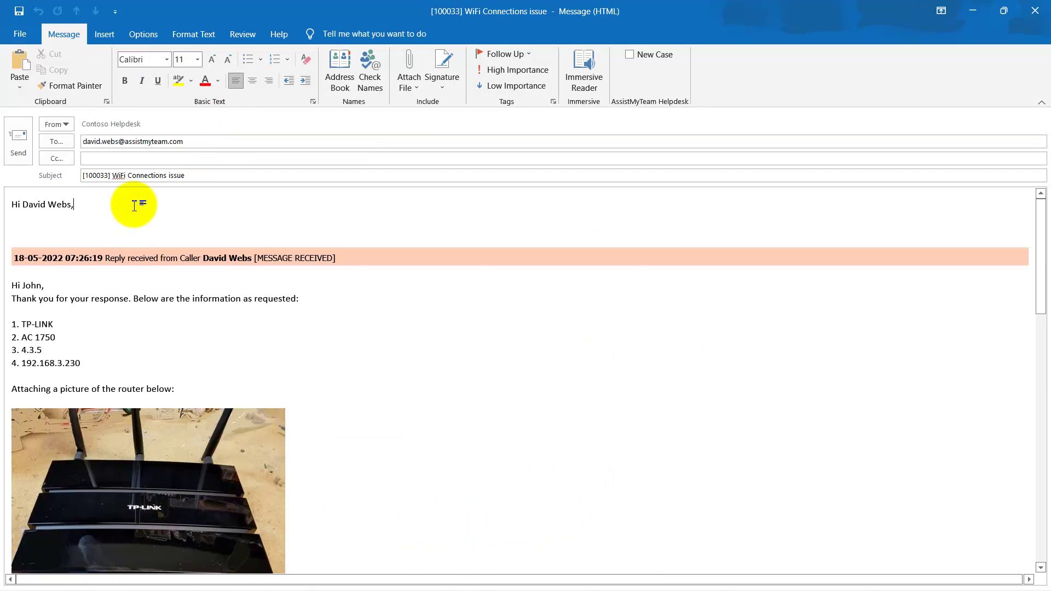
key("Return")
key("Return")
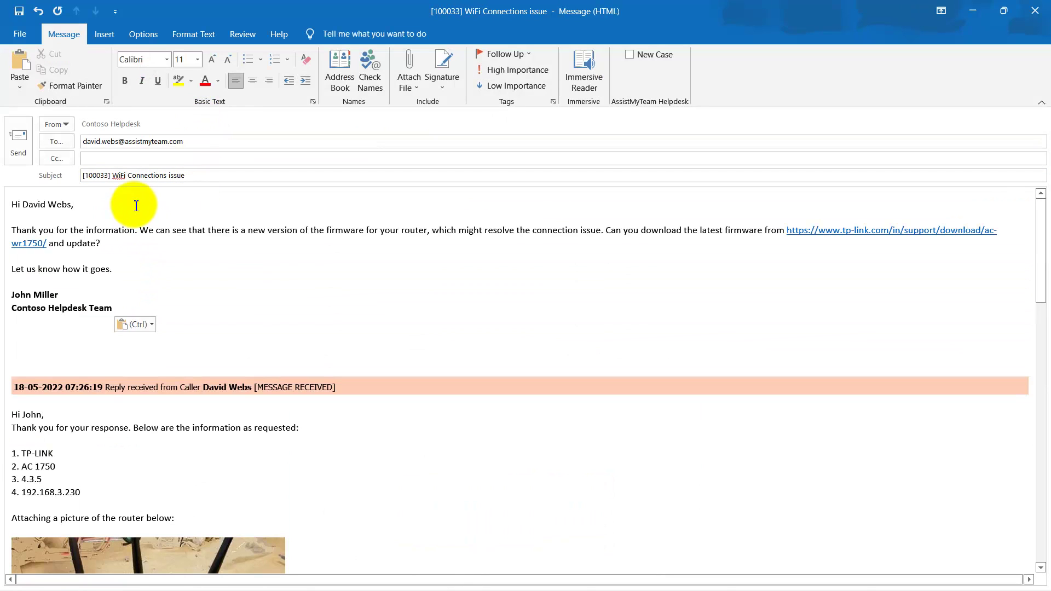
key("Delete")
key("Delete")
key("Delete")
left_click(122, 256)
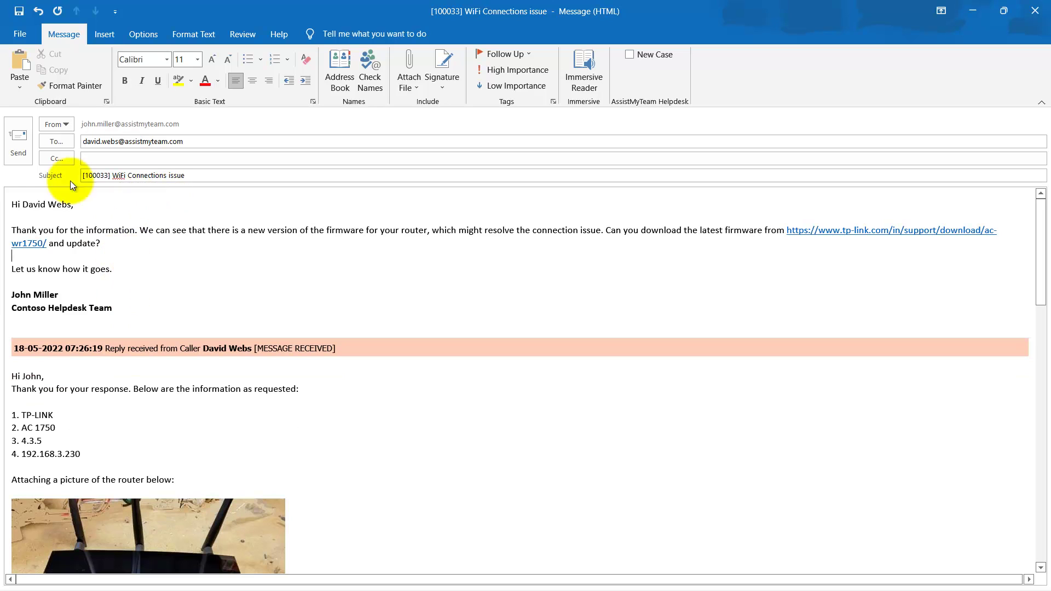
left_click(19, 139)
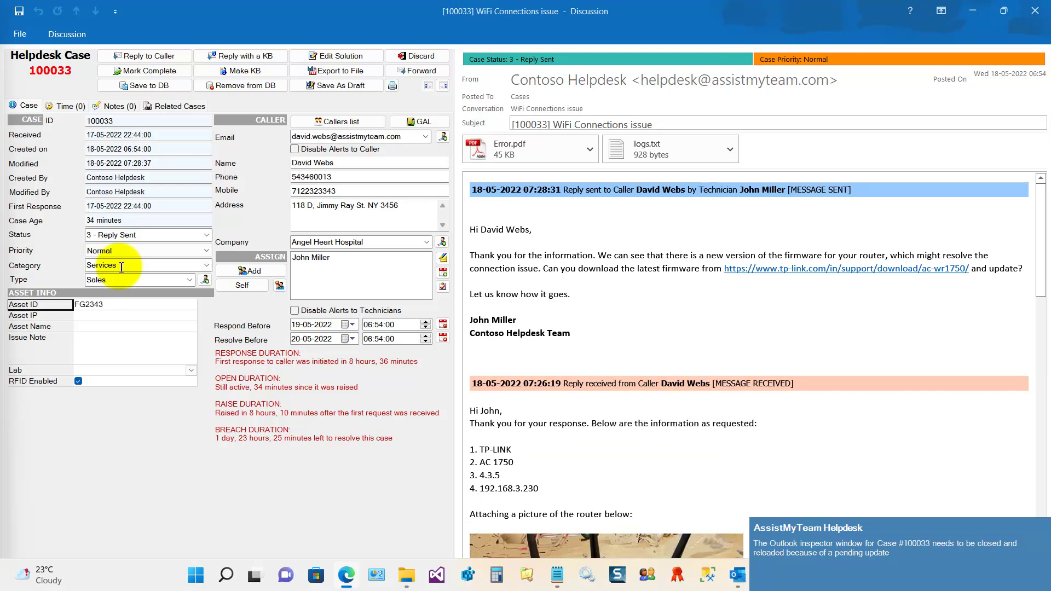
From the caller's 07:29 message, send a greeted reply saying the firmware 4.4.0 upgrade fixed the WiFi.
left_click(206, 235)
left_click(205, 235)
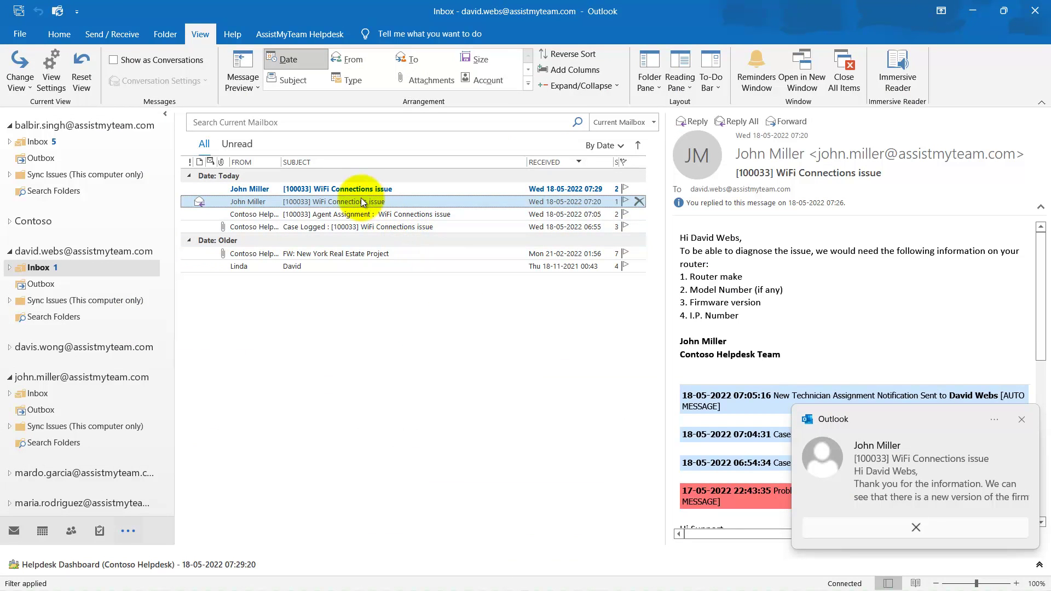
left_click(361, 190)
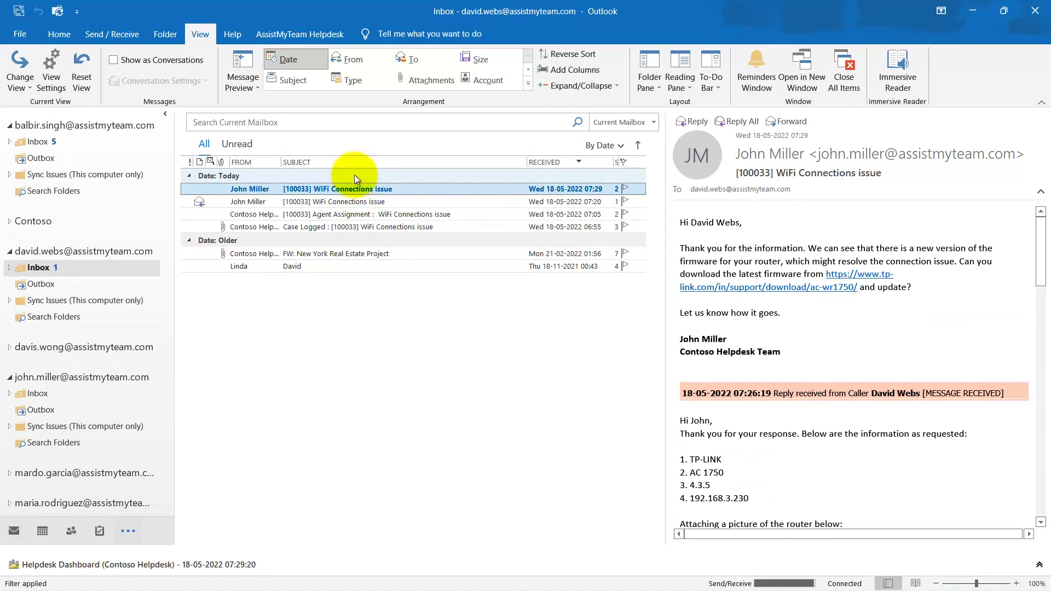
left_click(59, 34)
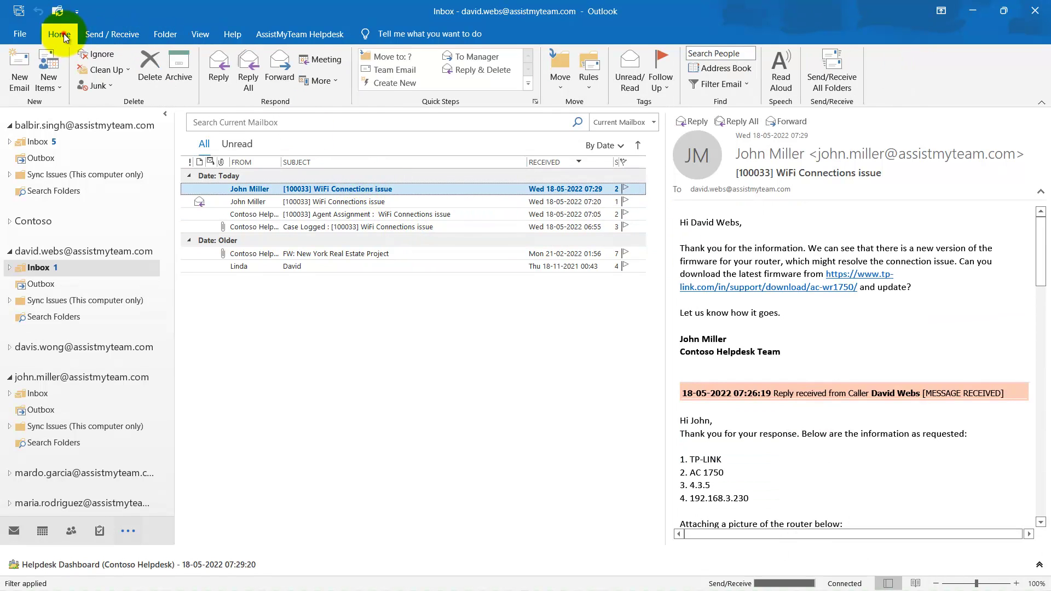
left_click(225, 77)
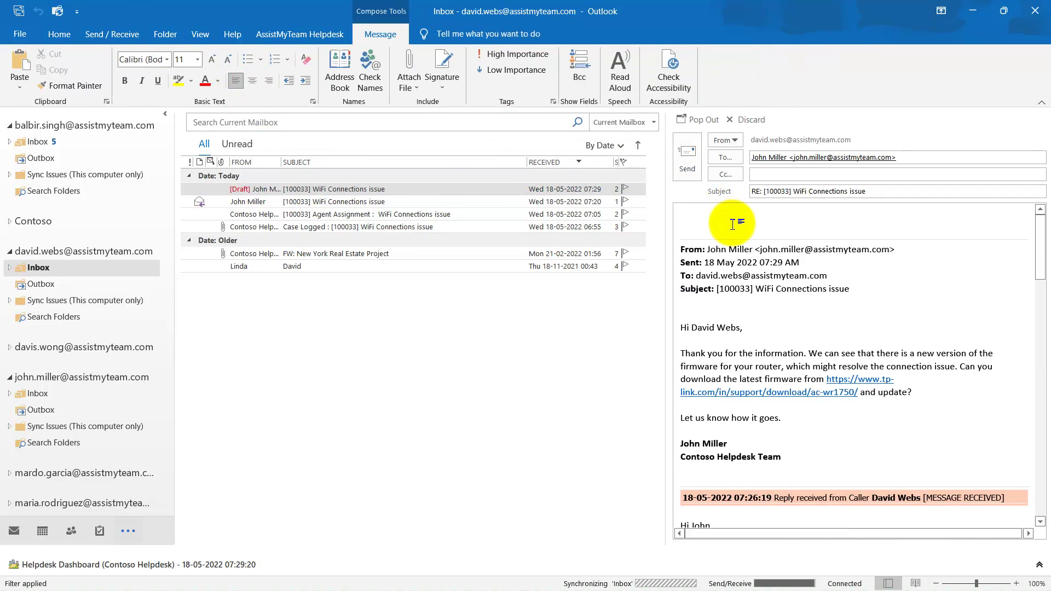
left_click(679, 220)
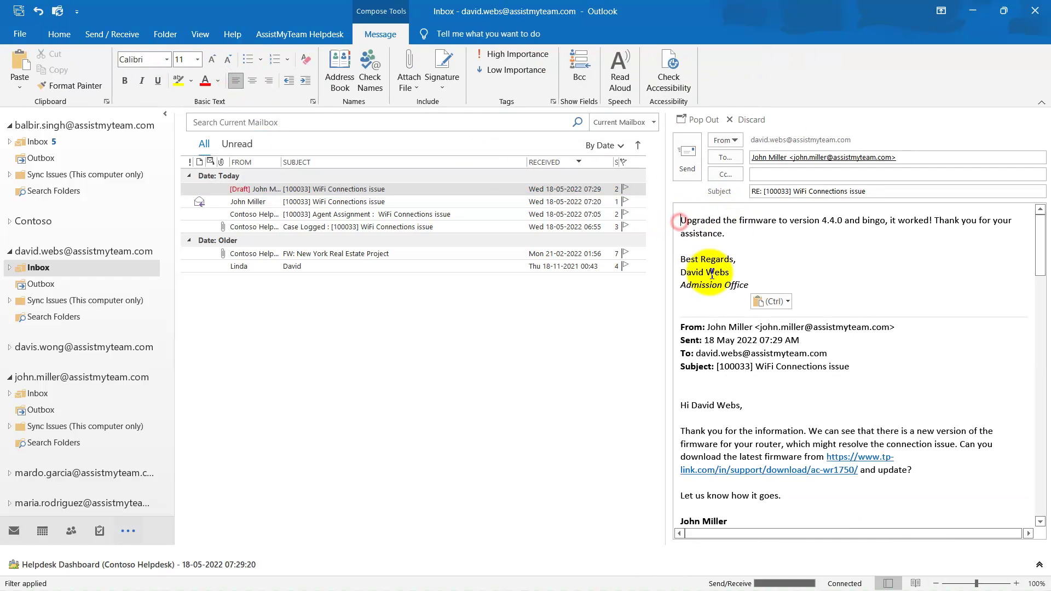
key("Return")
type("Hi John,")
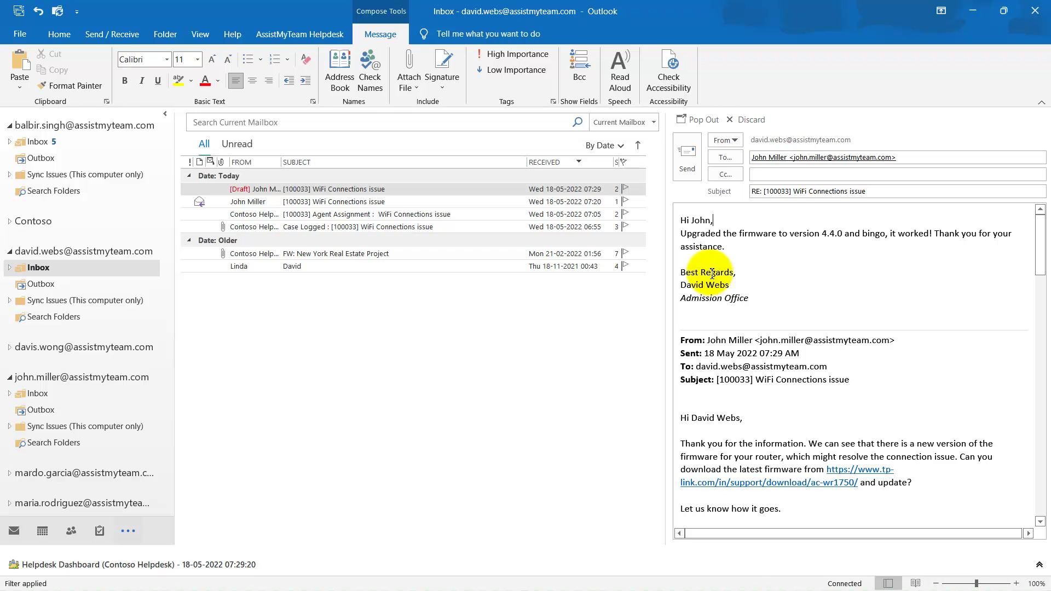
left_click(688, 156)
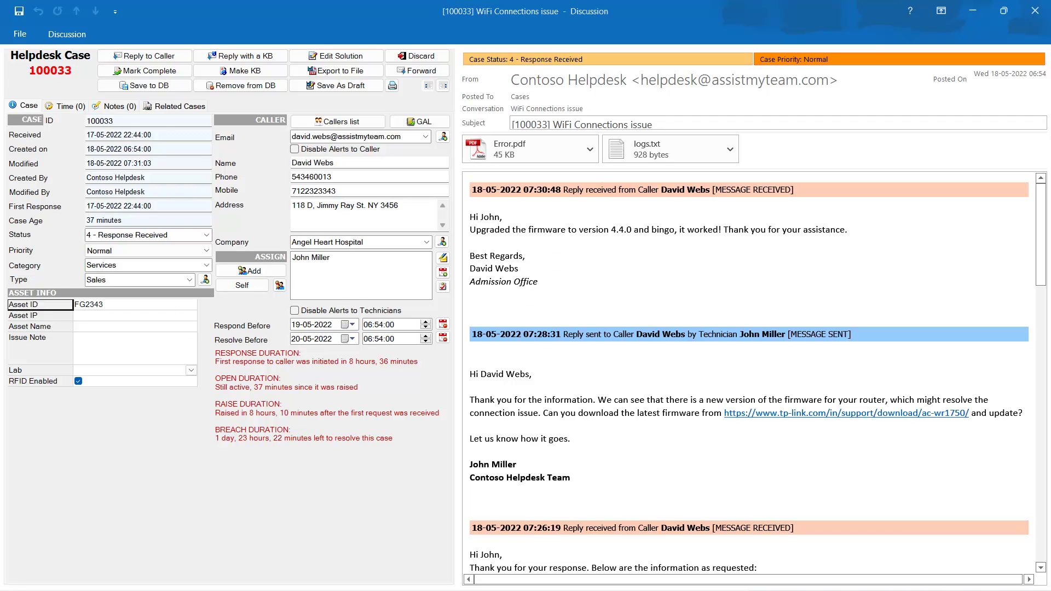
Check the case status list, leaving case 100033 at 4 - Response Received.
left_click(207, 235)
left_click(208, 235)
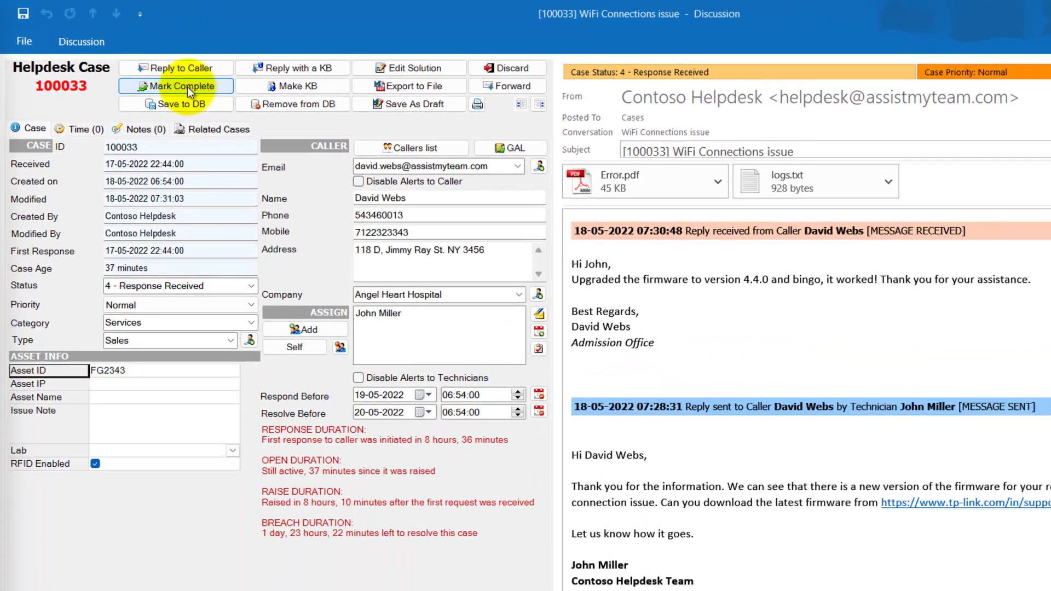
Mark case 100033 complete with caller alert, then reopen it from the dashboard to verify 8 - Resolved.
left_click(278, 128)
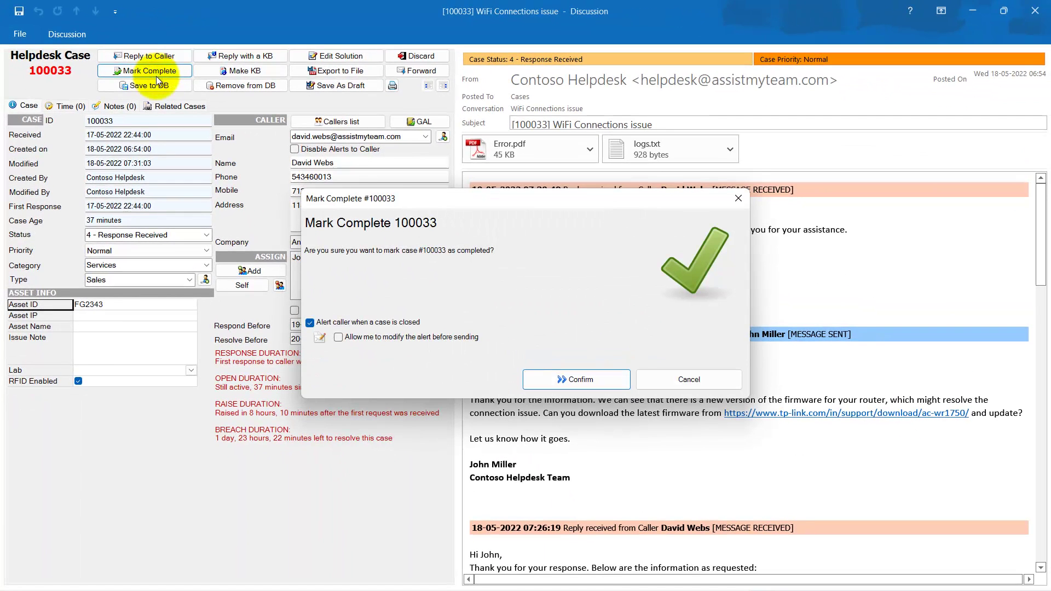
left_click(581, 379)
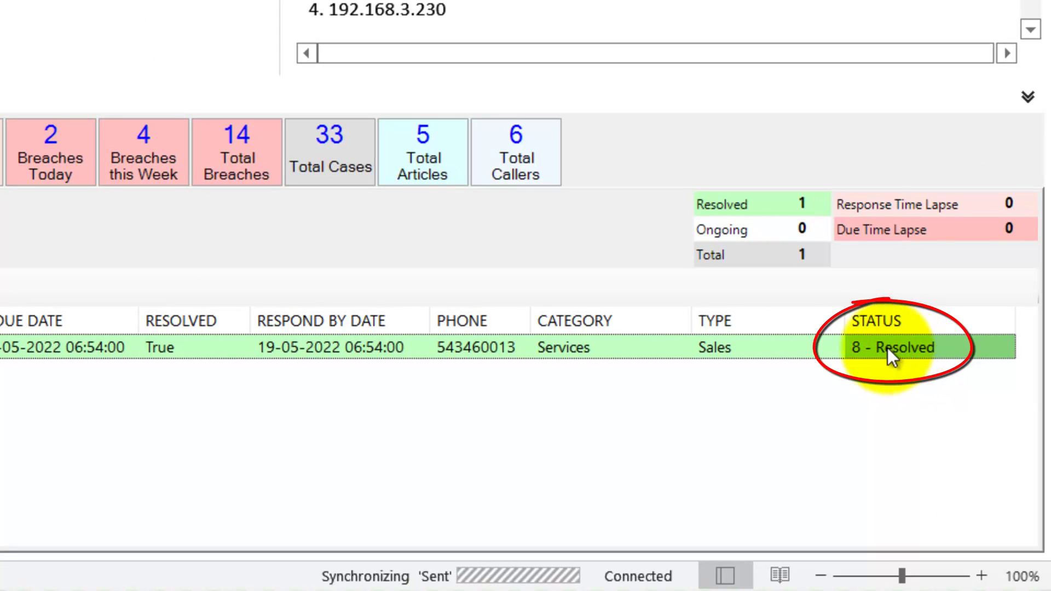
left_click(173, 348)
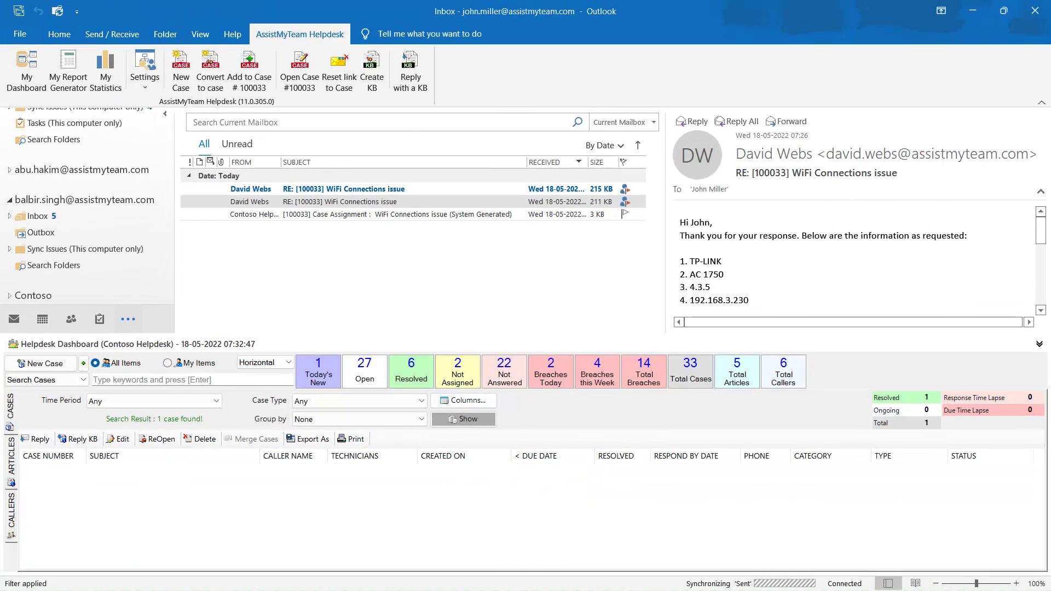
key("Return")
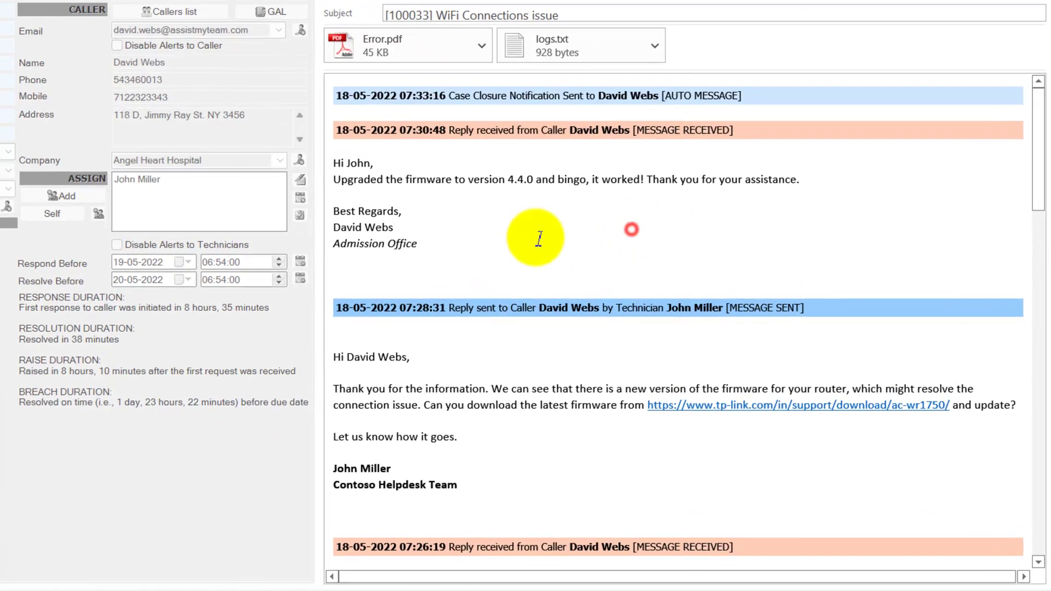
Review the resolved case's conversation thread, then close the case window.
left_click_drag(392, 164, 406, 180)
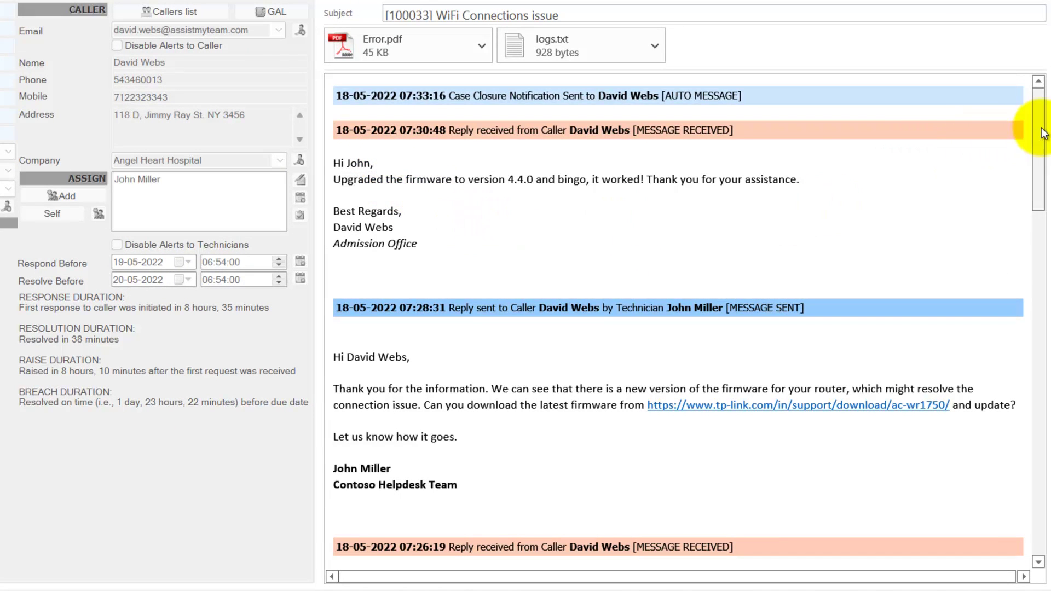
mouse_move(1039, 129)
left_mouse_down()
mouse_move(1036, 499)
mouse_move(1046, 143)
mouse_move(1032, 122)
left_mouse_up()
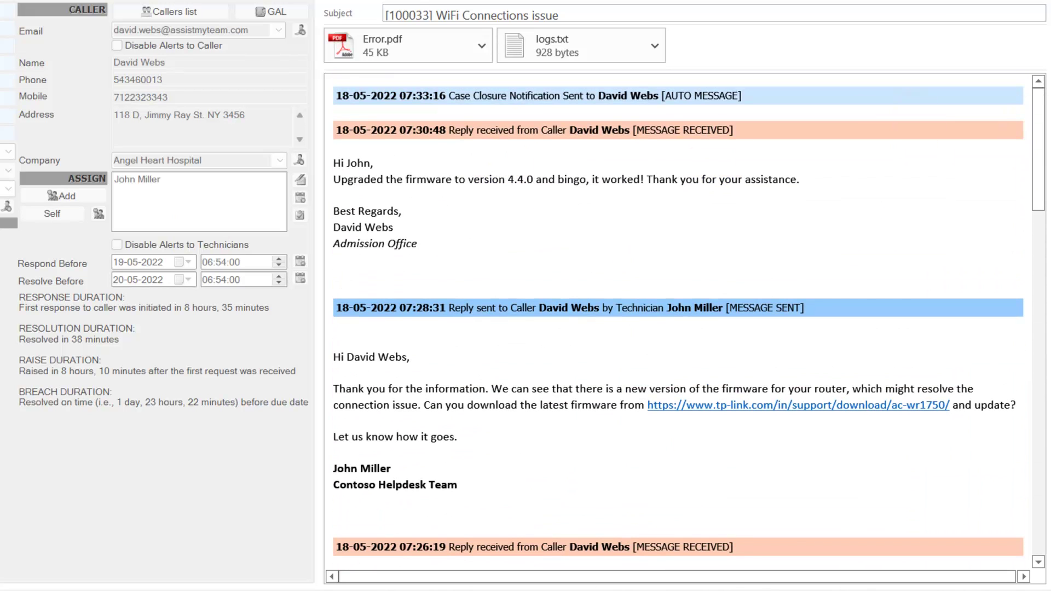
left_click_drag(1043, 188, 1013, 175)
left_click(400, 229)
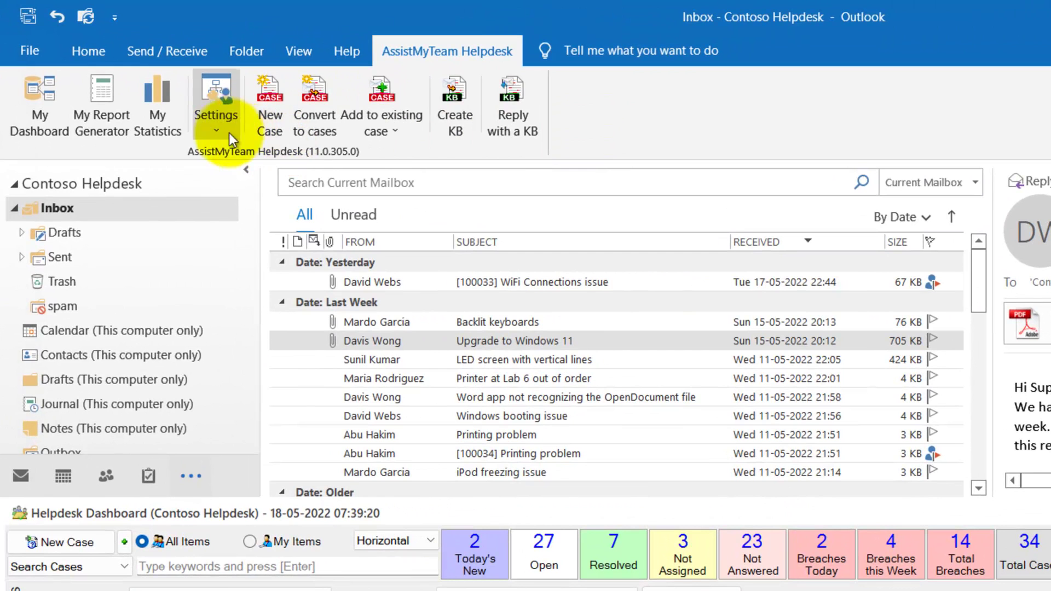
In Case Automation settings, add the Contoso Helpdesk Inbox as a monitored folder.
left_click(216, 129)
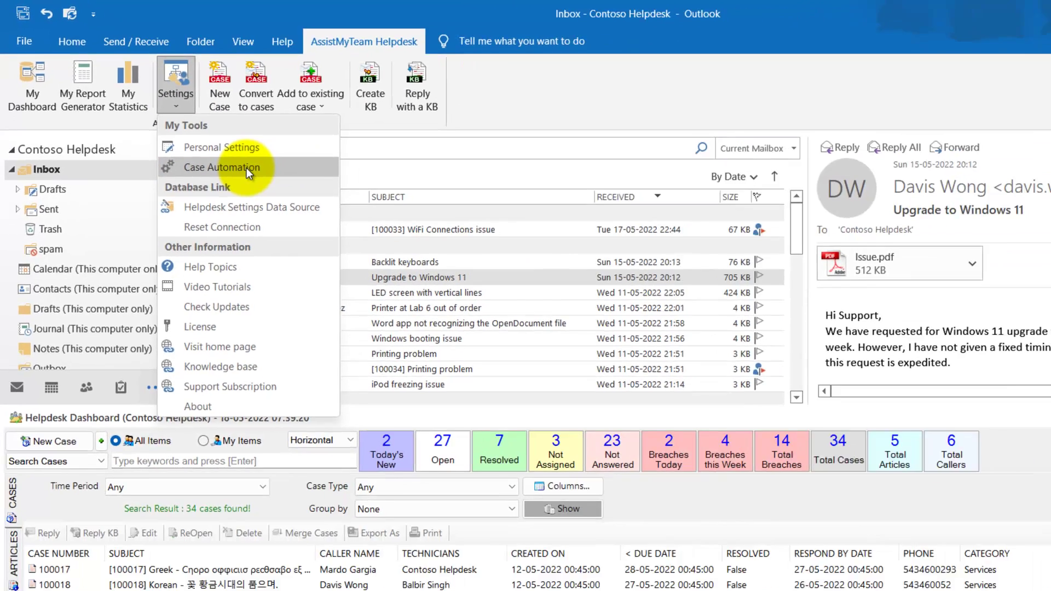
left_click(246, 168)
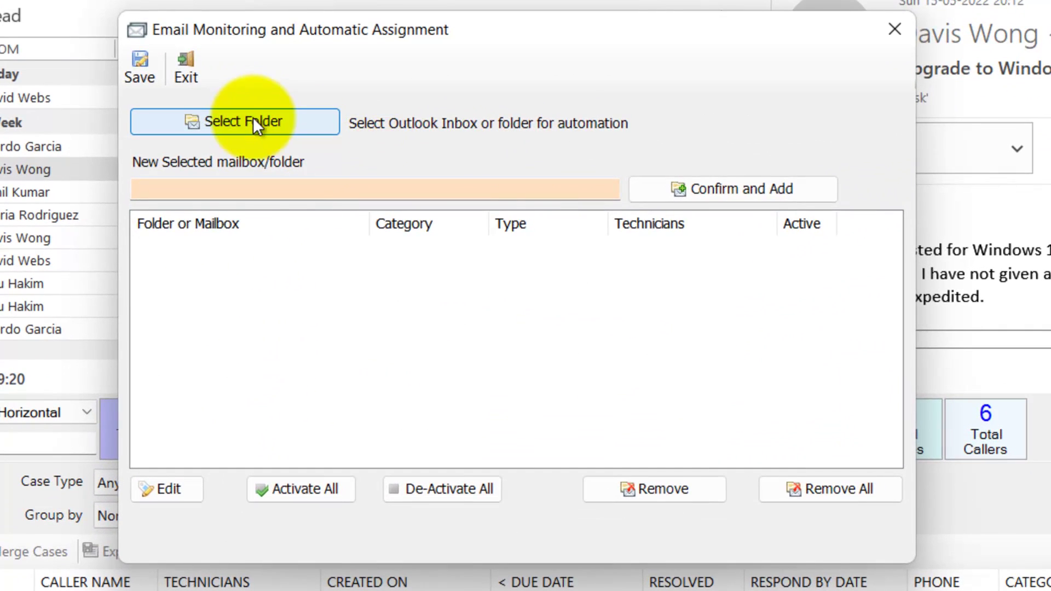
left_click(316, 162)
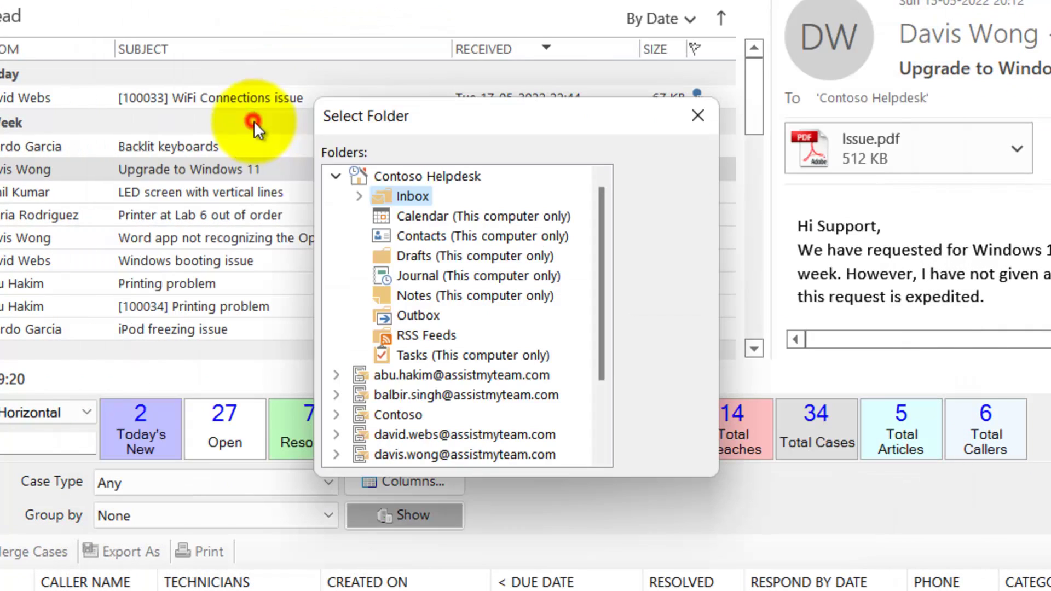
left_click(649, 179)
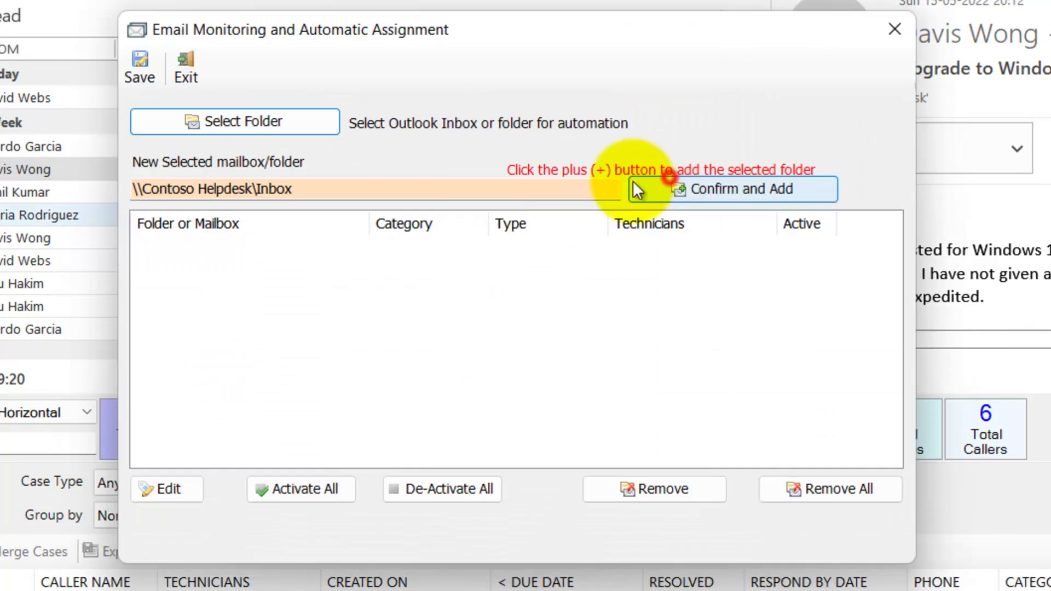
left_click(716, 187)
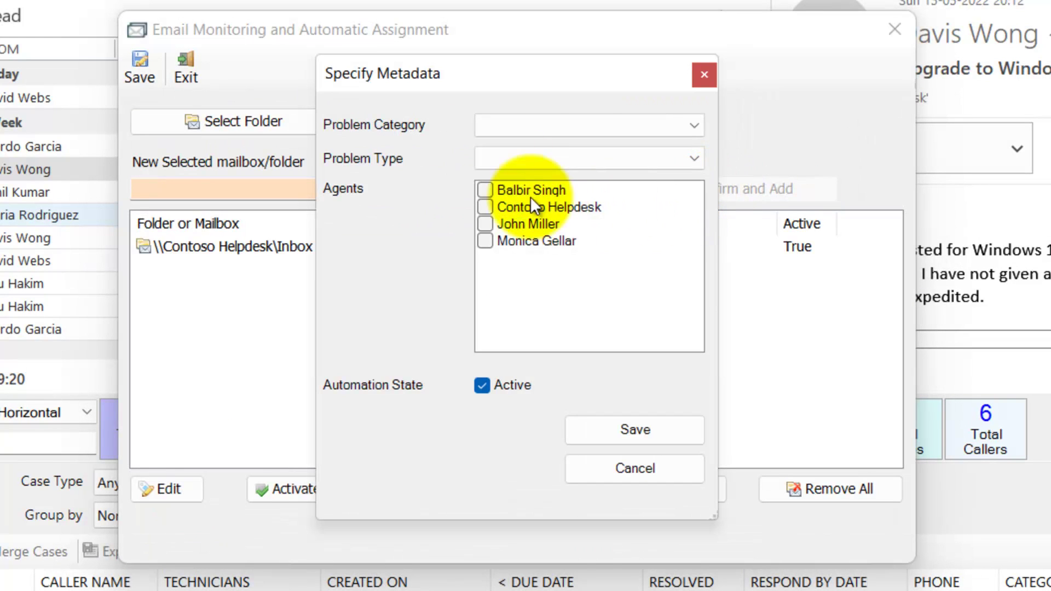
Assign the Inbox problem category Services and problem type Complains, and save the settings.
left_click(580, 130)
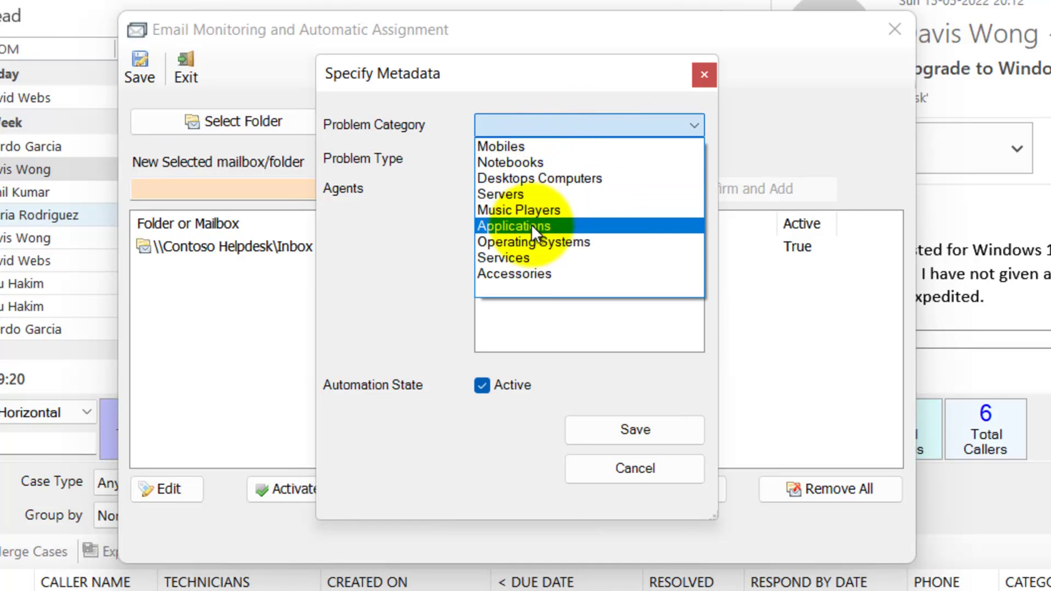
left_click(530, 255)
left_click(551, 158)
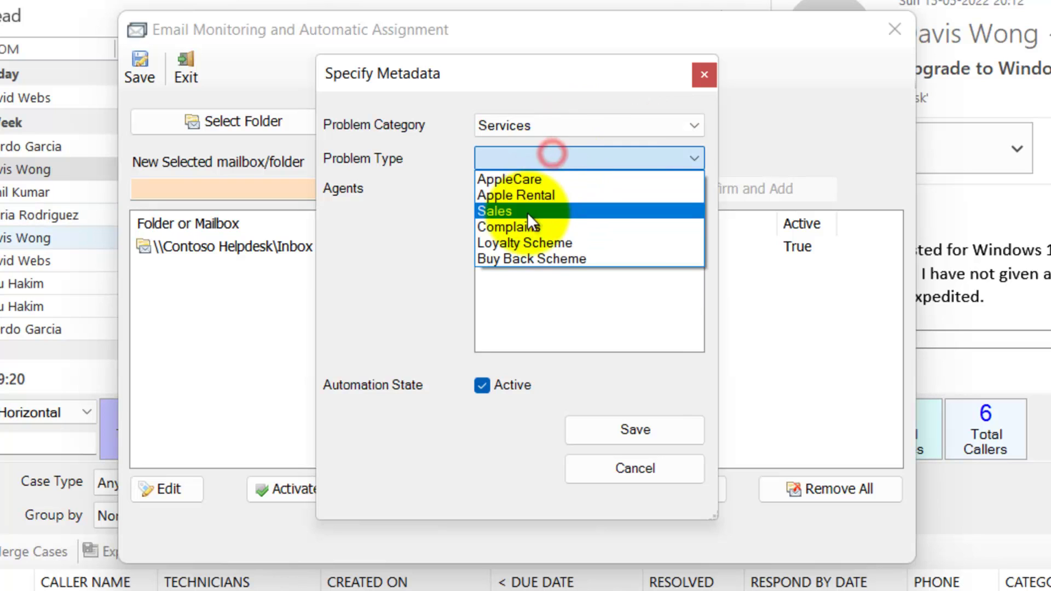
left_click(527, 225)
left_click(622, 431)
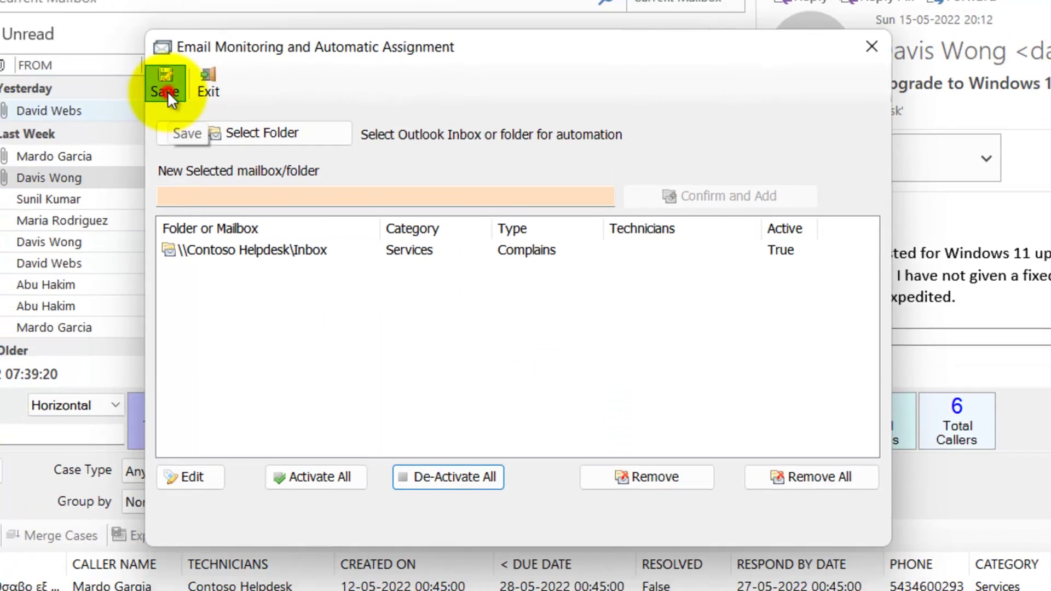
left_click(140, 66)
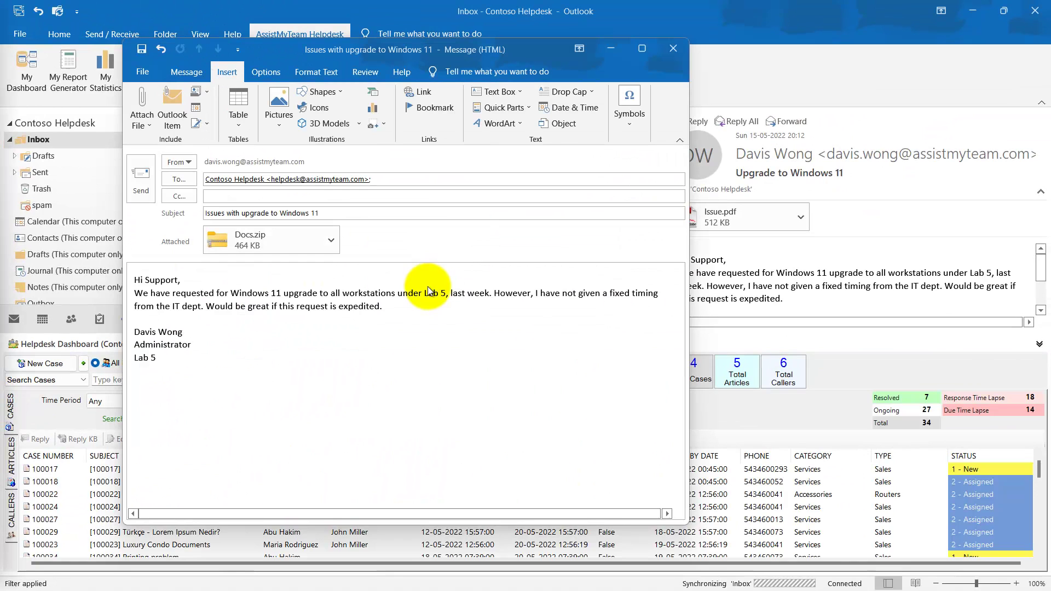
Send the Windows 11 upgrade email, then review auto-created case #100036 and close its window.
left_click(431, 292)
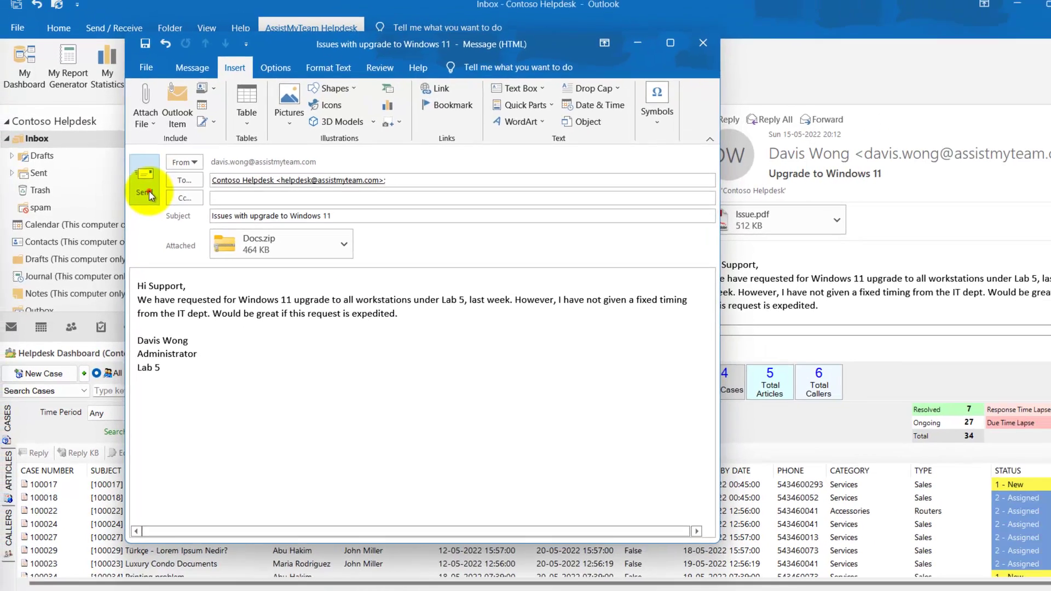
left_click(157, 197)
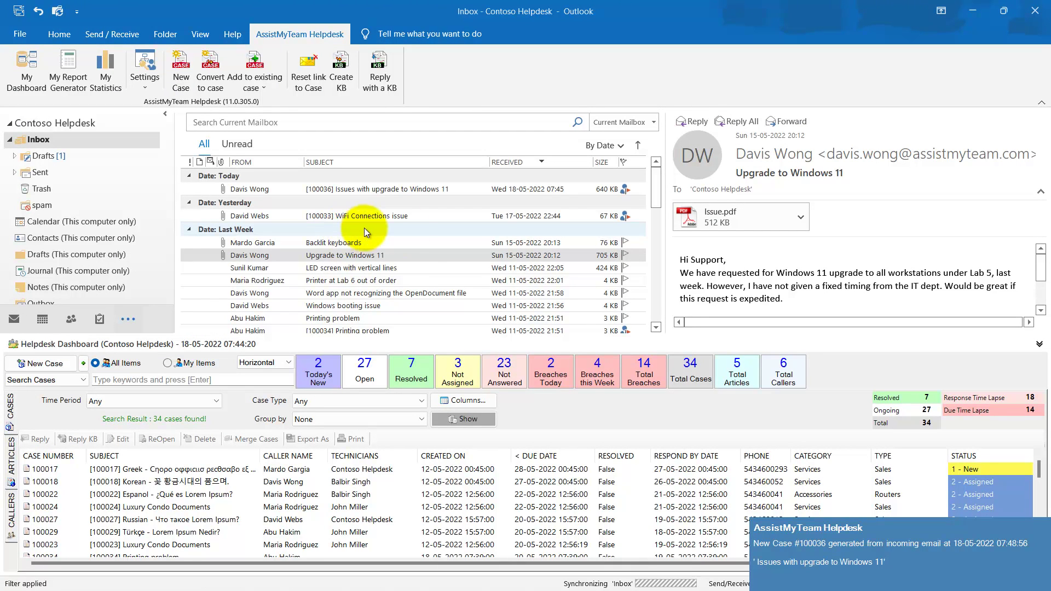
left_click(430, 192)
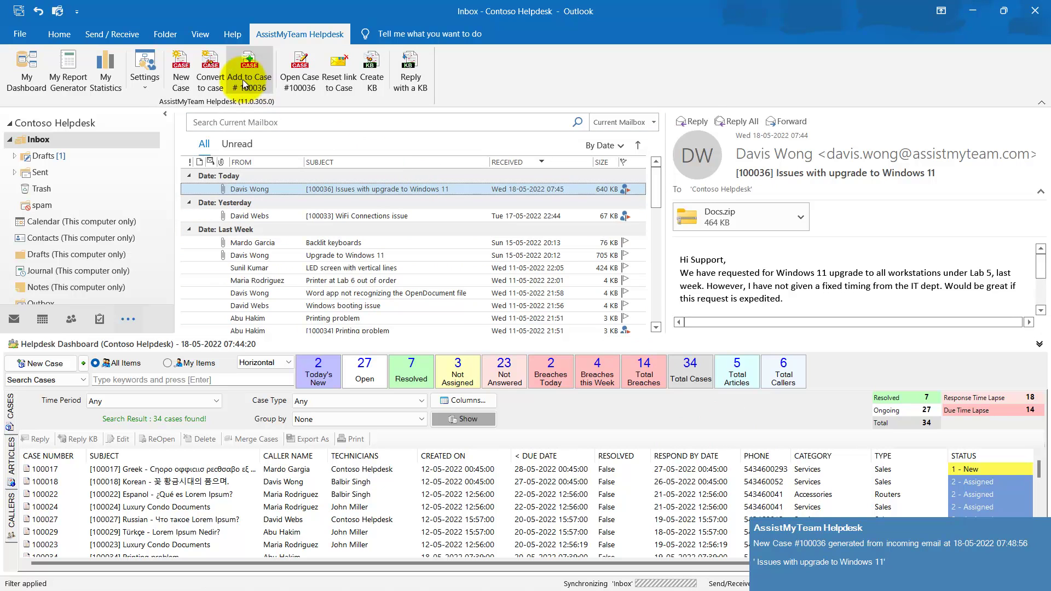
left_click(302, 92)
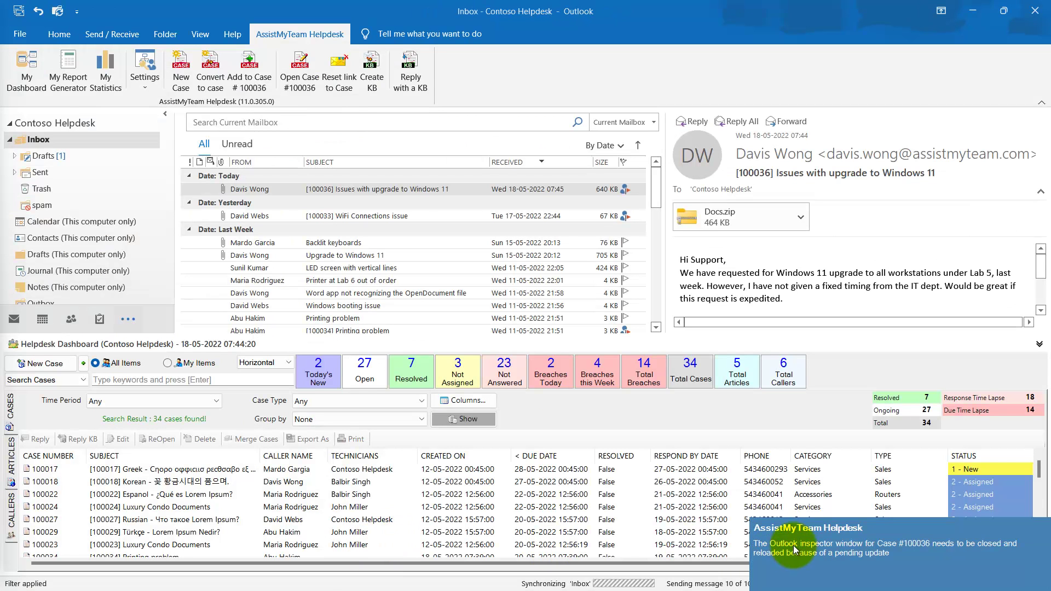
left_click(847, 551)
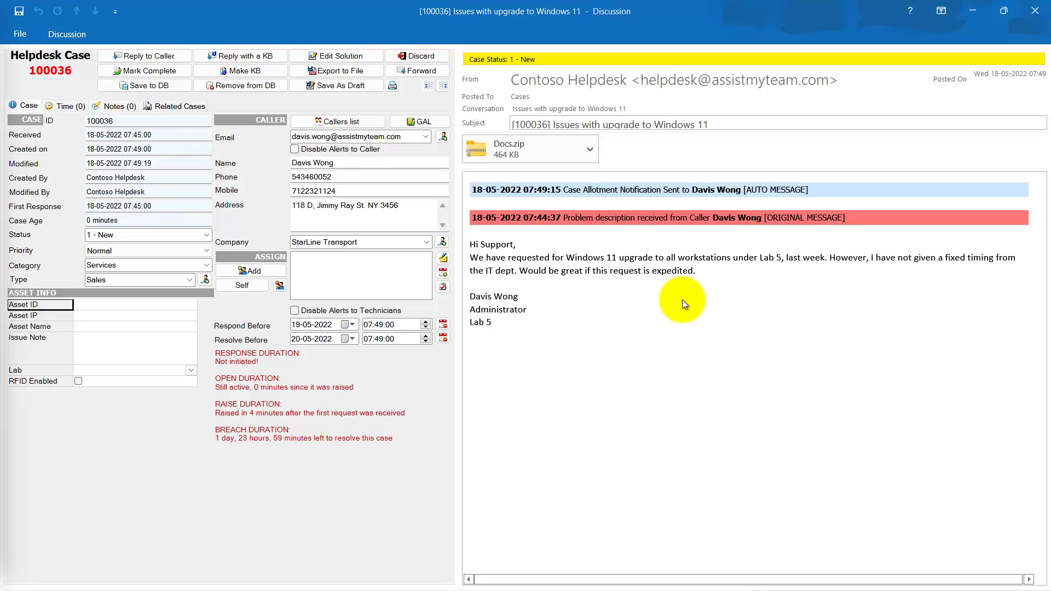
left_click(1035, 11)
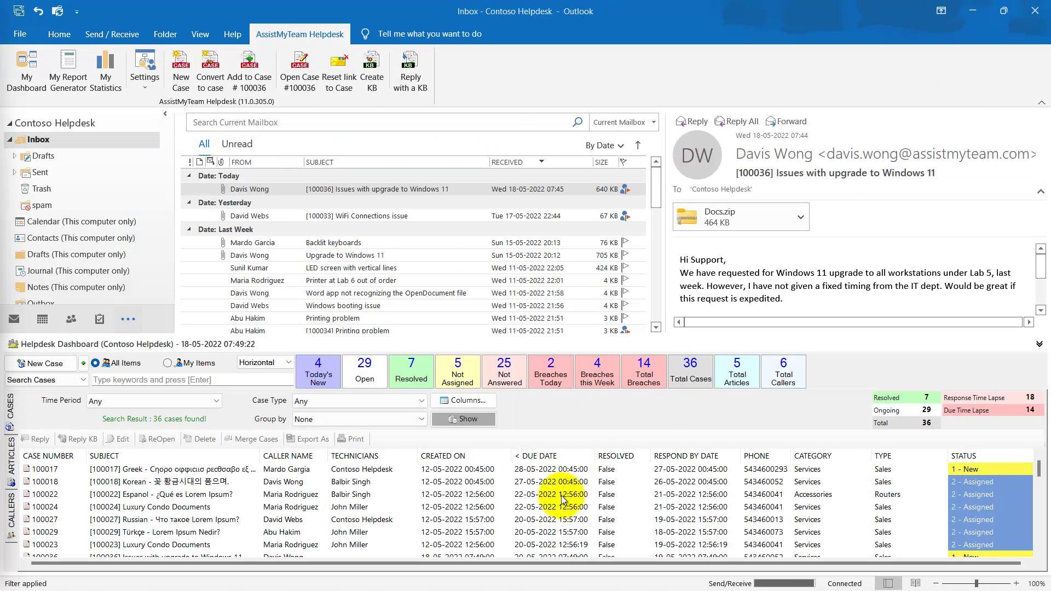
Select cases 100022 and 100015 in the dashboard list, scrolling down to the overdue cases.
left_click(547, 494)
scroll(471, 507, "down", 3)
scroll(471, 507, "down", 1)
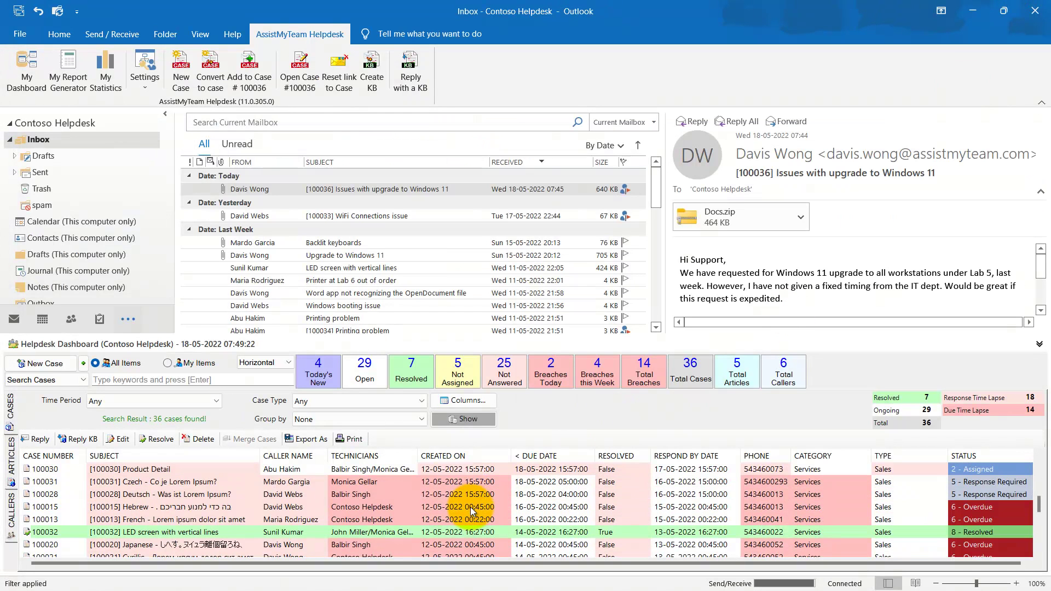
left_click(471, 507)
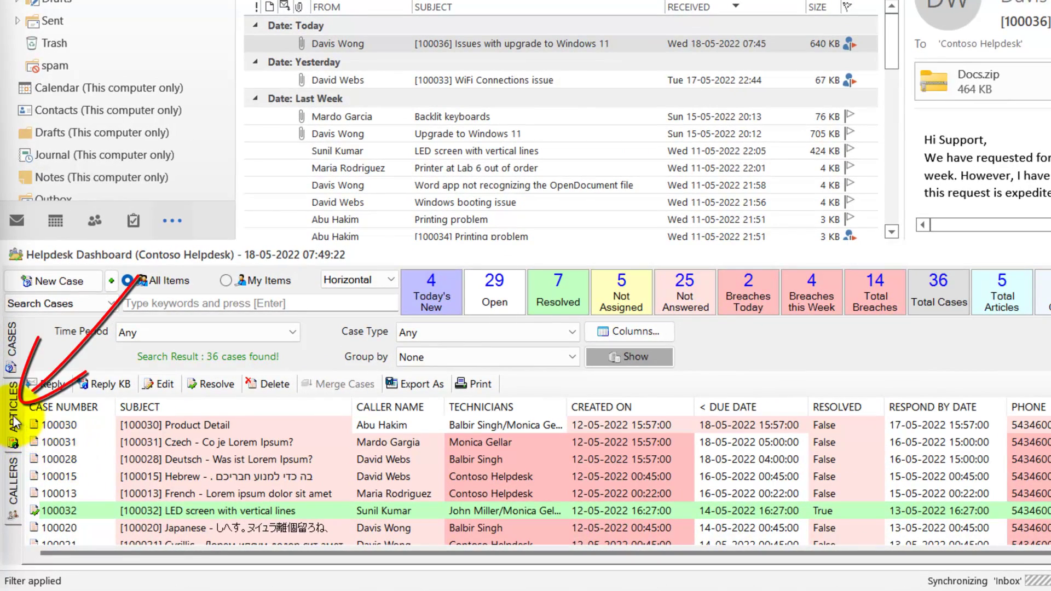
List the 5 knowledge-base articles, widen the Subject column, and read then close article 500005.
left_click(12, 411)
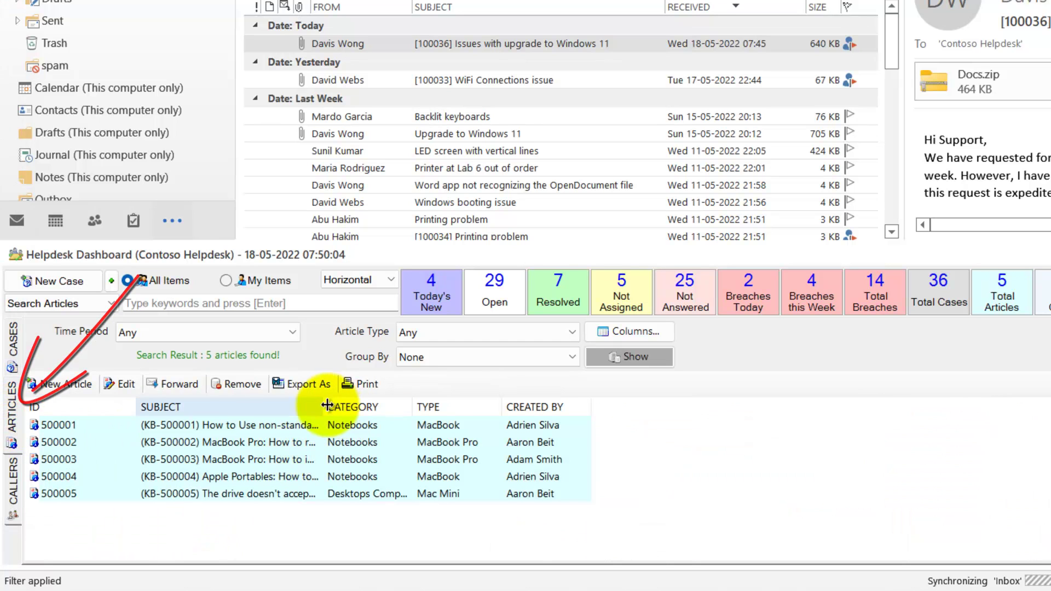
left_click_drag(323, 406, 423, 412)
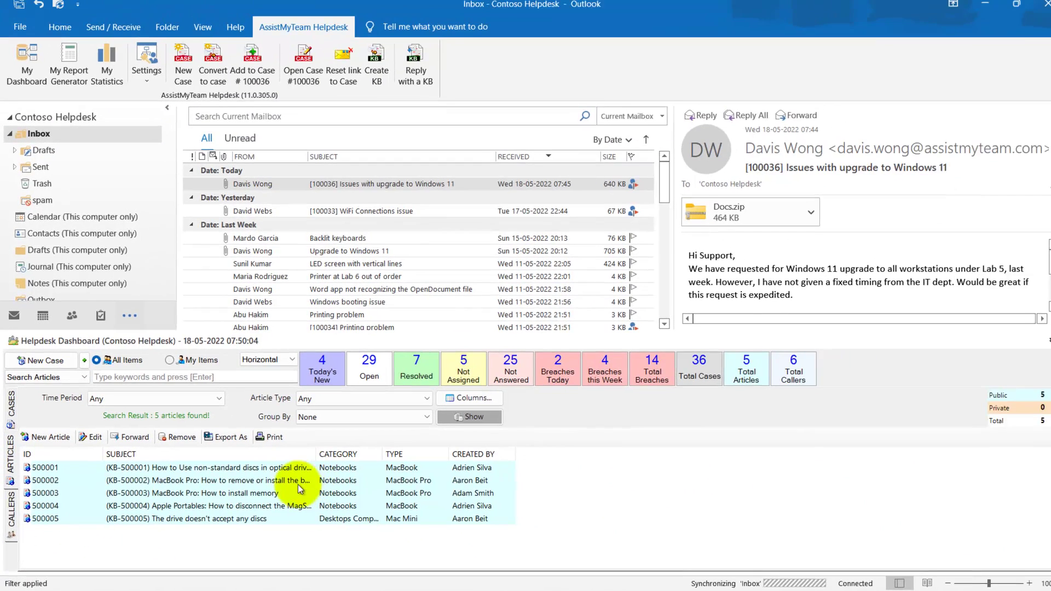
left_click(327, 493)
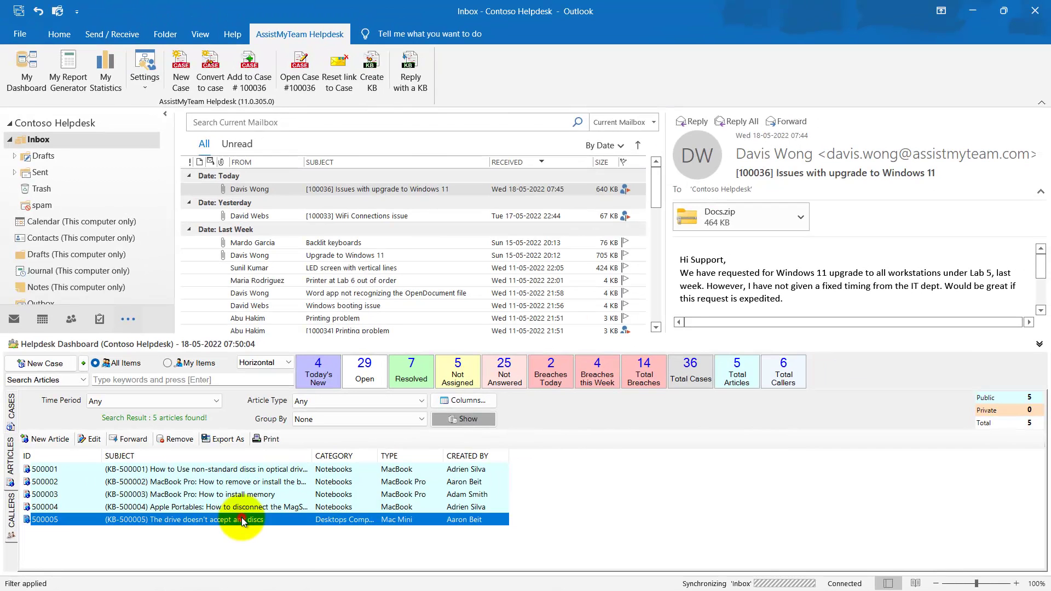
double_click(241, 518)
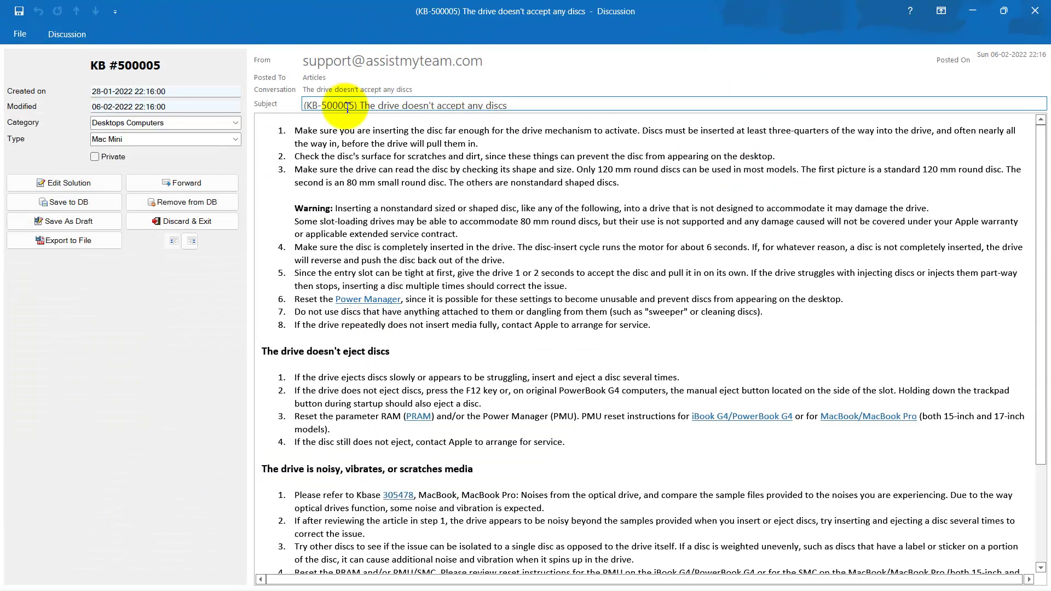
left_click(428, 240)
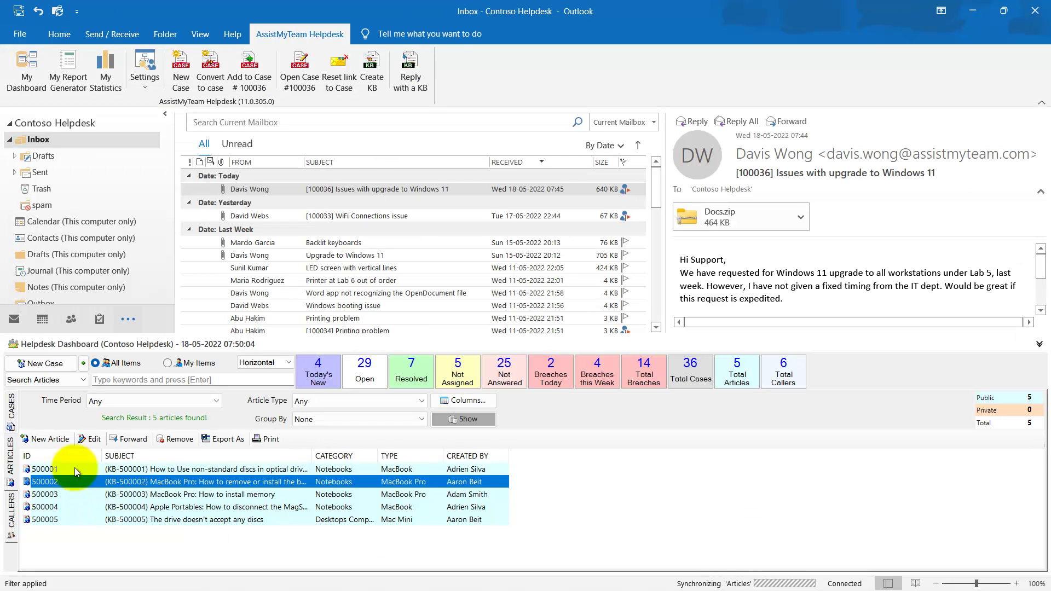
Save new article KB-500006 'How to open OPD file type document in MS Word app?' and select it.
left_click(57, 443)
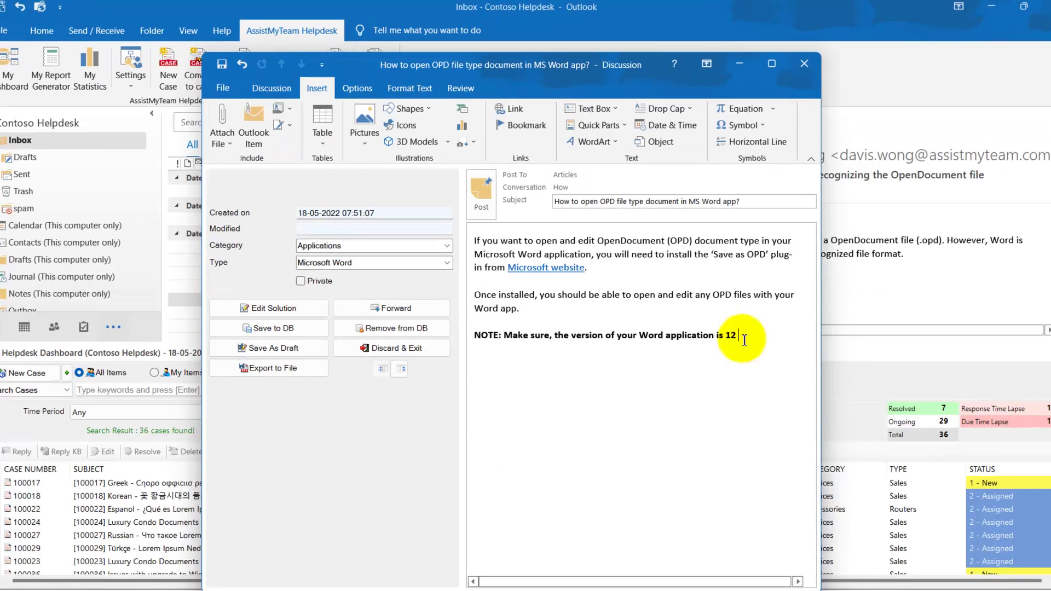
type("or Higher.")
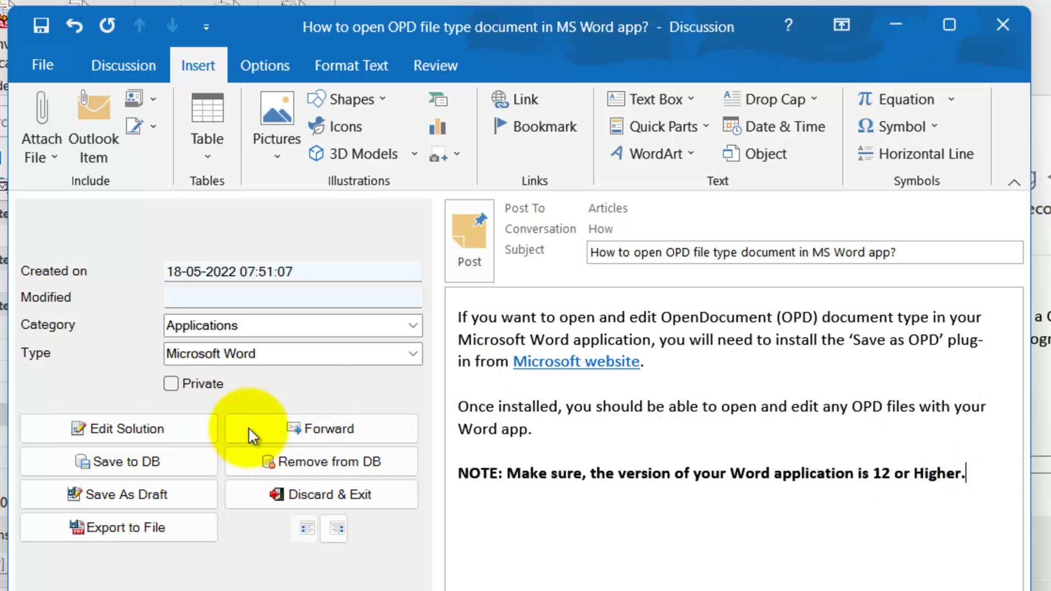
left_click(162, 461)
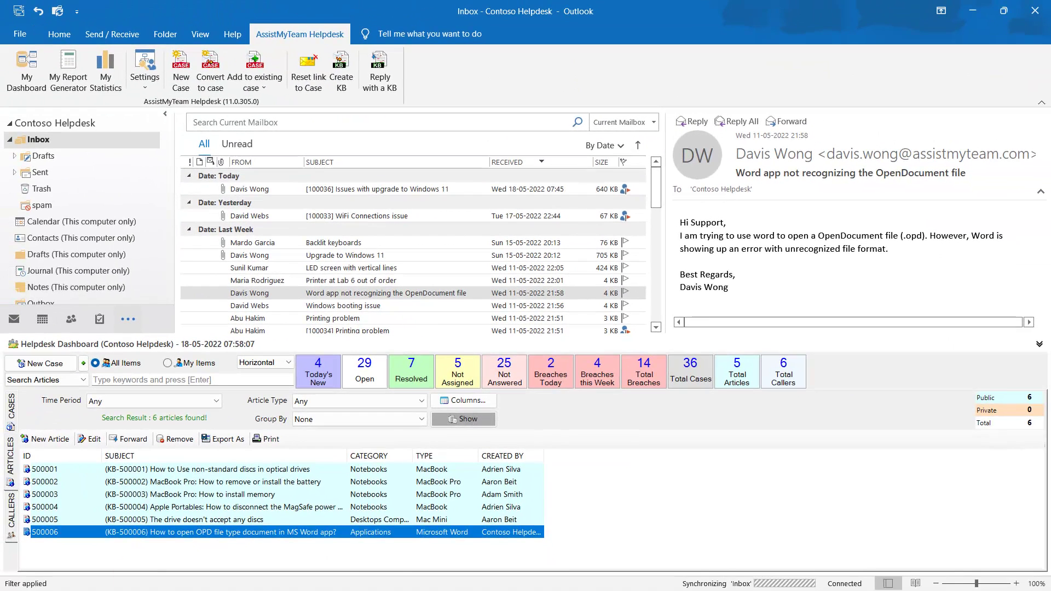
left_click(564, 474)
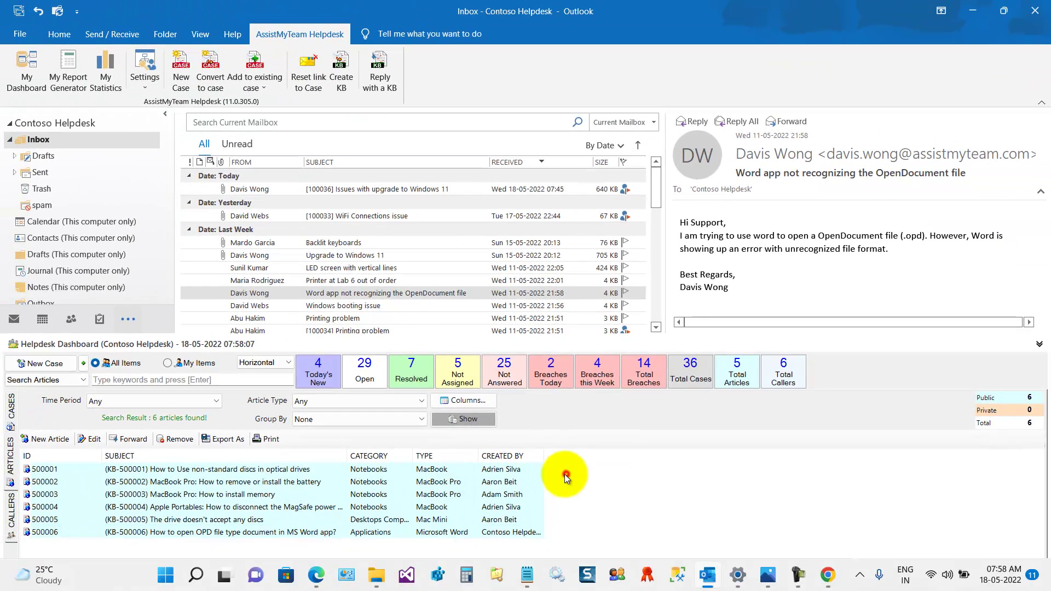
left_click(306, 494)
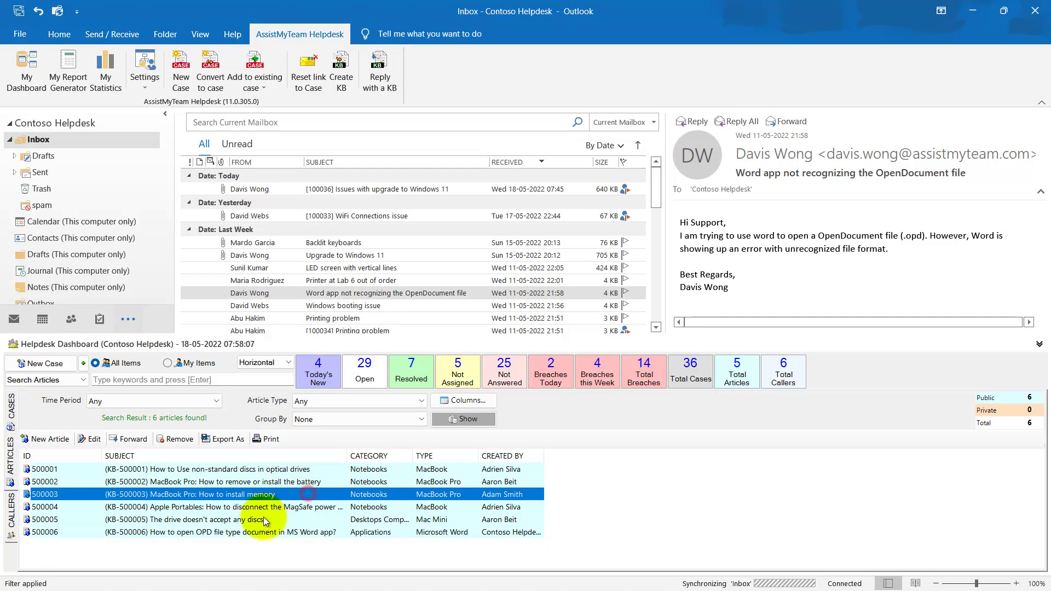
left_click(366, 533)
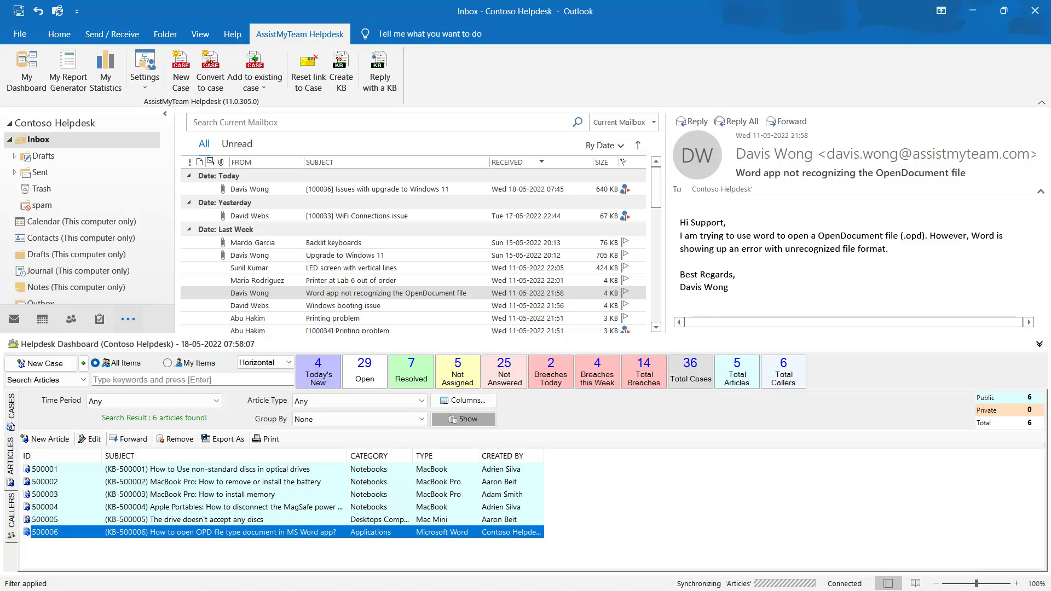
Open the OpenDocument email and insert KB-500006 from the Microsoft Word group into a reply.
double_click(358, 294)
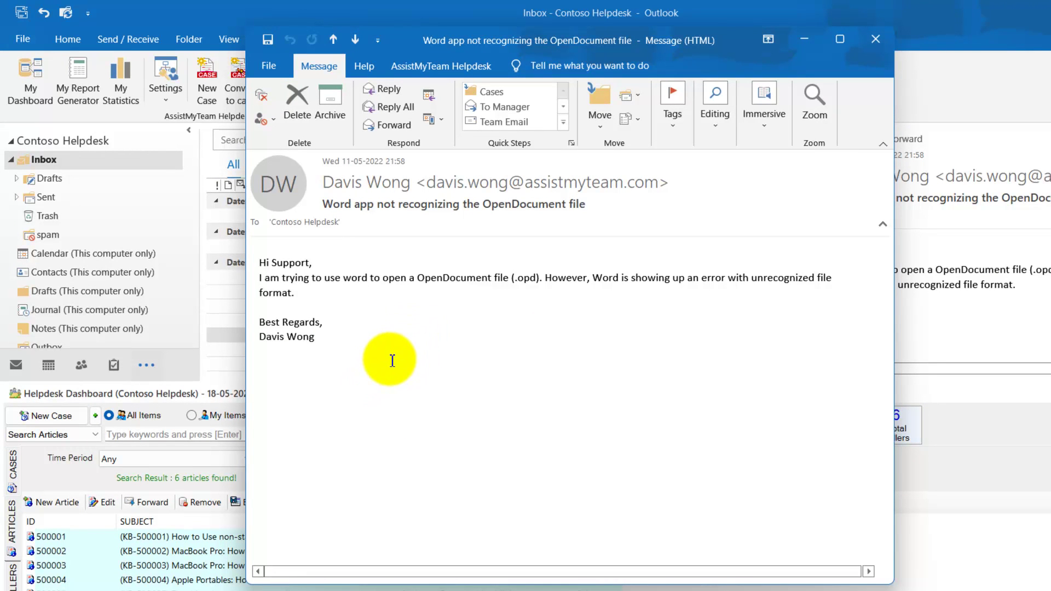
left_click(441, 66)
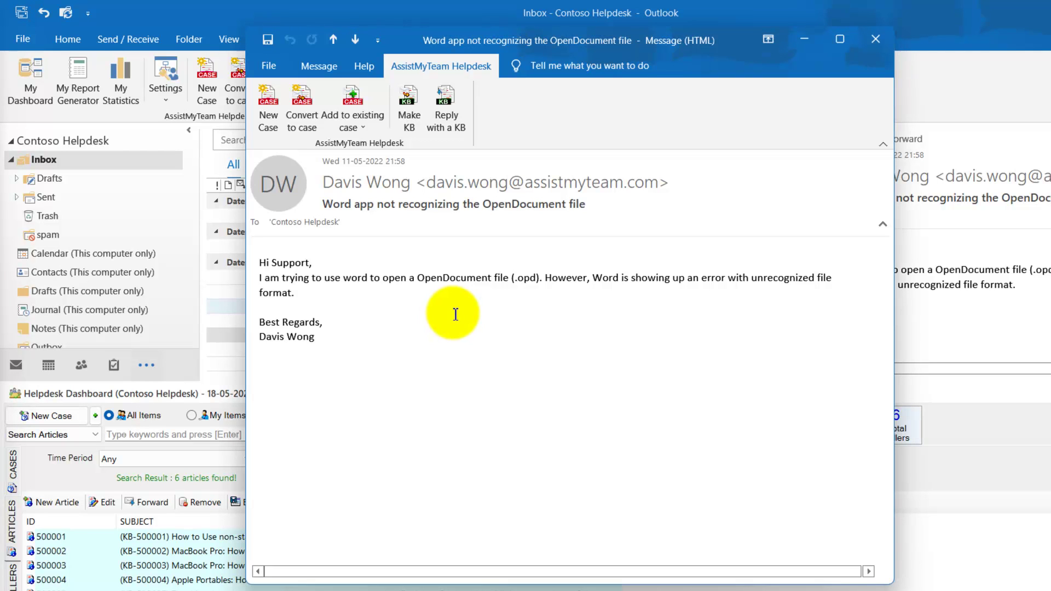
left_click(445, 139)
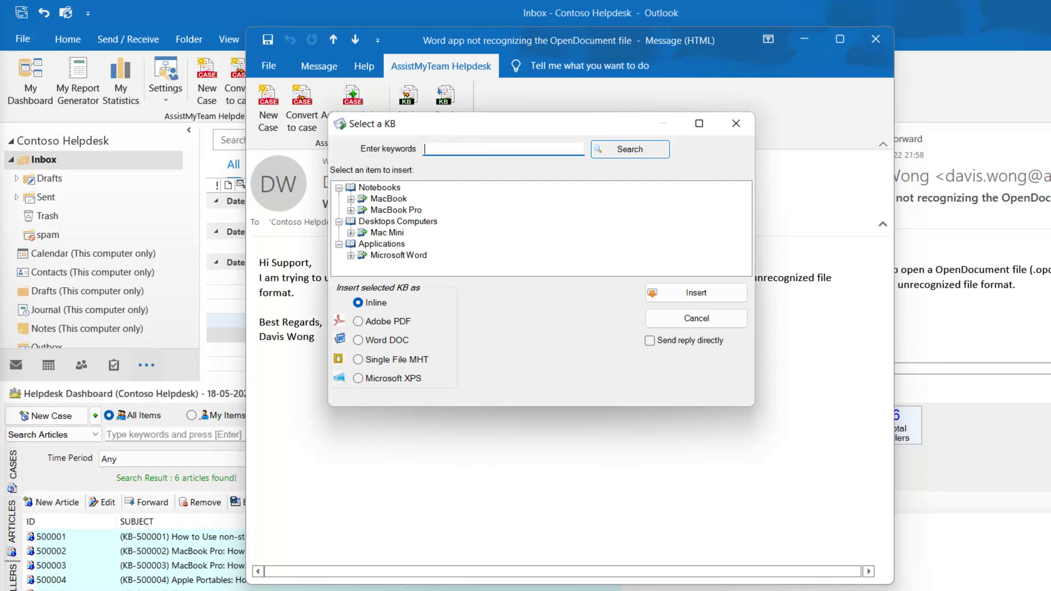
left_click_drag(754, 405, 800, 503)
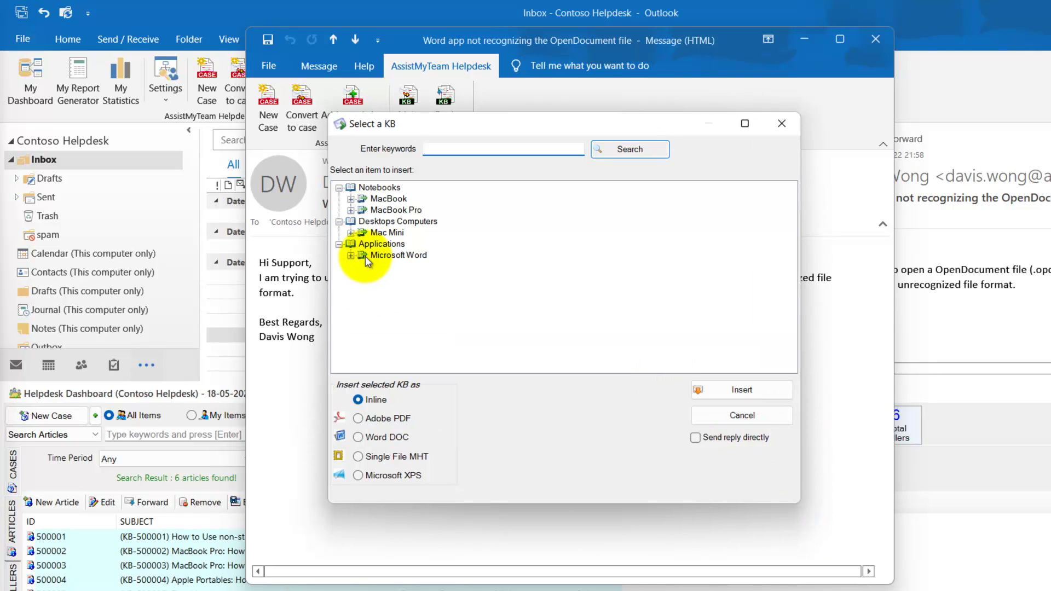
left_click(351, 256)
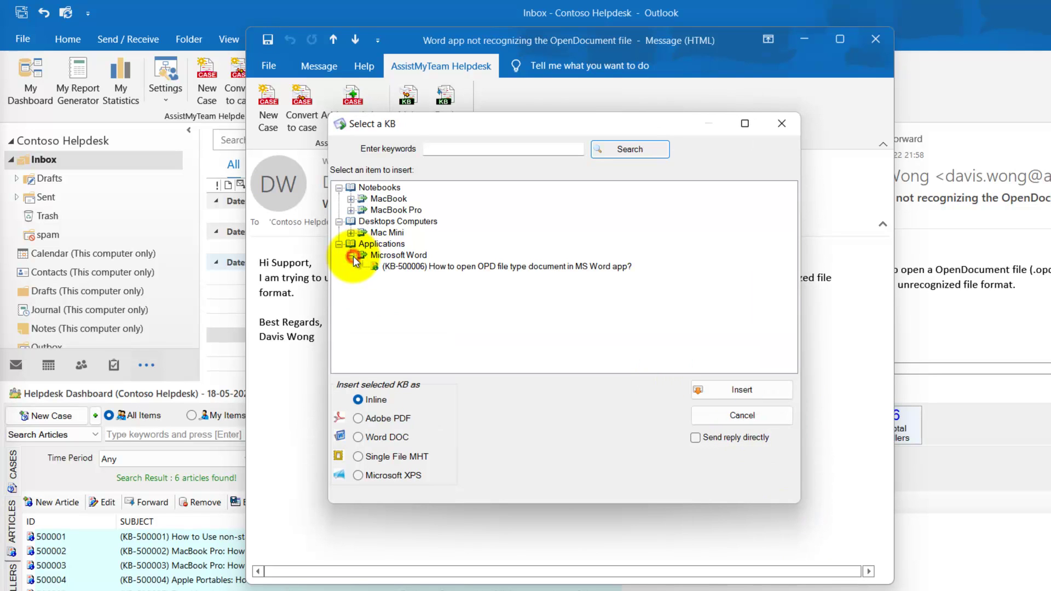
left_click(473, 271)
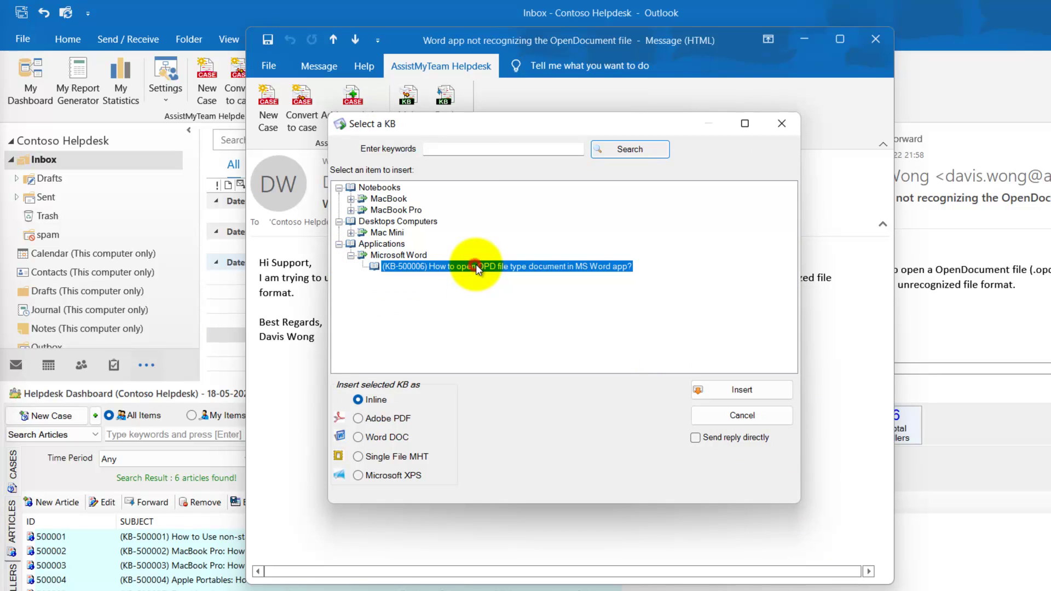
left_click(351, 199)
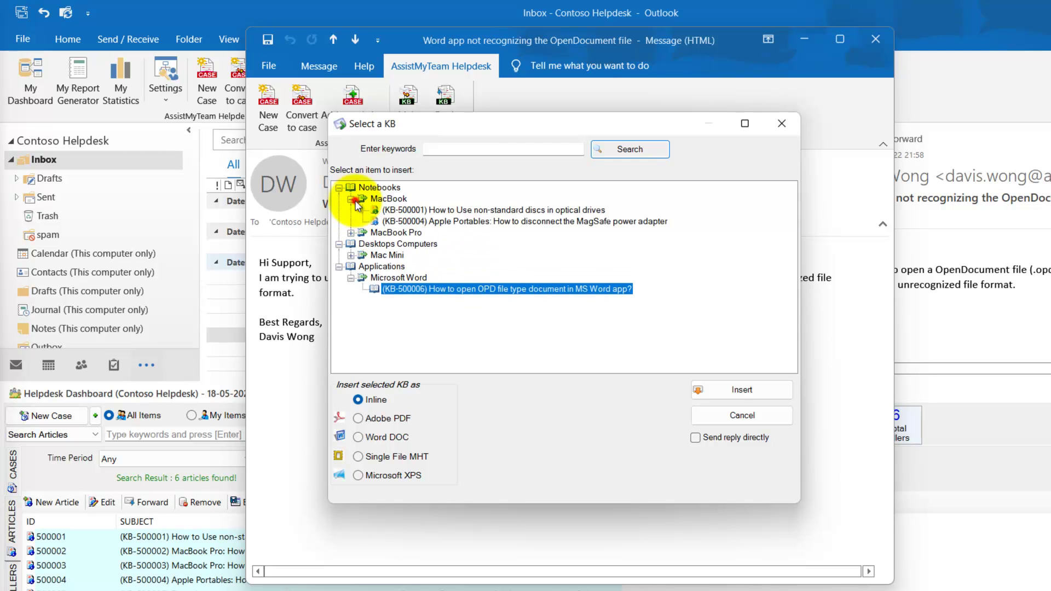
left_click(739, 392)
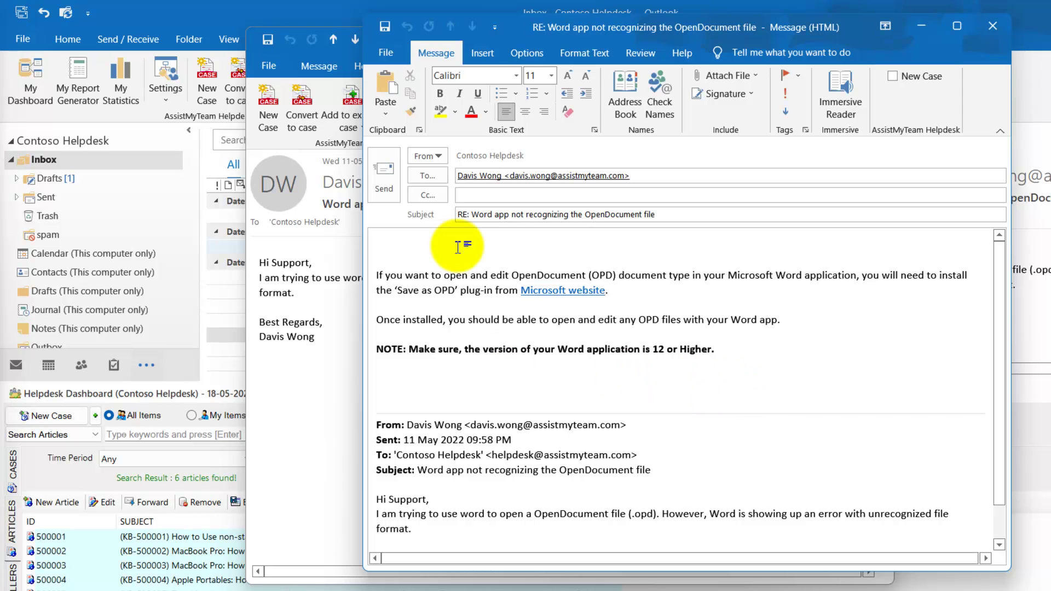
Add a greeting to the customer and a Contoso Helpdesk signature, then send the reply.
type("Davis,")
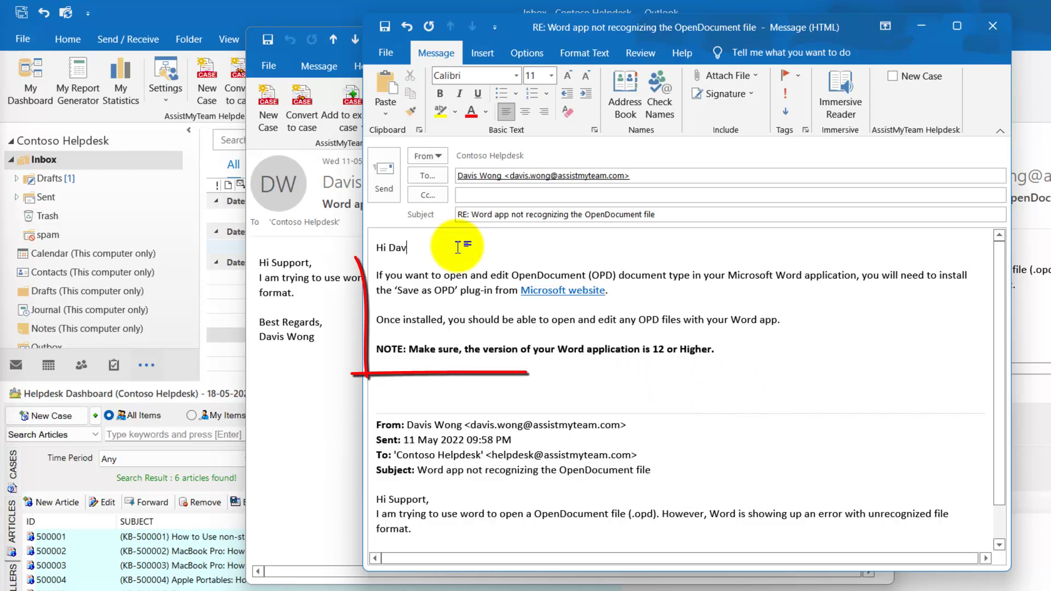
left_click(413, 383)
key("Return")
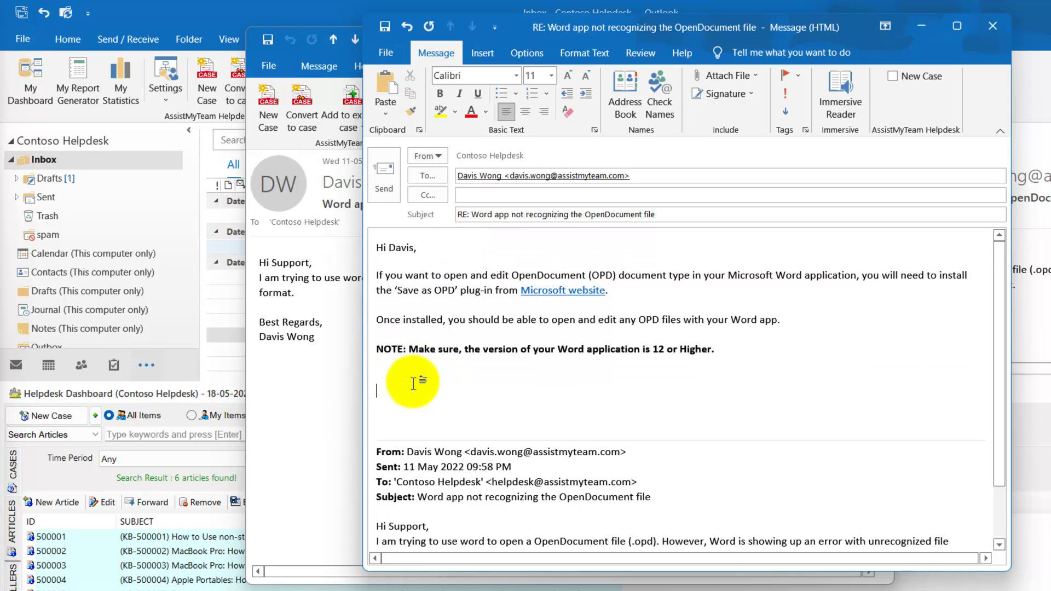
type("Contoso Helpdesk")
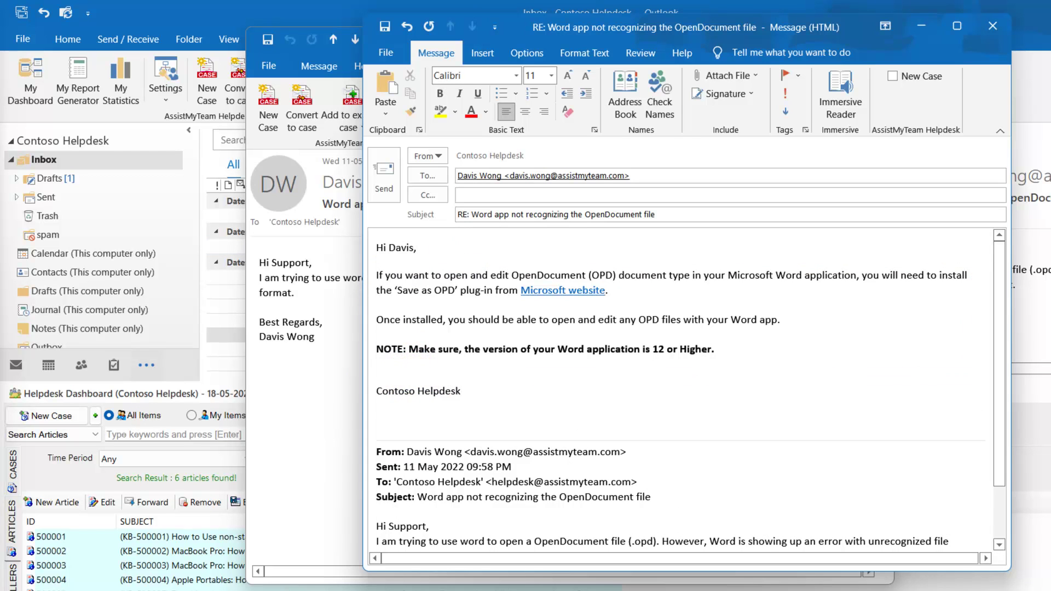
left_click(393, 178)
Attach KB-500006 to a reply as an Adobe PDF named after the article subject.
left_click(446, 117)
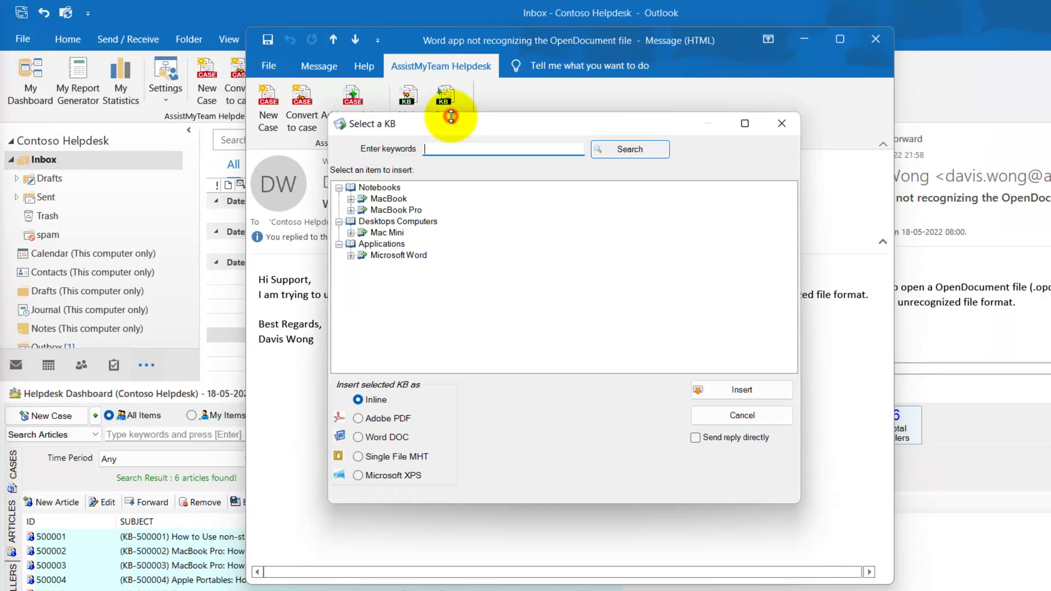
left_click(351, 255)
left_click(438, 267)
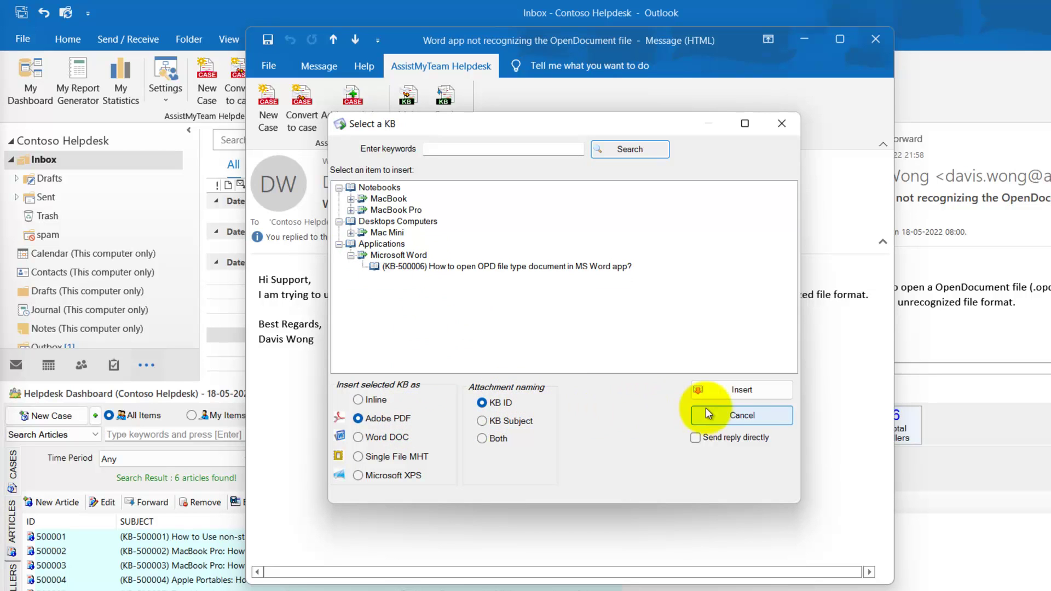
left_click(505, 421)
left_click(714, 390)
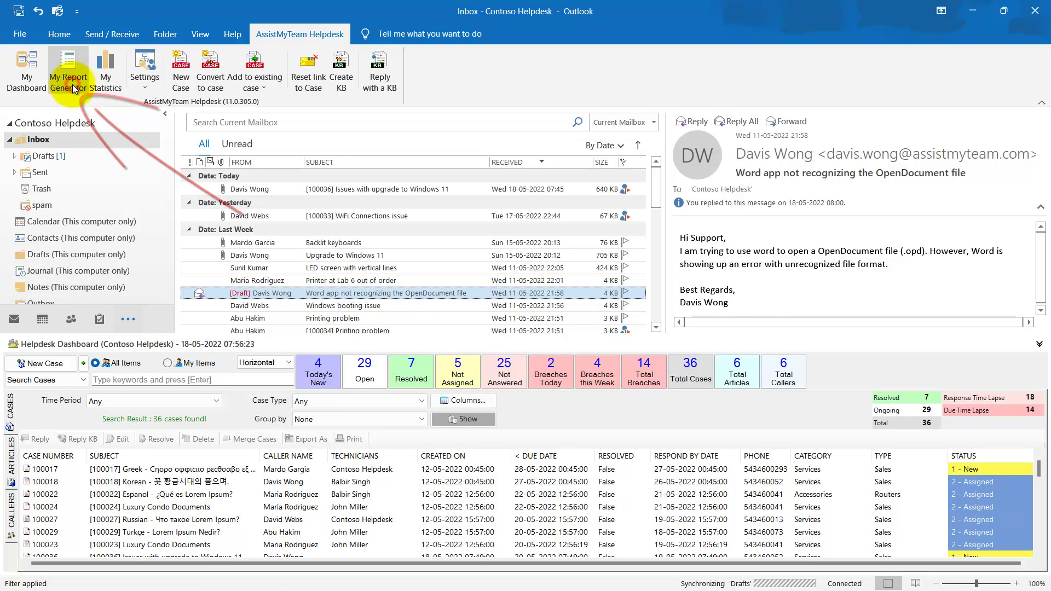
left_click(72, 84)
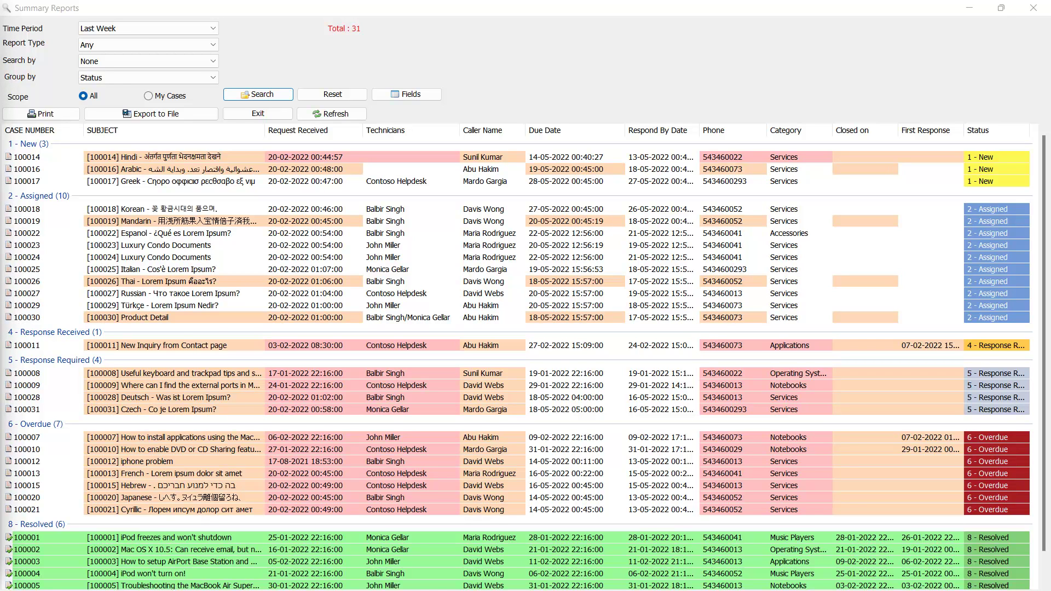
left_click(353, 245)
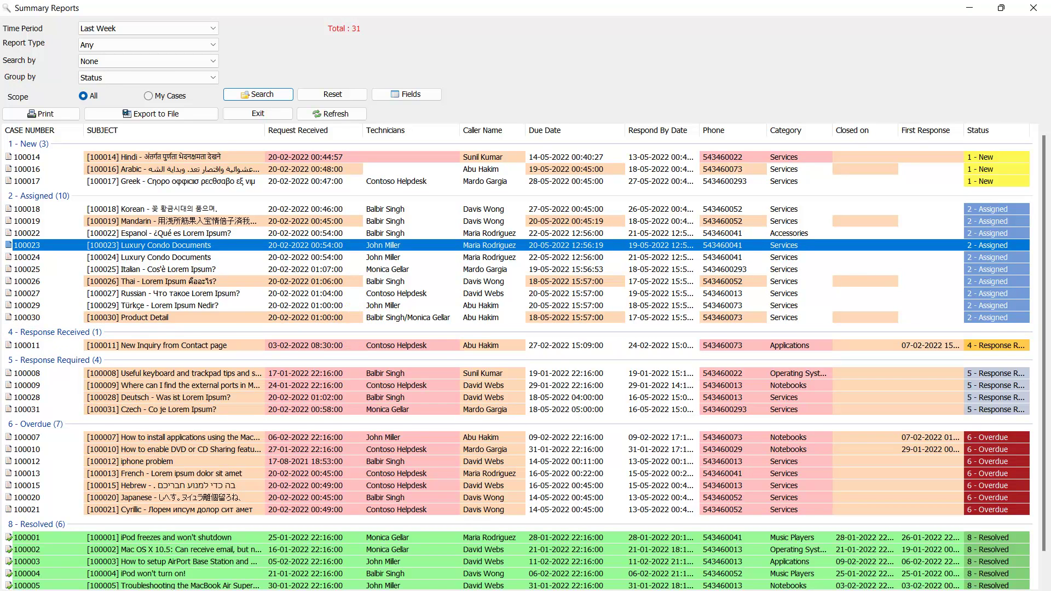
left_click(307, 257)
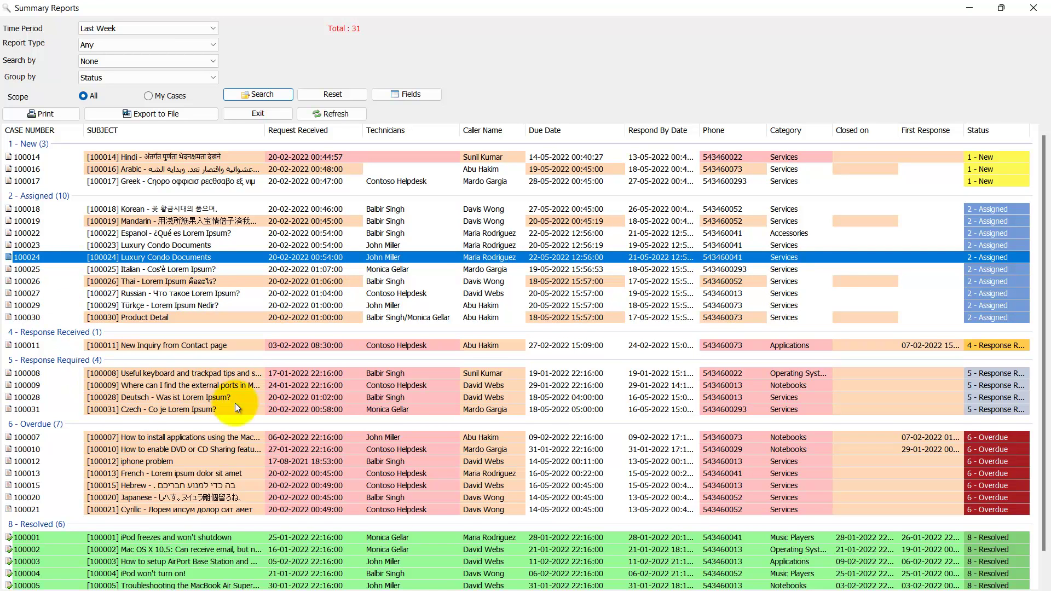
scroll(234, 412, "down", 1)
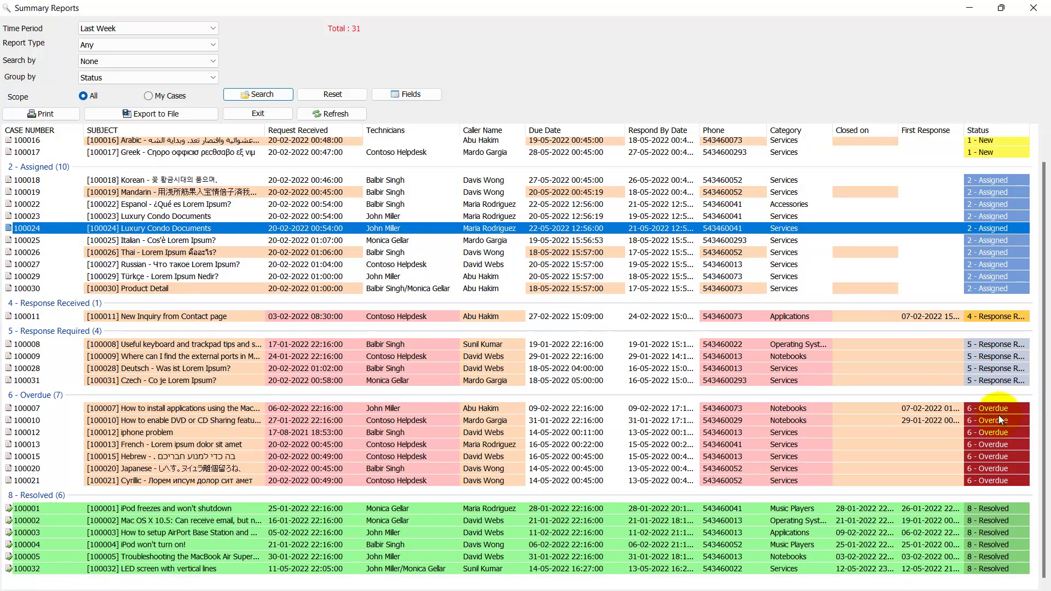
left_click(993, 408)
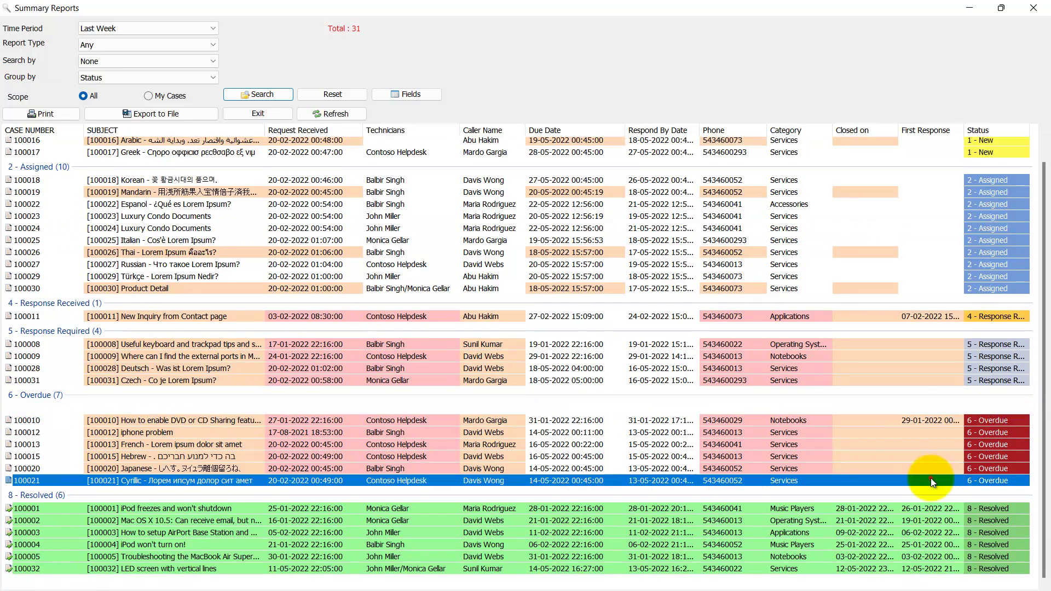
left_click(172, 116)
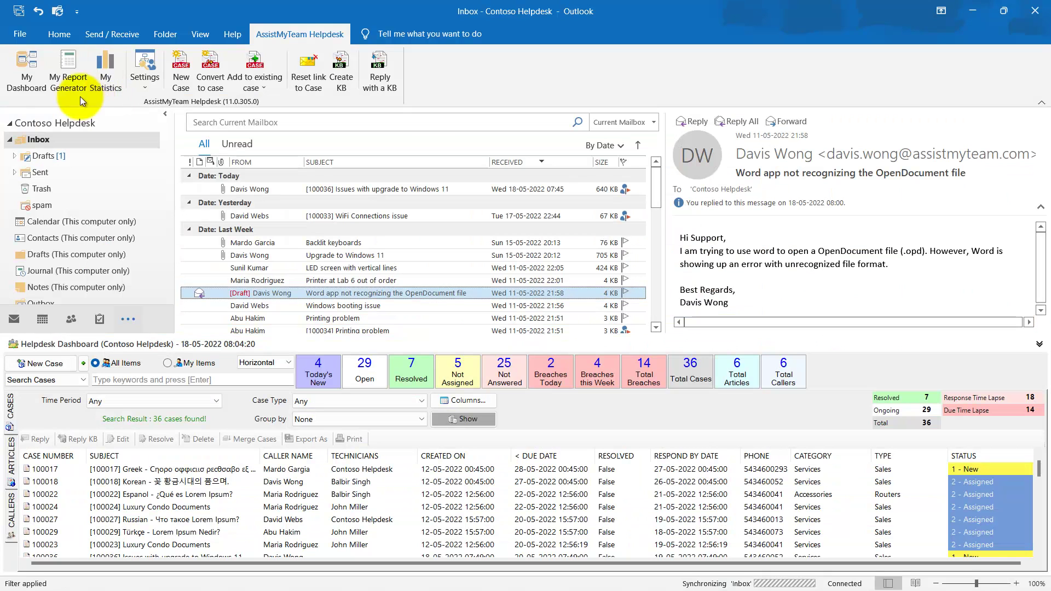
Generate the statistics cube from the cases and load the Problems - Cases predefined view.
left_click(105, 74)
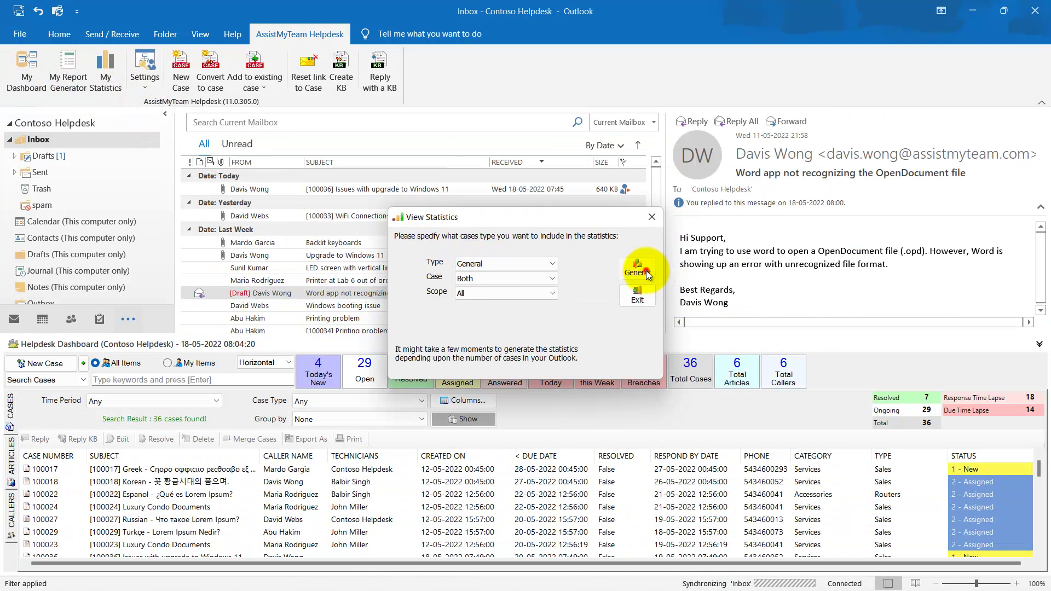
left_click(637, 269)
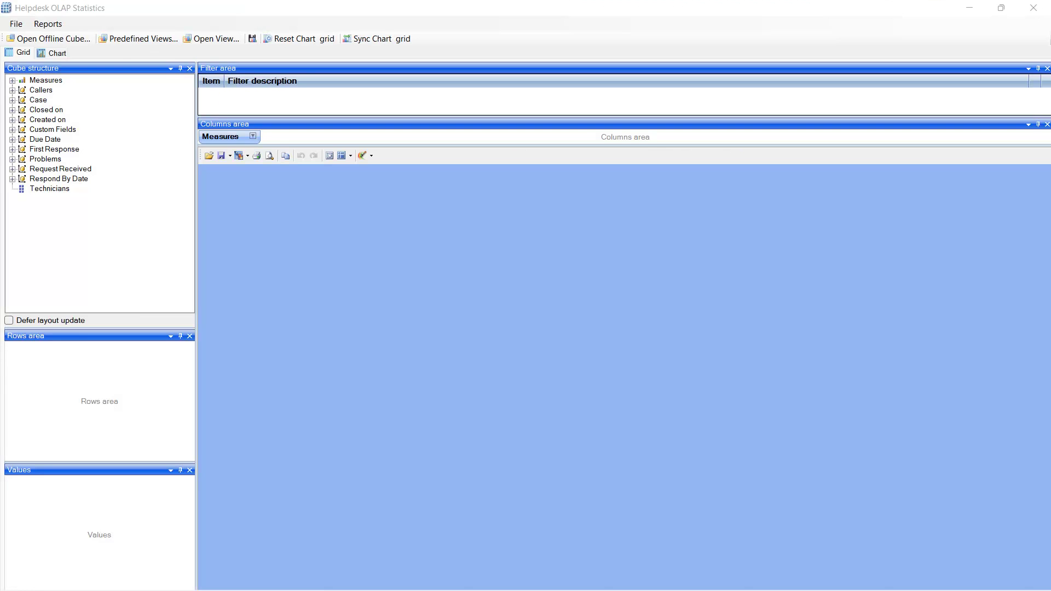
left_click(156, 39)
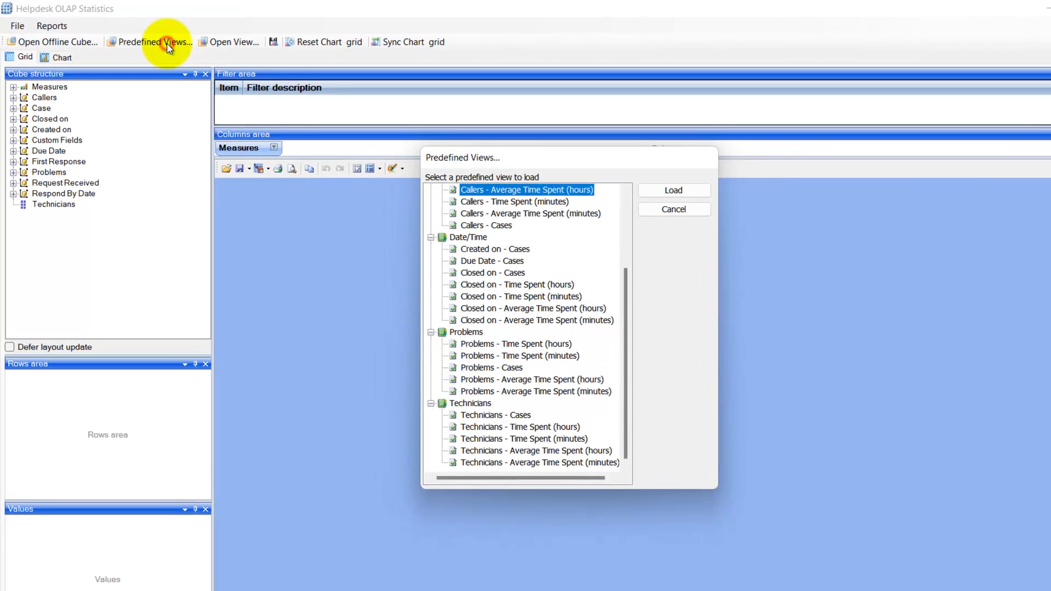
scroll(559, 337, "up", 1)
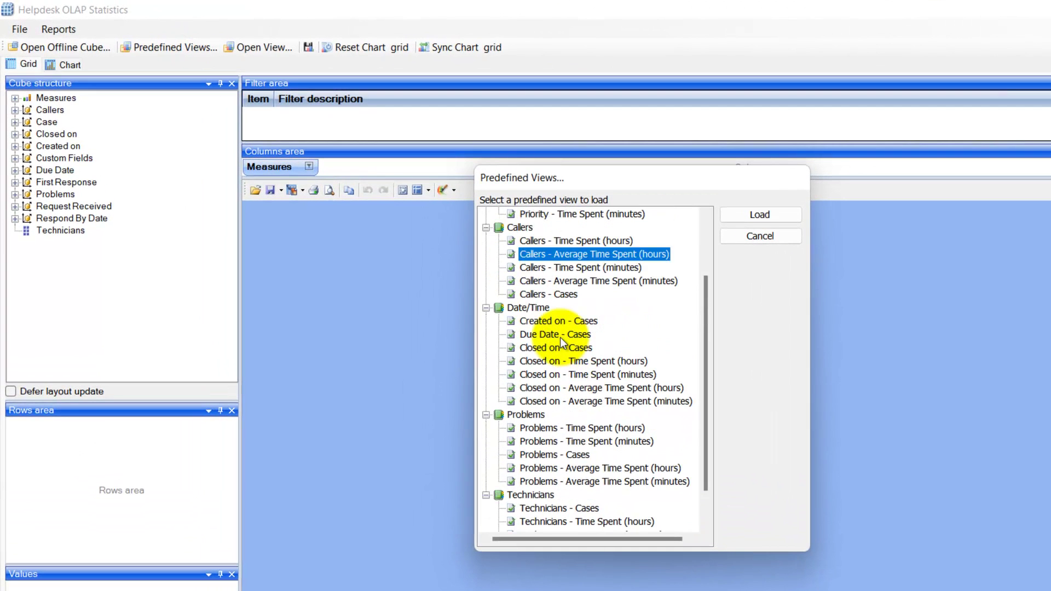
double_click(568, 459)
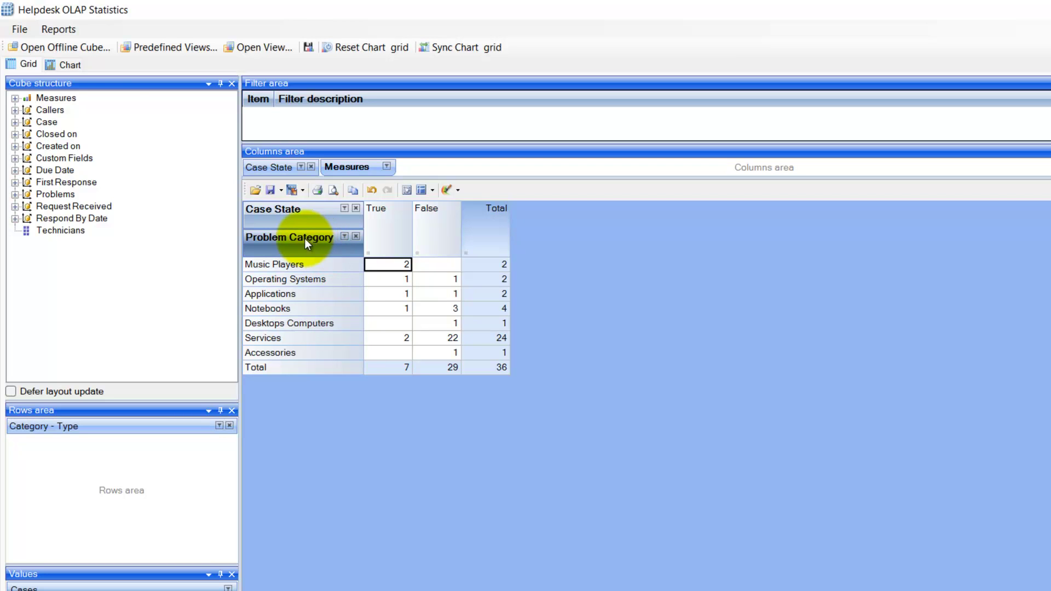
Expand Music Players and Operating Systems into problem types and widen the row labels to one line.
left_click(66, 64)
left_click(26, 65)
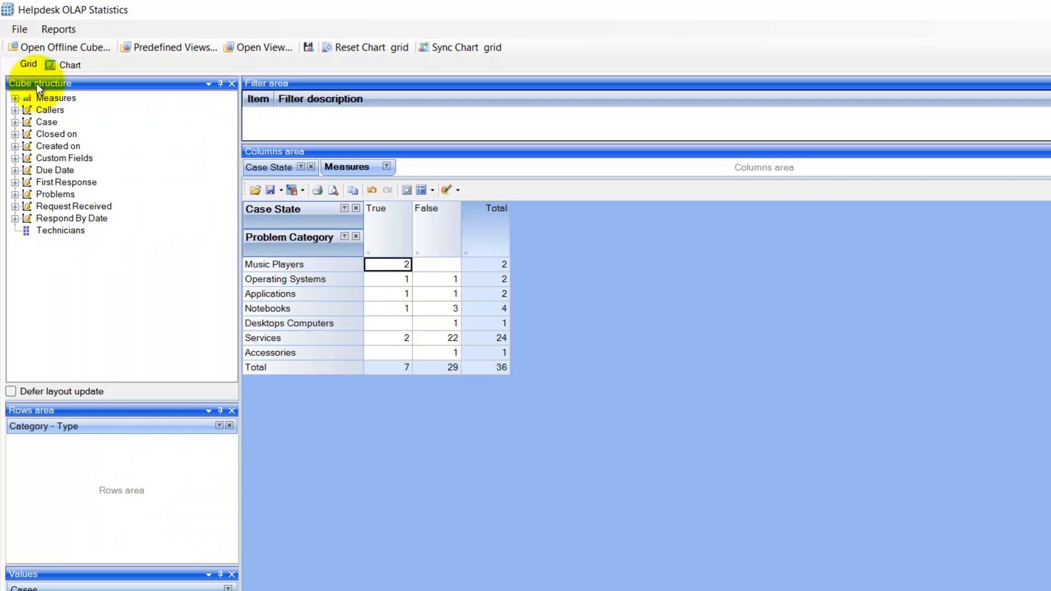
left_click(246, 264)
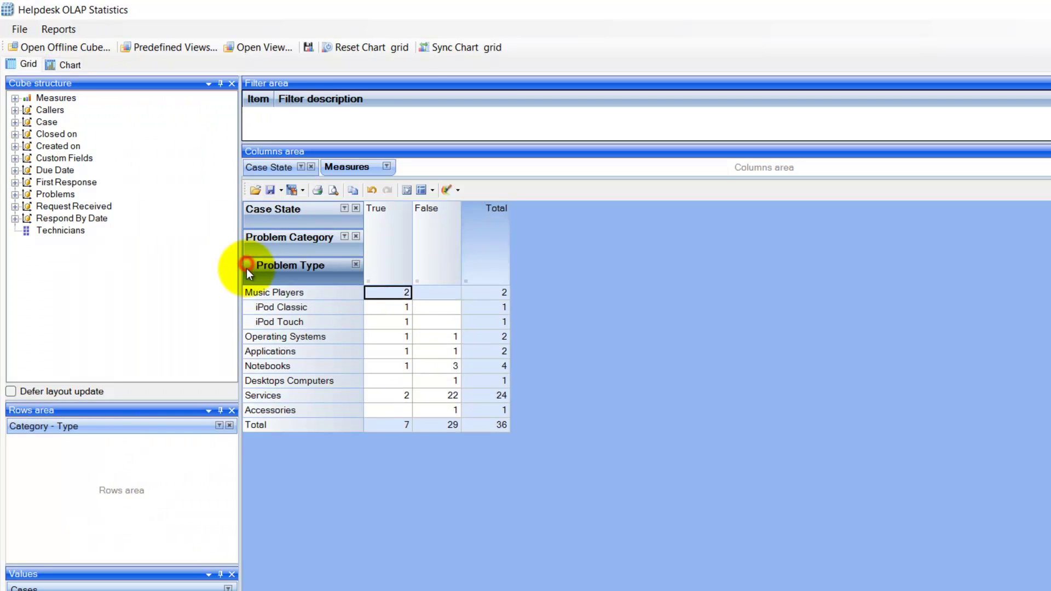
left_click(246, 335)
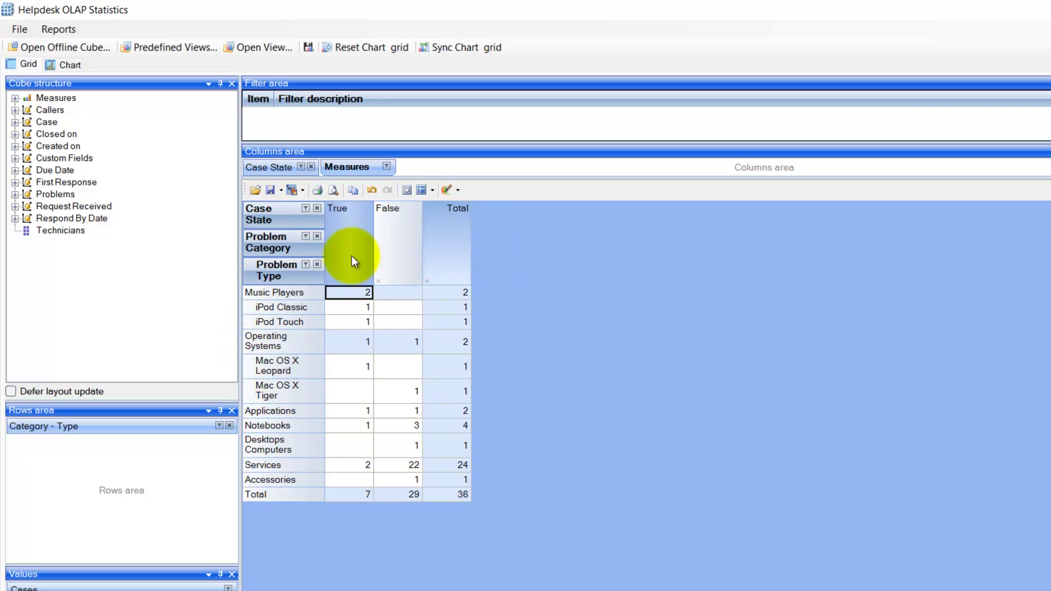
left_click_drag(326, 222, 372, 227)
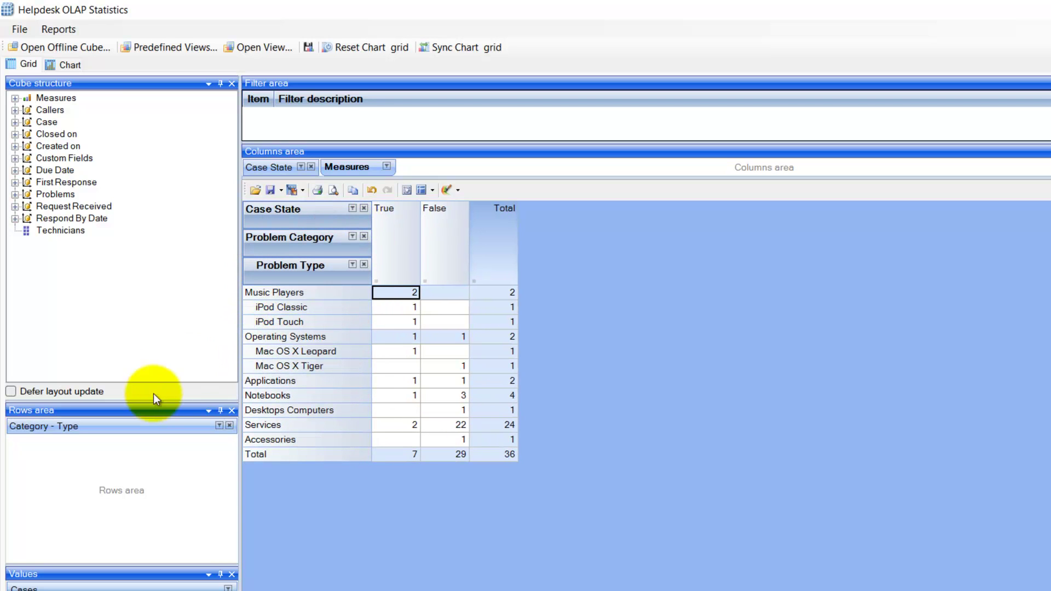
left_click(15, 170)
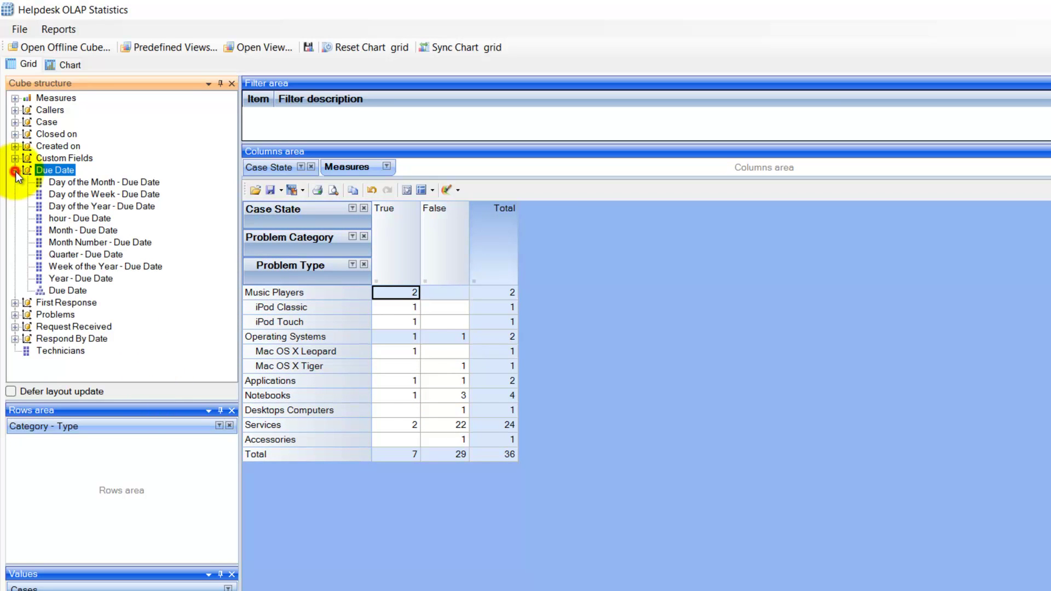
left_click(14, 170)
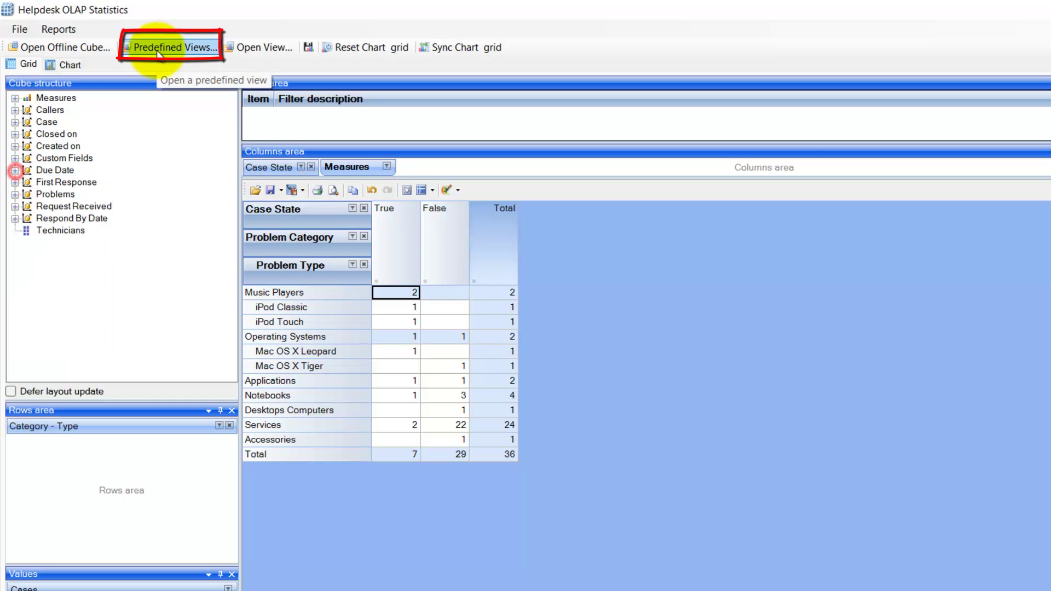
Load the Technicians - Cases predefined view.
left_click(164, 48)
scroll(590, 343, "up", 3)
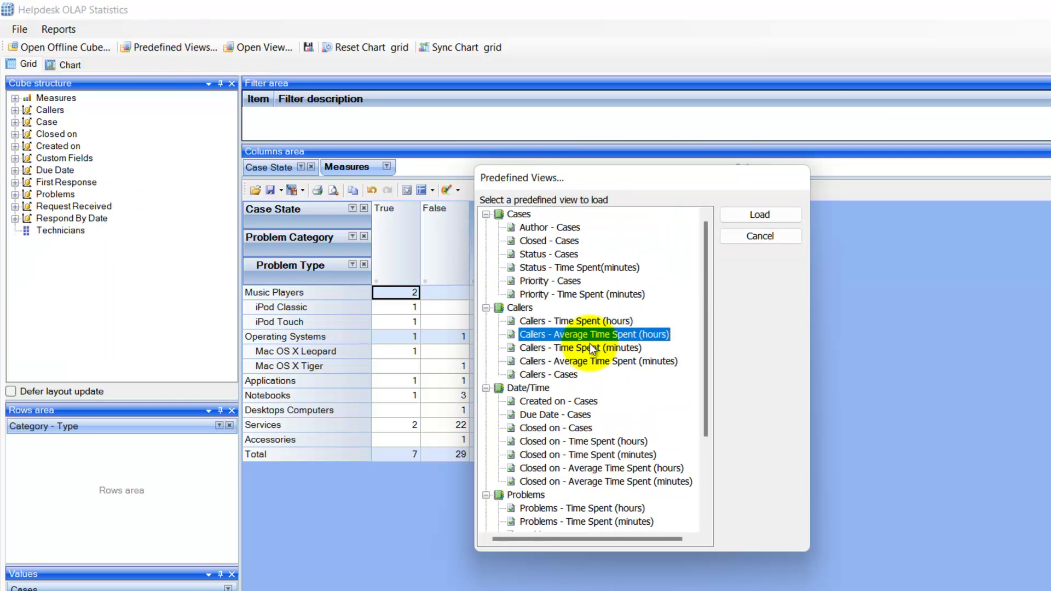
scroll(589, 343, "down", 3)
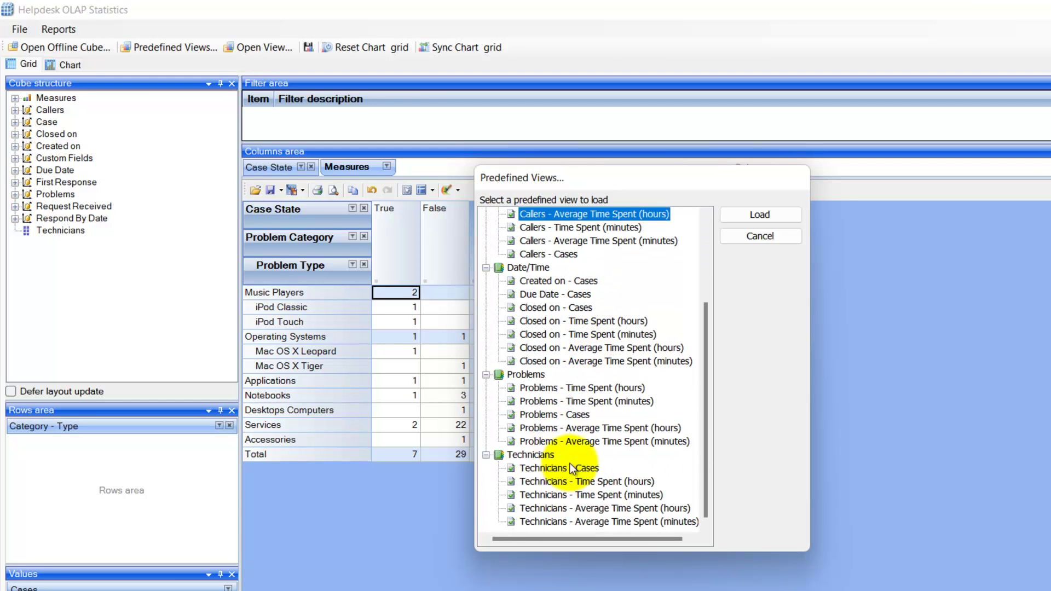
double_click(574, 465)
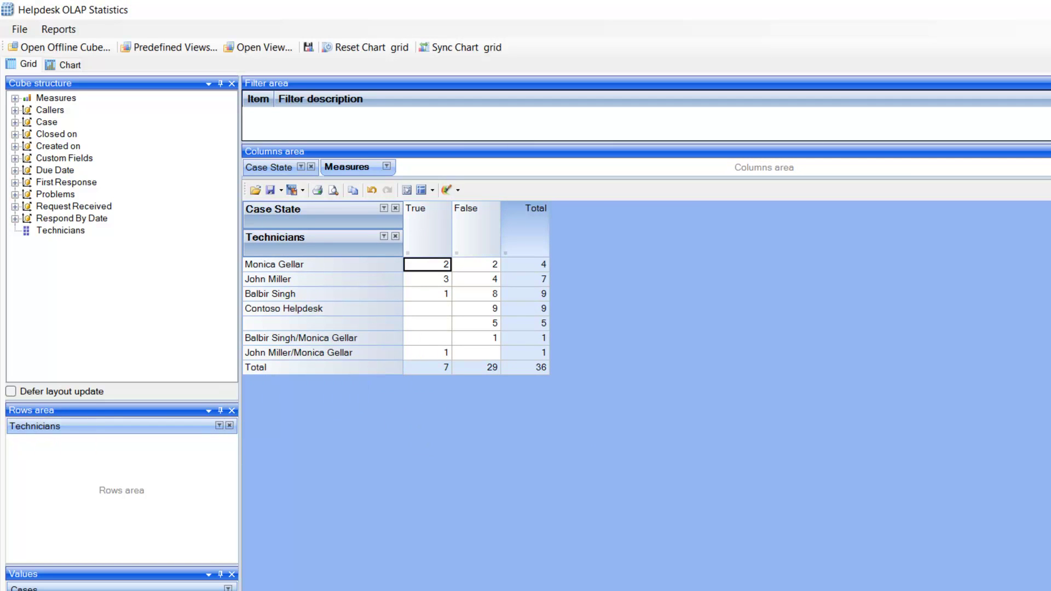
Add Open Duration (hours) and Time Spent (hours) to the technician grid values, widening the Breach Duration column.
double_click(56, 98)
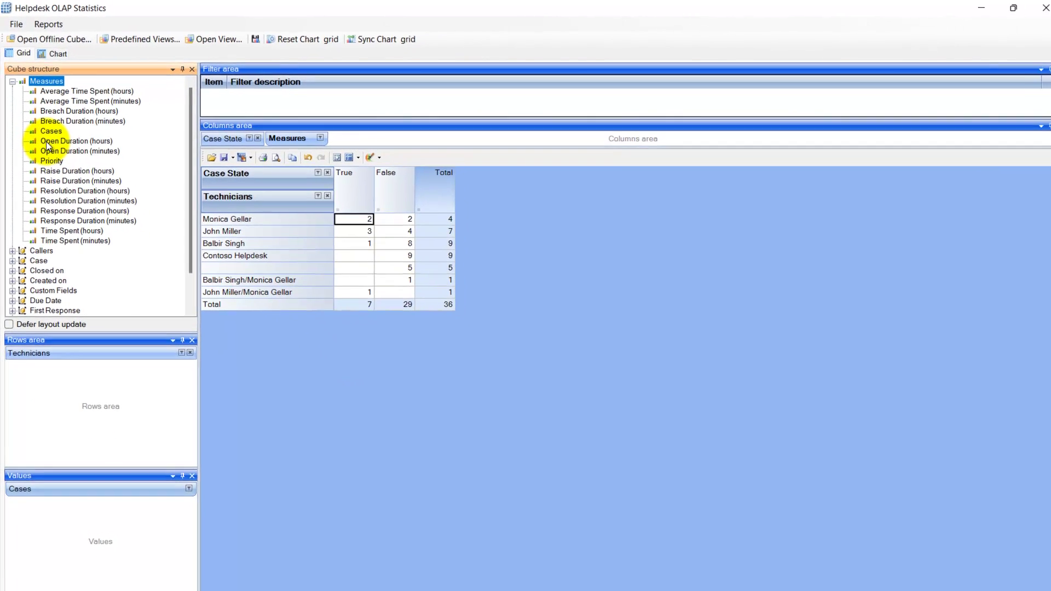
left_click(58, 170)
left_click_drag(50, 145, 133, 519)
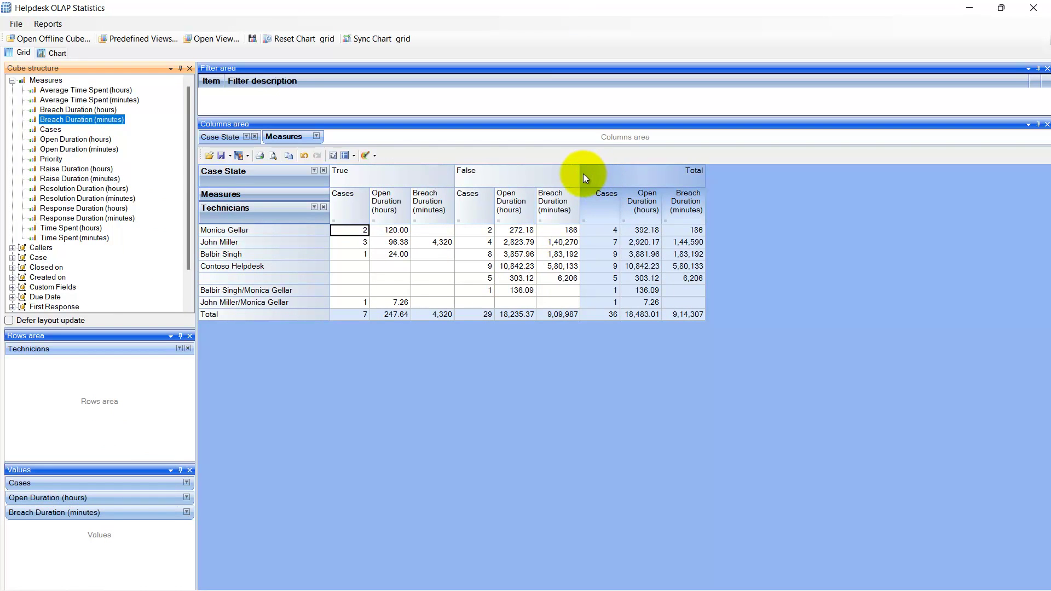
left_click_drag(580, 173, 600, 172)
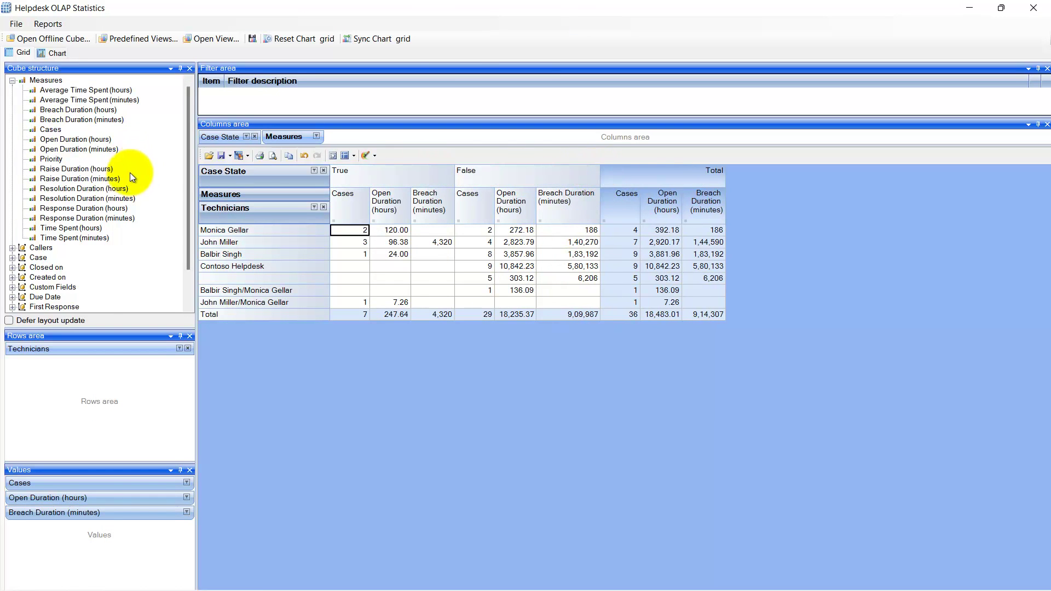
left_click_drag(81, 230, 111, 553)
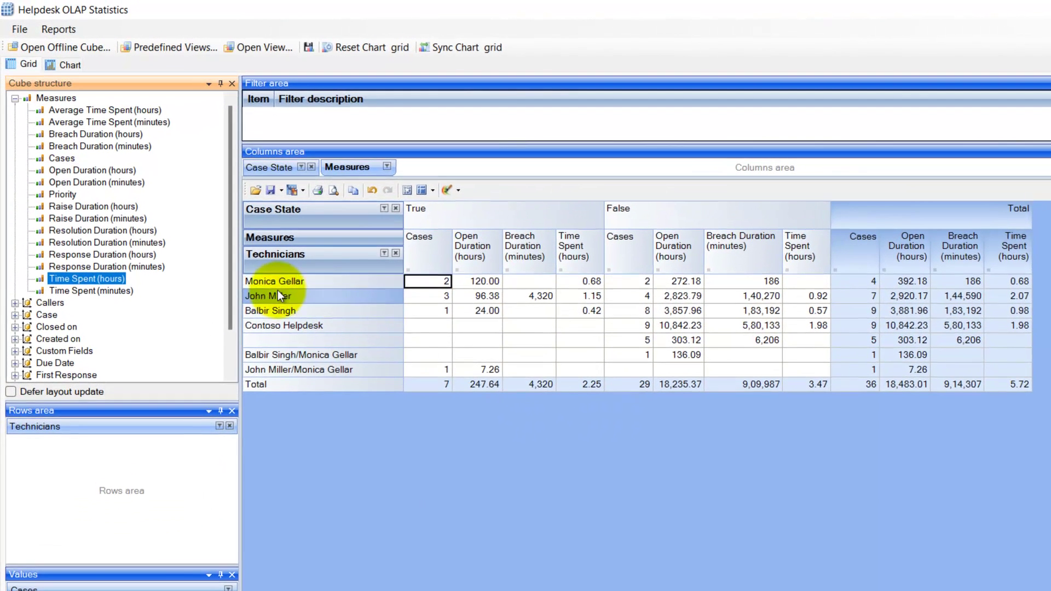